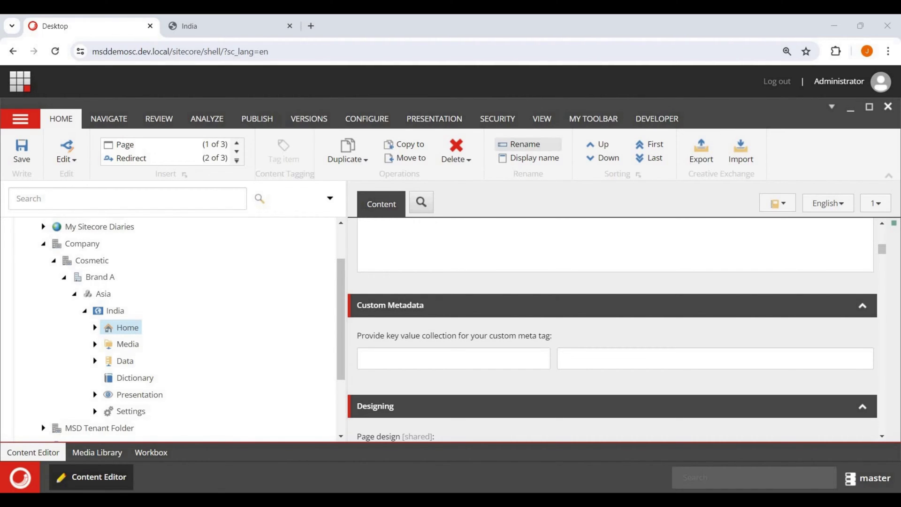
- Switch to the India page in the Experience Editor and reload it
scroll(169, 328, down, 3)
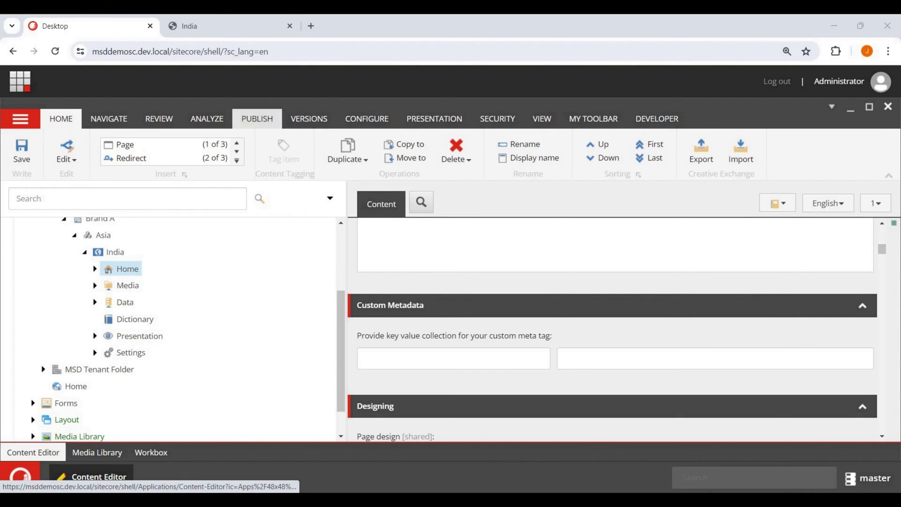
click(225, 26)
click(315, 52)
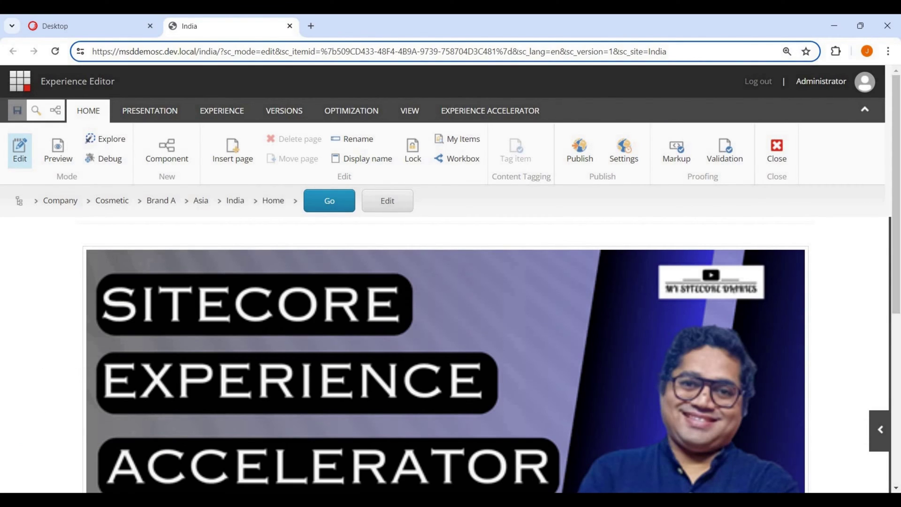
key(Return)
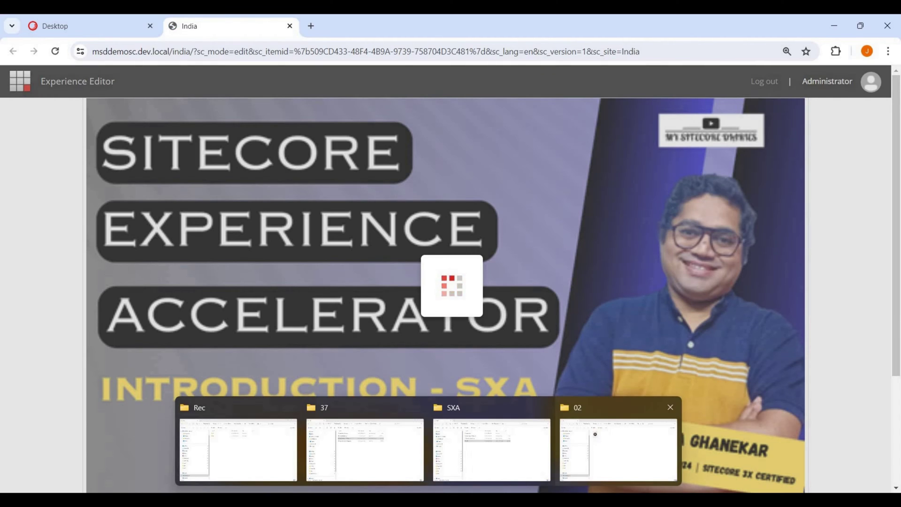
scroll(446, 352, down, 4)
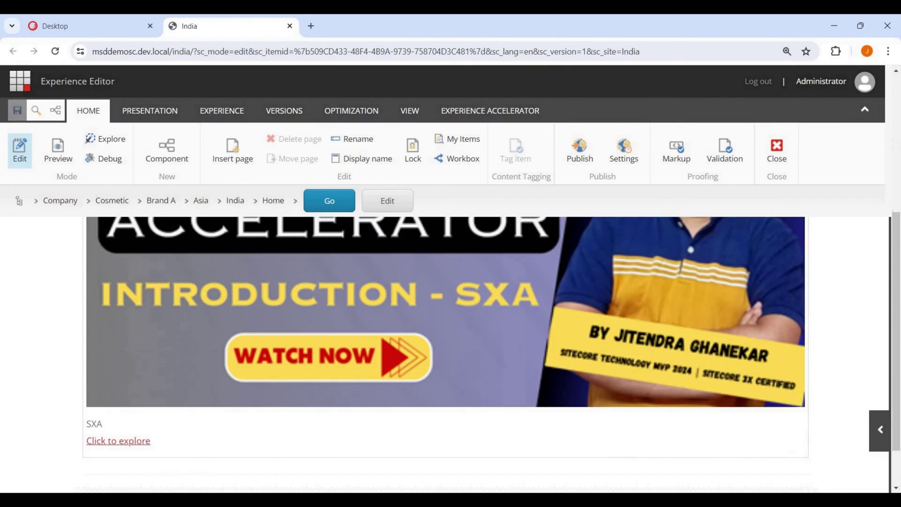
- Select the Promo component on the India page and check which variants it offers
scroll(446, 353, up, 1)
scroll(446, 352, down, 1)
click(445, 428)
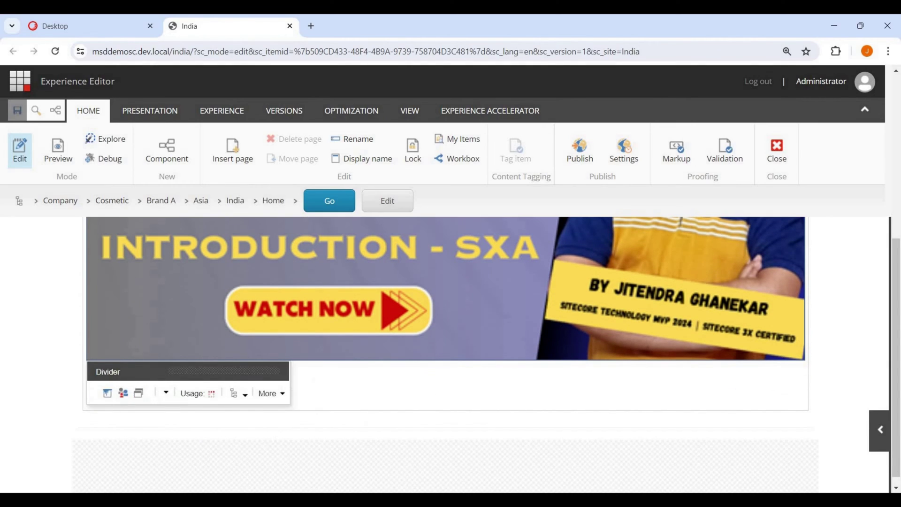
click(445, 430)
click(446, 390)
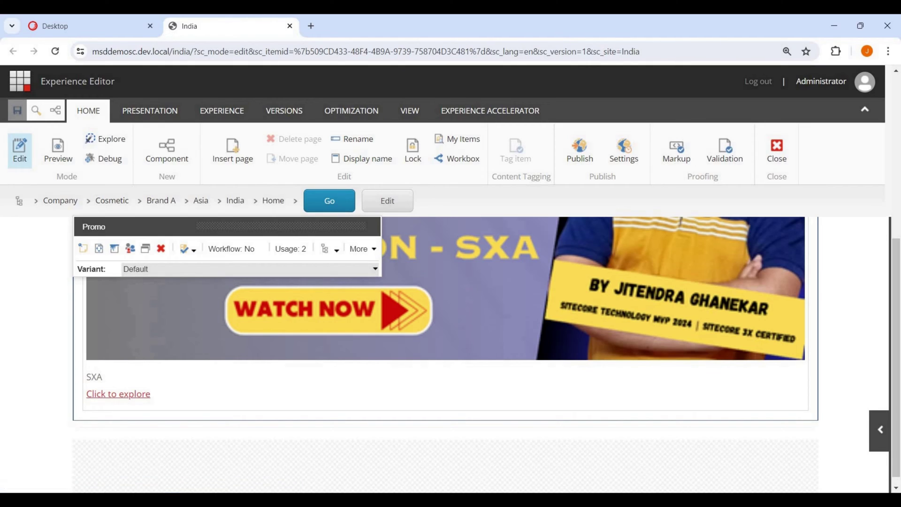
click(249, 269)
click(249, 269)
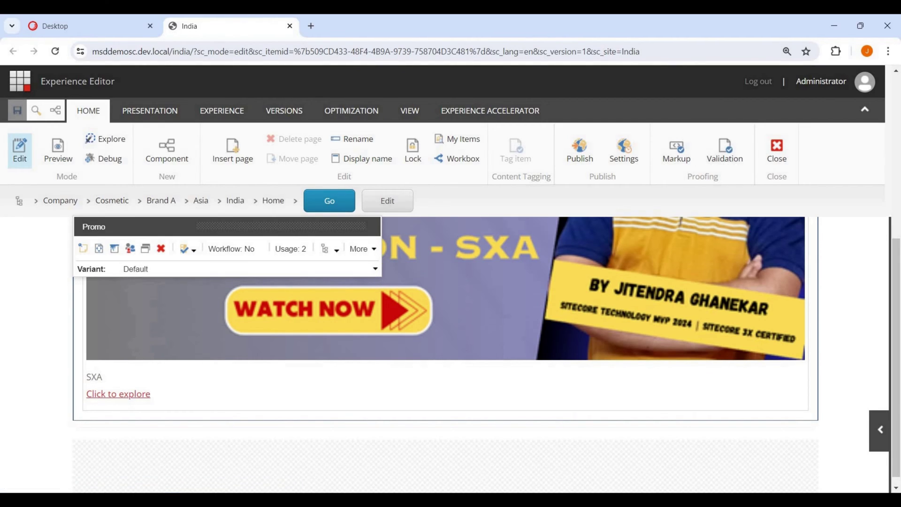
click(445, 466)
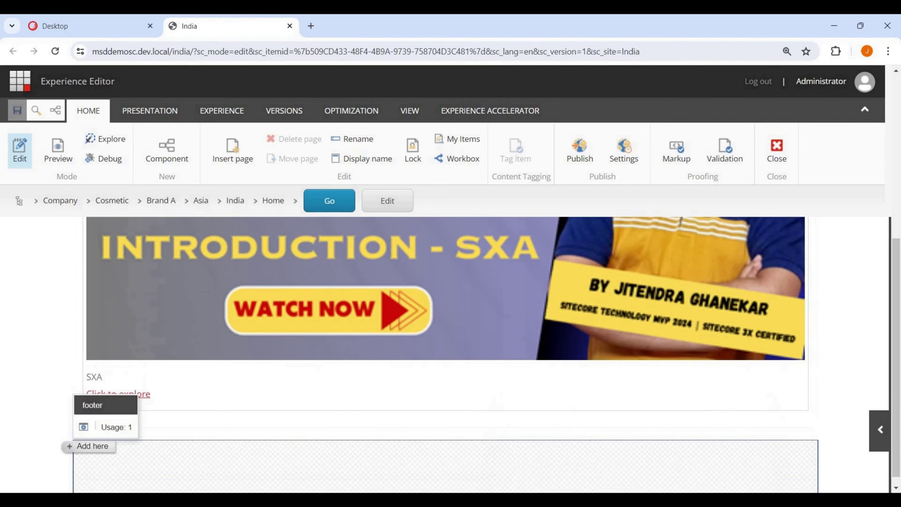
- Switch to the Incognito browser window and review how the Promo renders on the India page
mouse_move(634, 500)
click(699, 450)
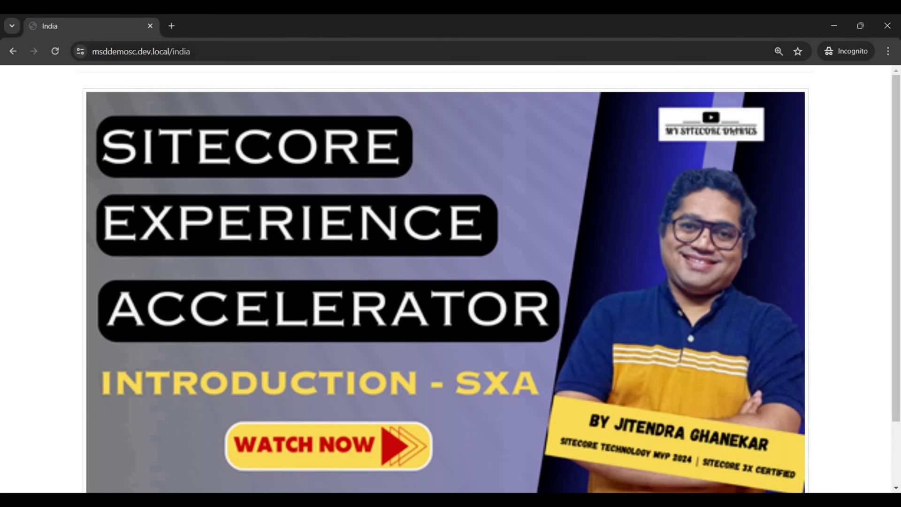
scroll(445, 279, up, 2)
scroll(445, 280, down, 2)
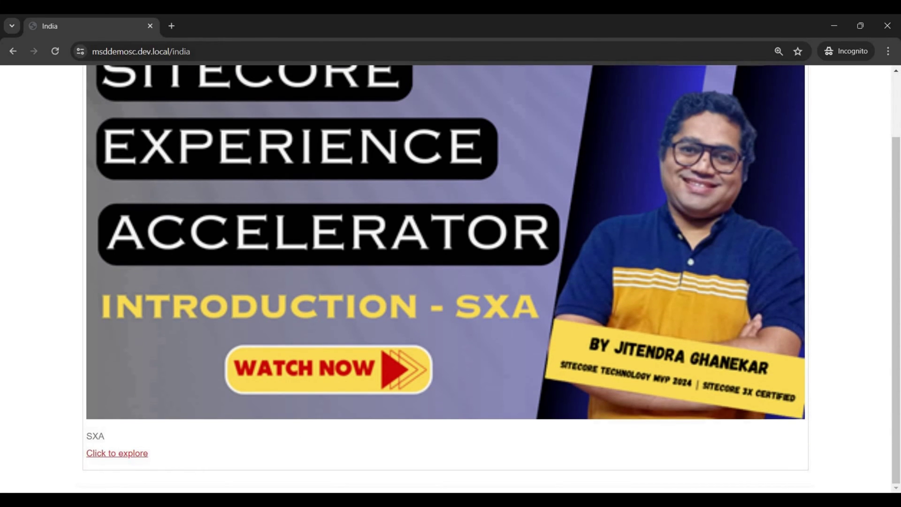
scroll(445, 279, up, 2)
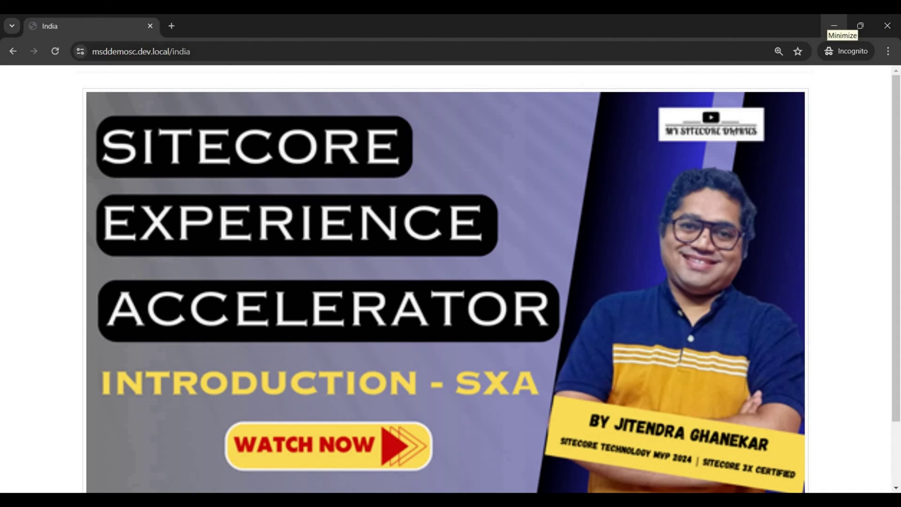
- Return to the Content Editor and expand Presentation, Rendering Variants and Promo under the India site in the content tree
mouse_move(636, 500)
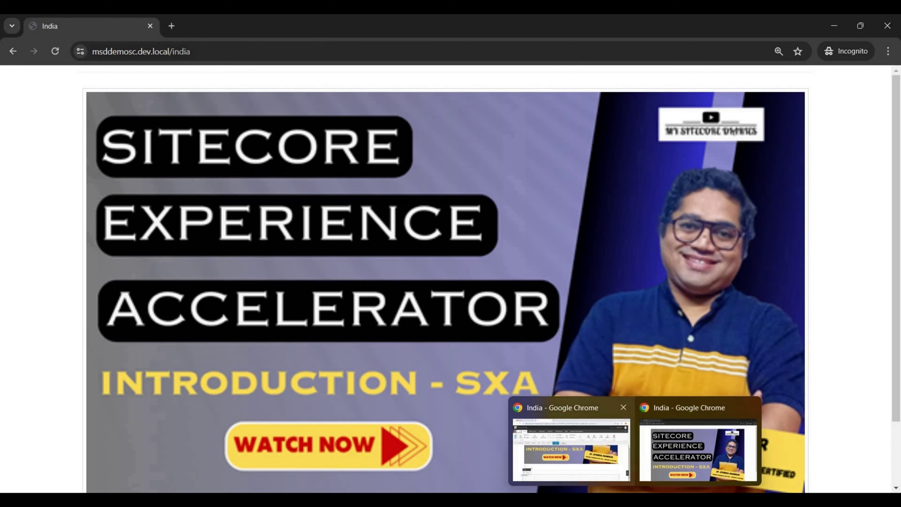
click(571, 449)
click(55, 26)
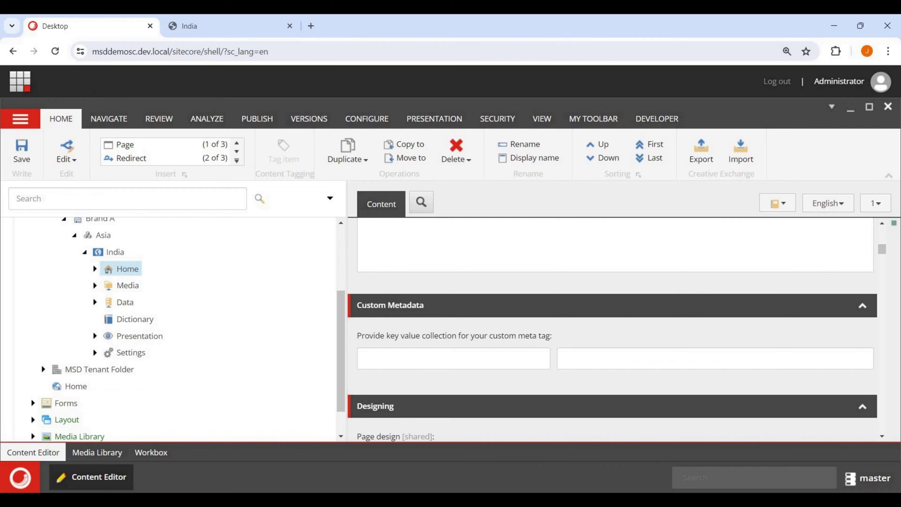
scroll(122, 305, down, 1)
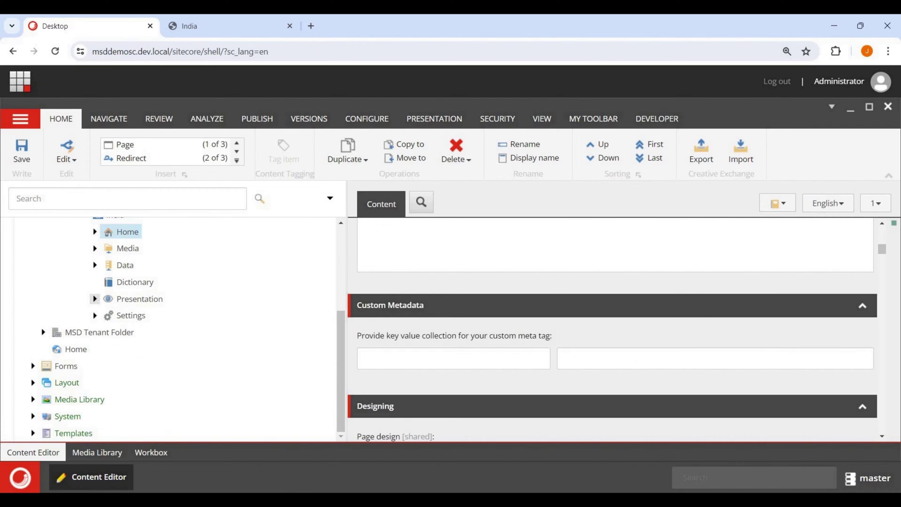
click(95, 298)
scroll(174, 328, down, 3)
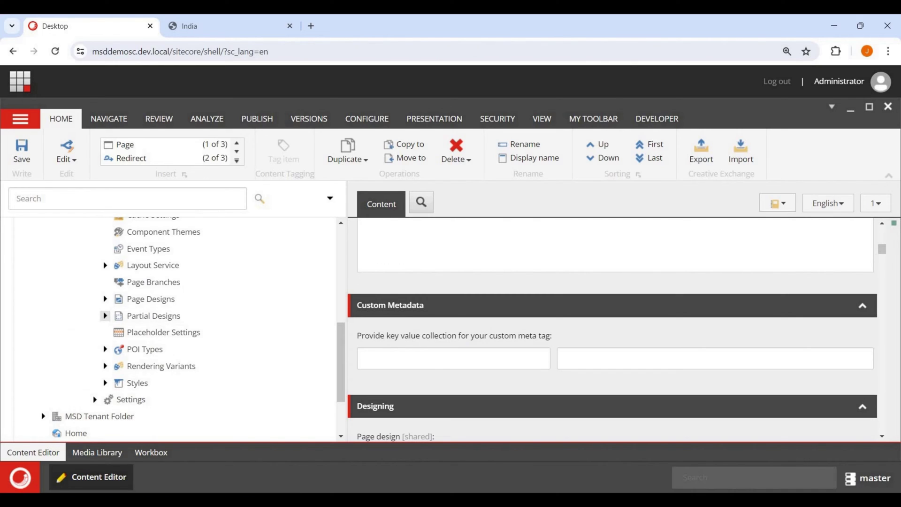
click(106, 366)
scroll(173, 328, down, 7)
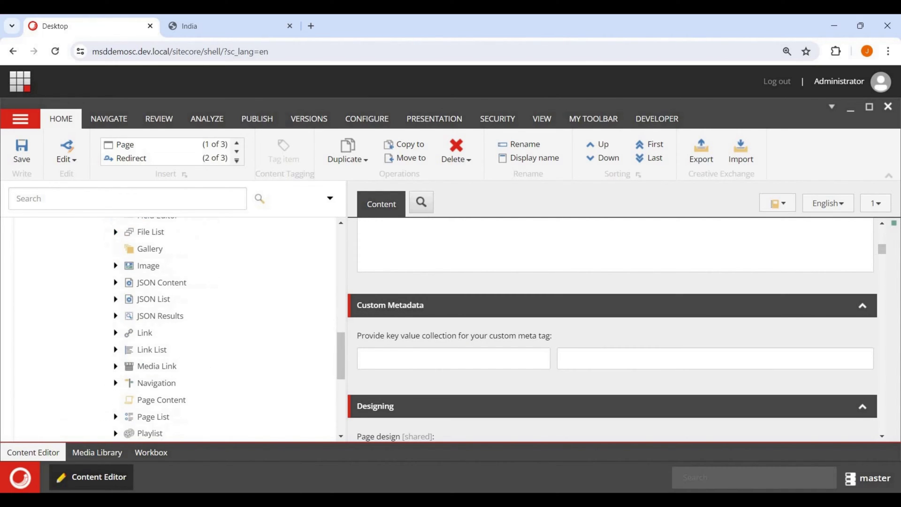
scroll(140, 366, down, 2)
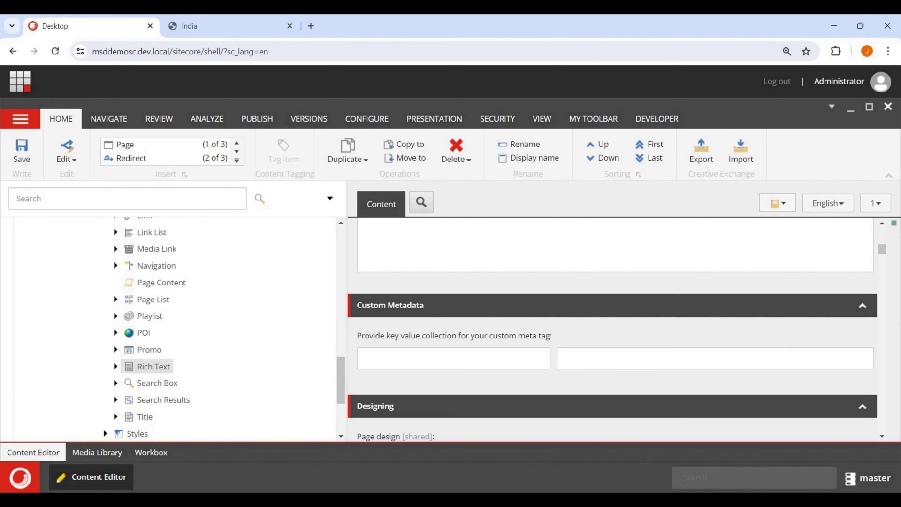
click(115, 350)
scroll(122, 329, down, 2)
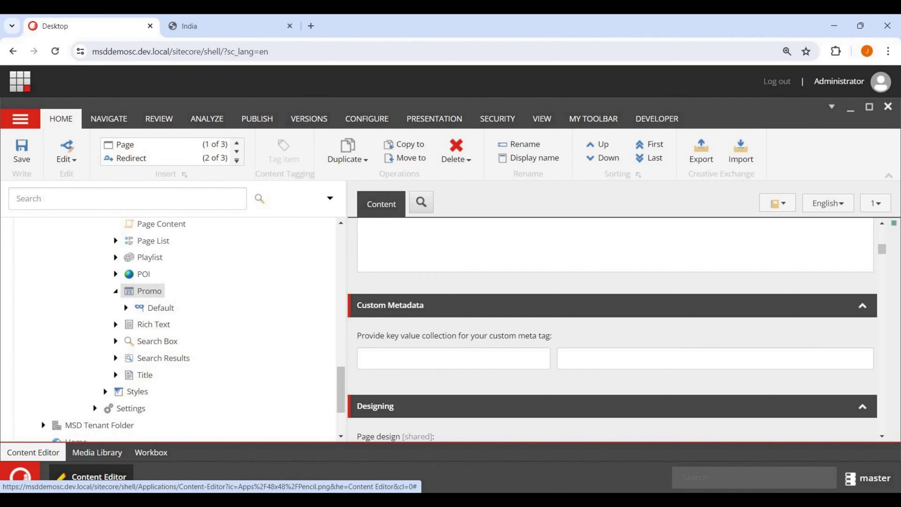
- Insert a Variant Definition named "Small Image with description" under the Promo rendering variants
click(149, 291)
right_click(149, 291)
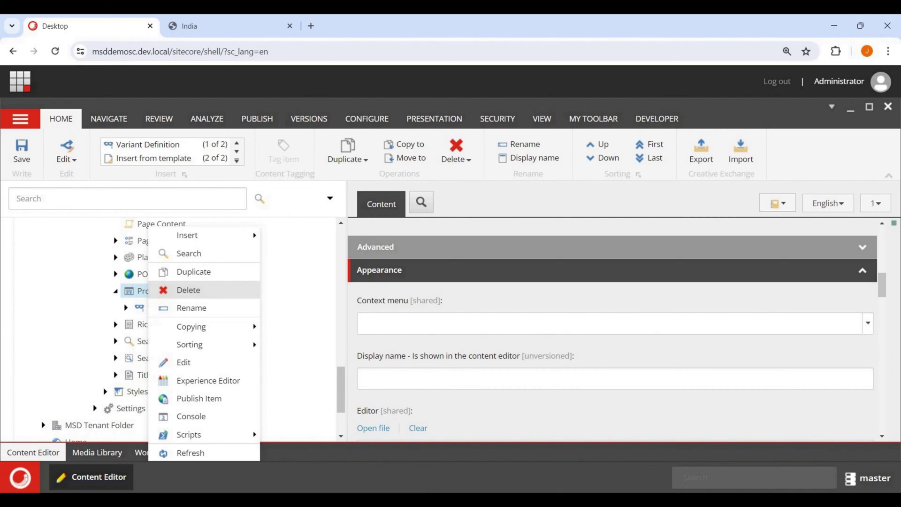
mouse_move(197, 235)
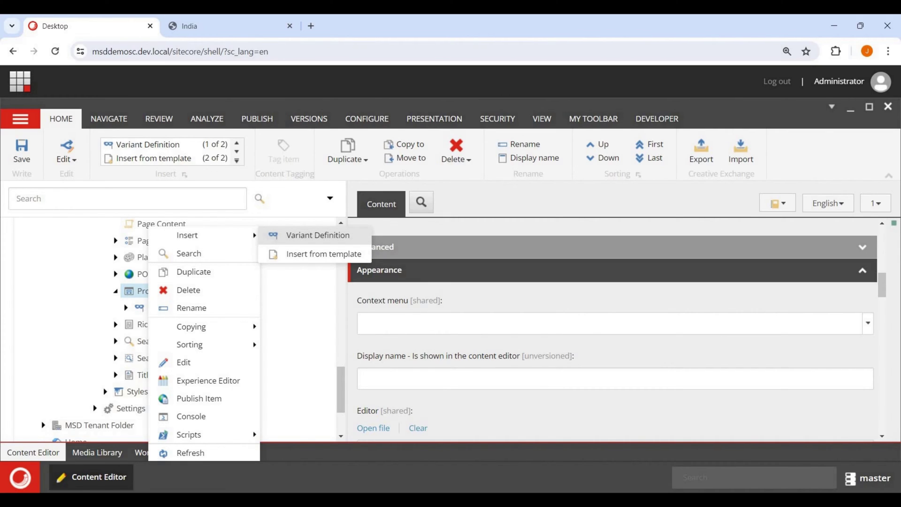
click(318, 235)
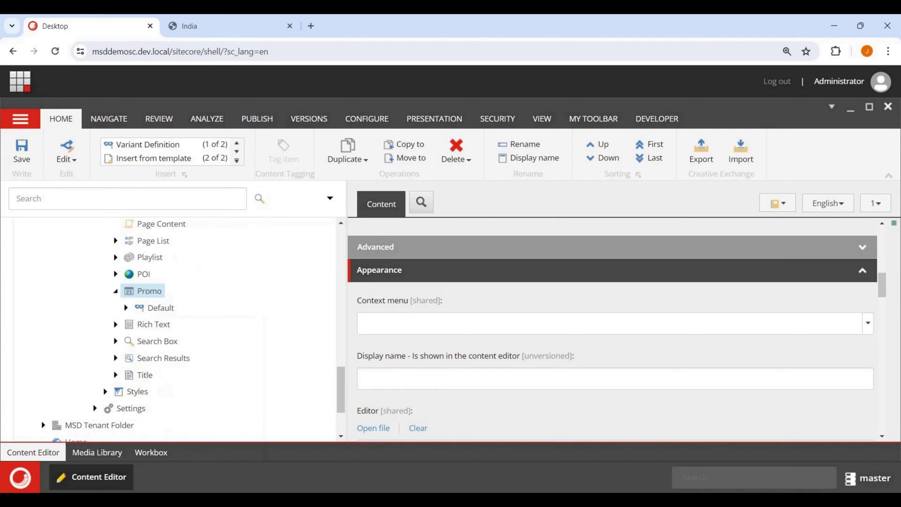
click(403, 284)
drag(403, 285, 339, 285)
text(Sm)
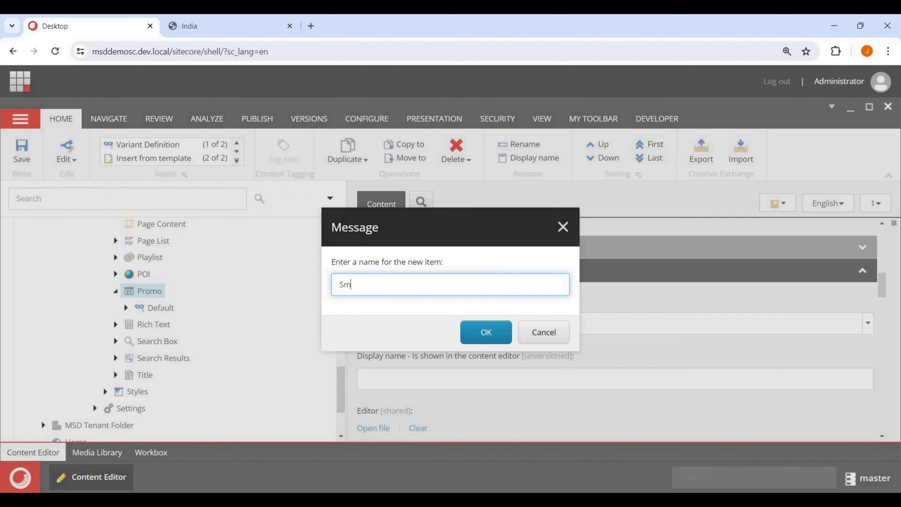
text(all Image with Description)
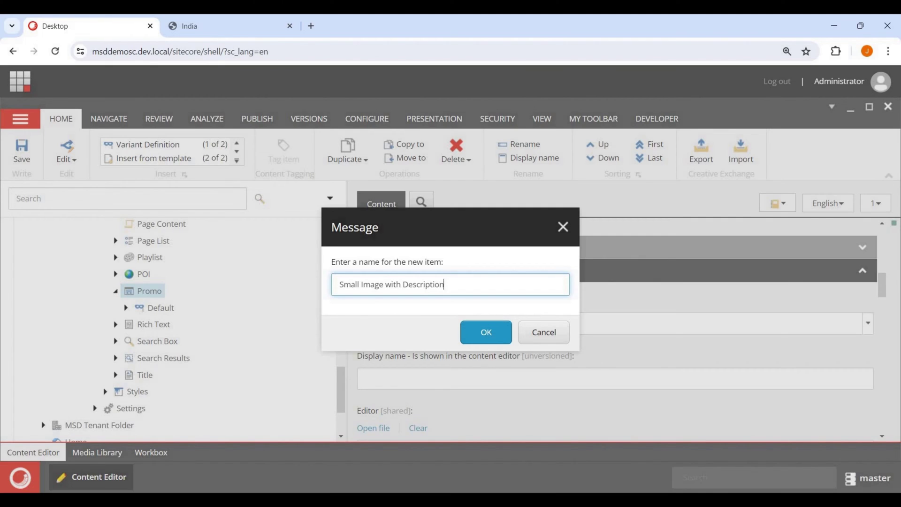
click(408, 284)
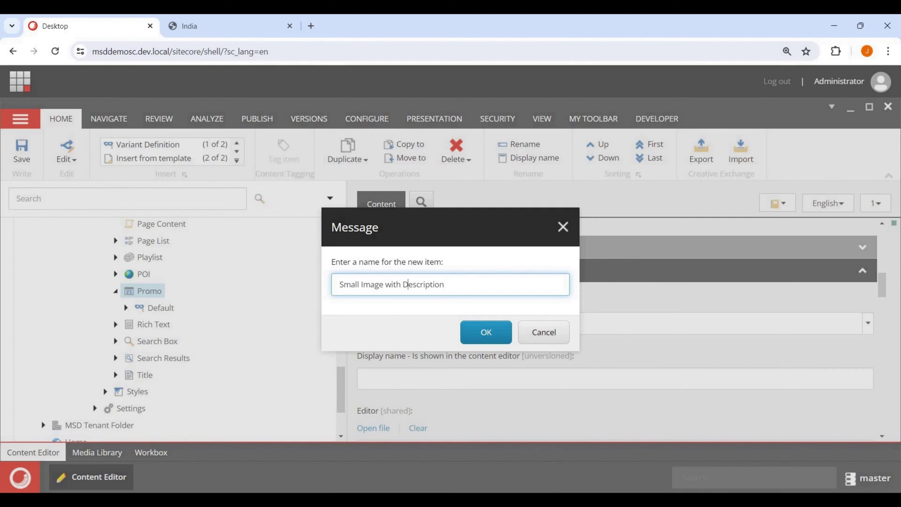
key(BackSpace)
text(d)
key(Tab)
key(Return)
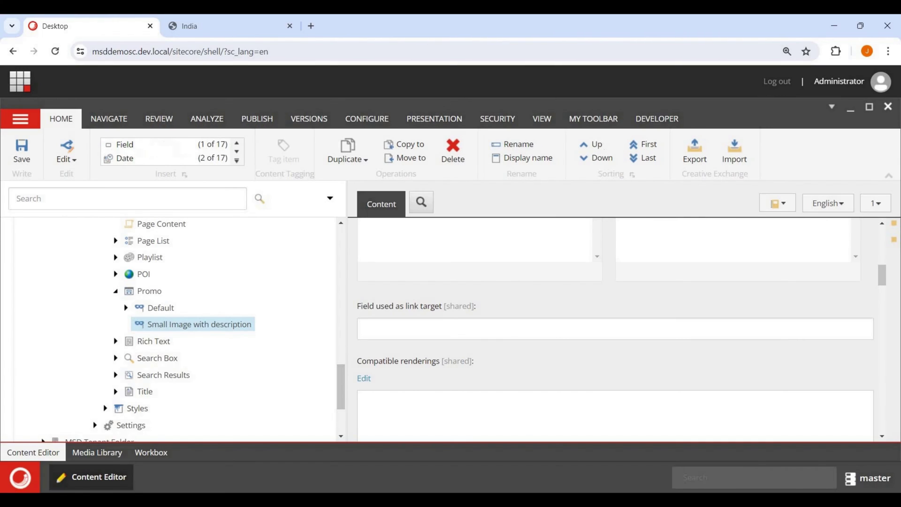
- Review the item types that can be inserted under the "Small Image with description" variant
right_click(220, 325)
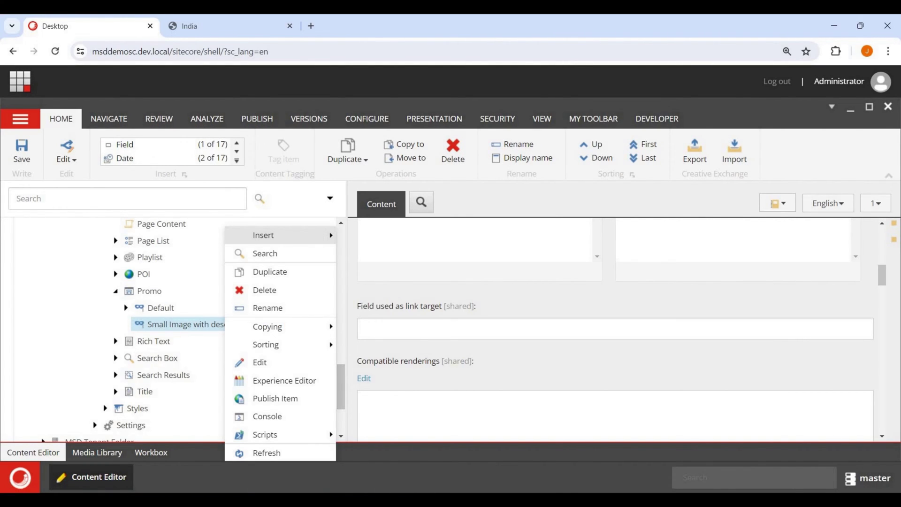
mouse_move(282, 235)
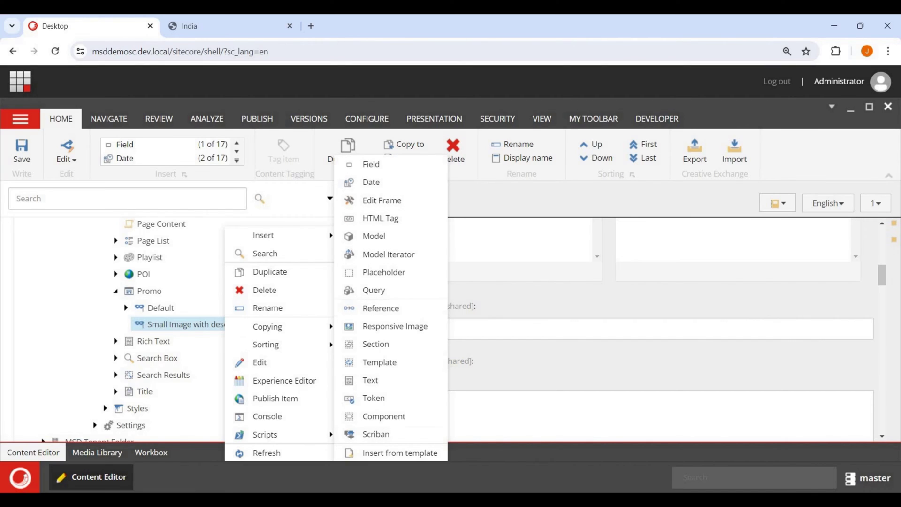
click(160, 307)
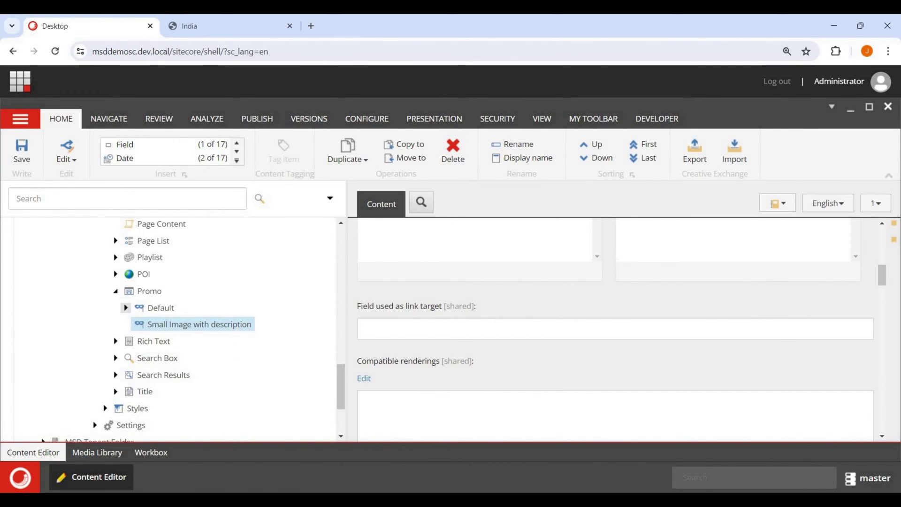
- Expand the Promo's Default variant down through Promo Text and Promo Body to examine its structure
click(126, 308)
scroll(173, 328, down, 2)
scroll(173, 328, up, 1)
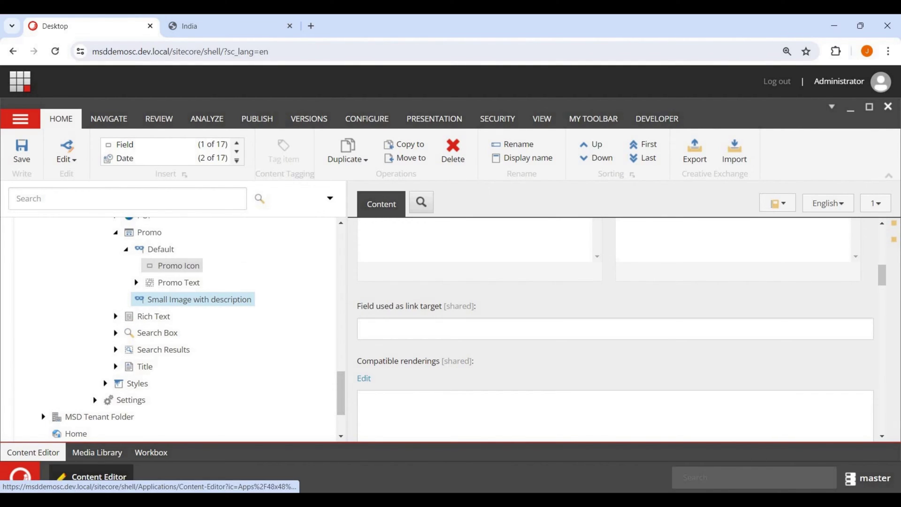
click(136, 283)
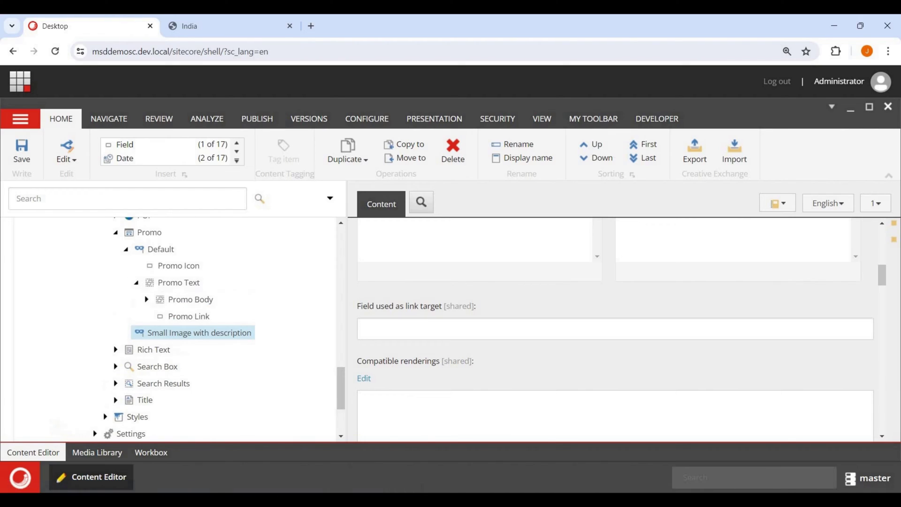
scroll(187, 328, down, 2)
click(147, 240)
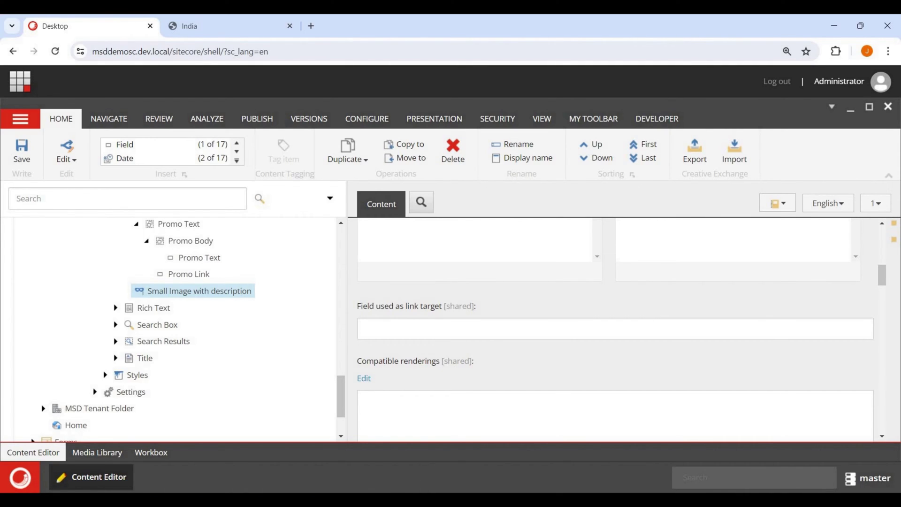
- Save the "Small Image with description" variant and open the India site's Home item
scroll(174, 329, up, 10)
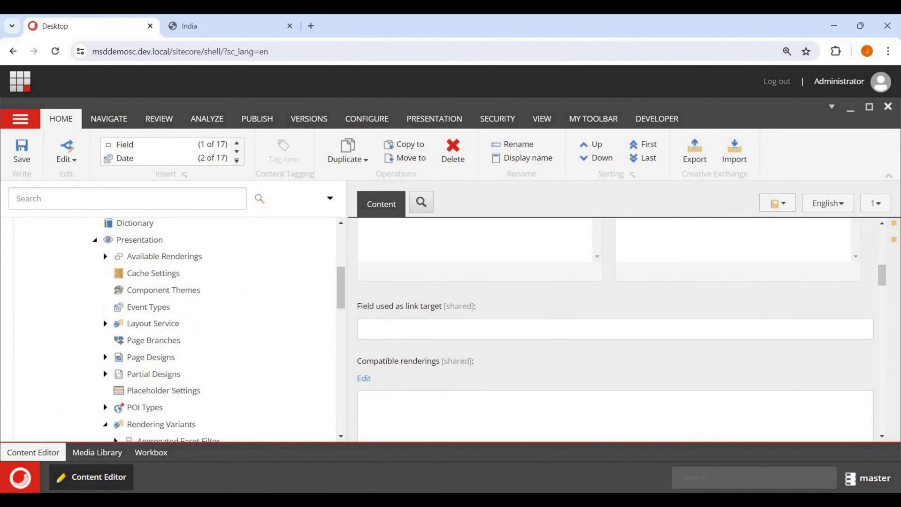
click(21, 152)
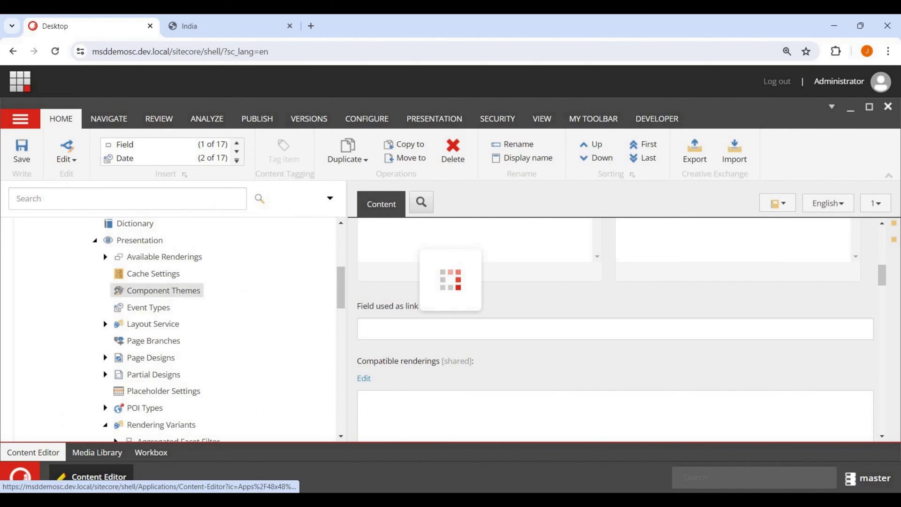
scroll(174, 305, up, 4)
scroll(125, 277, down, 3)
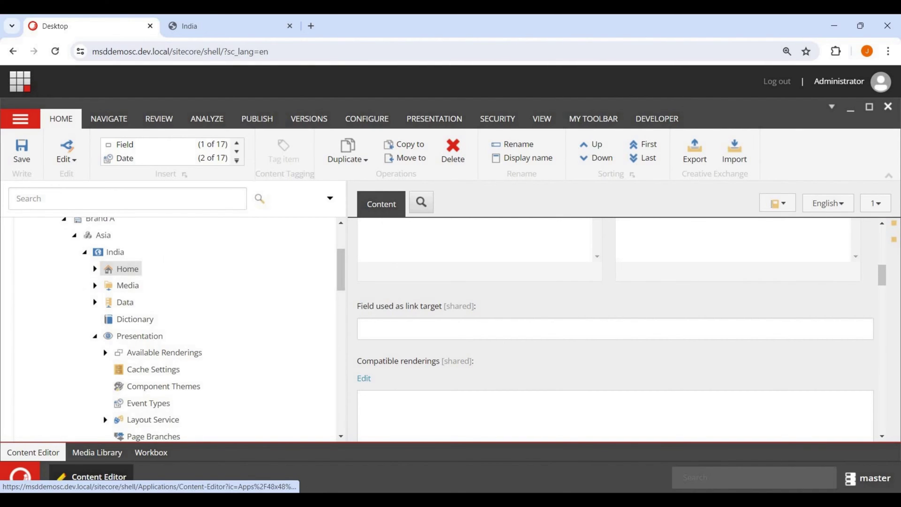
click(127, 268)
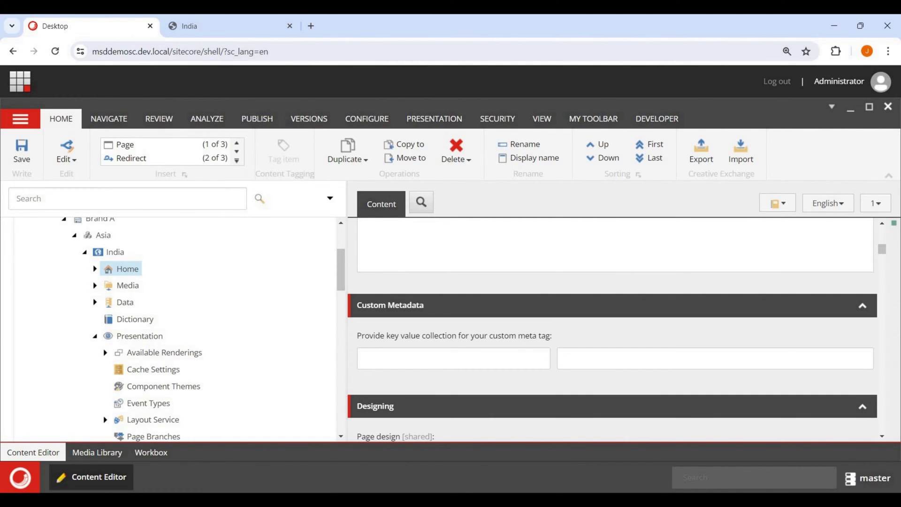
- Check the data source in the component properties of the Promo on the India page in Experience Editor
click(225, 26)
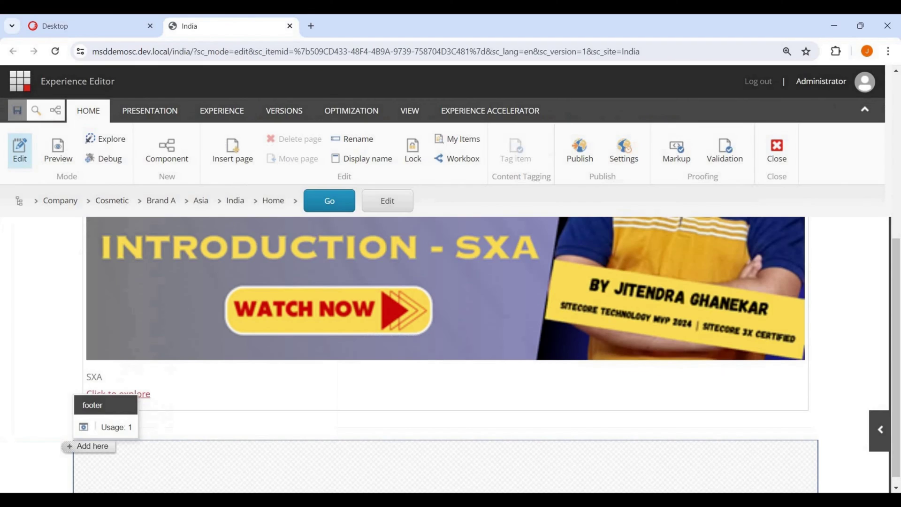
click(446, 288)
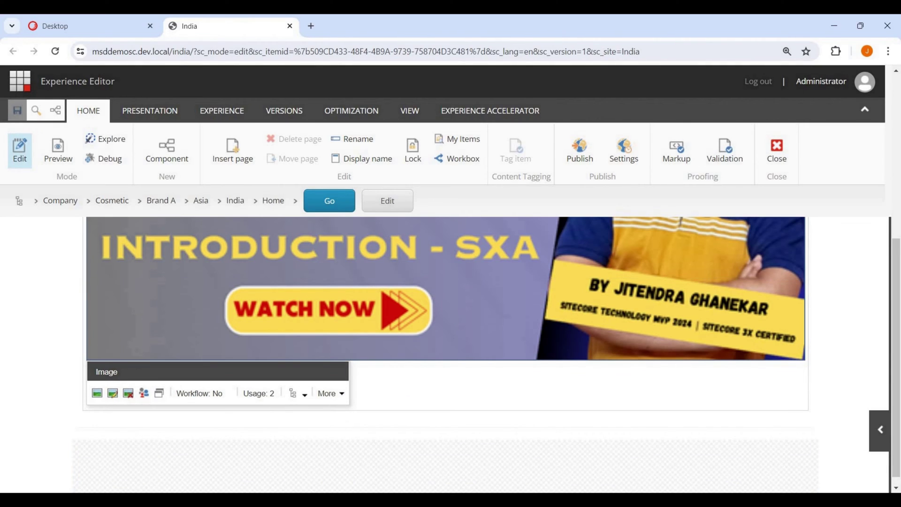
click(296, 393)
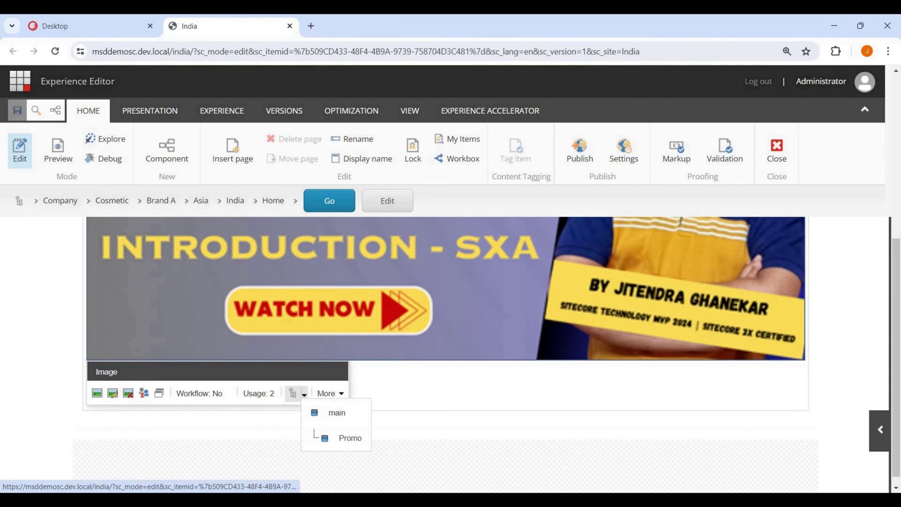
click(346, 435)
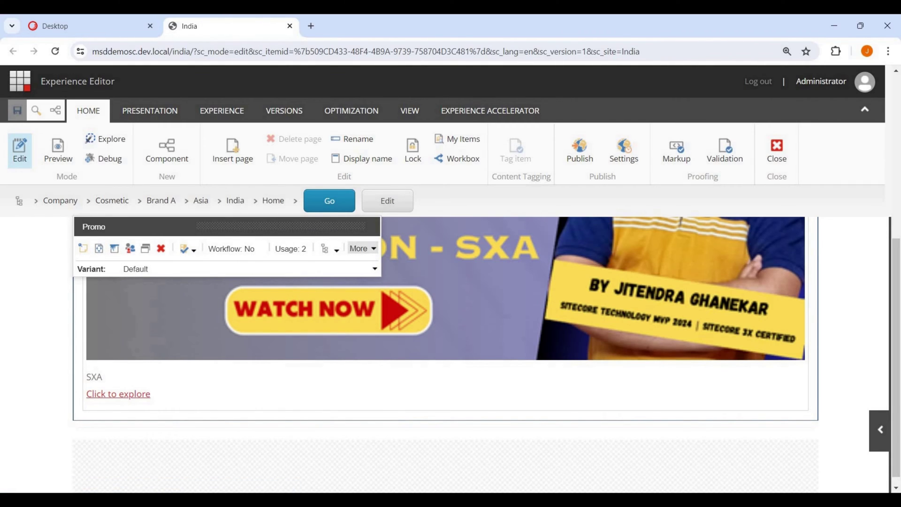
click(363, 248)
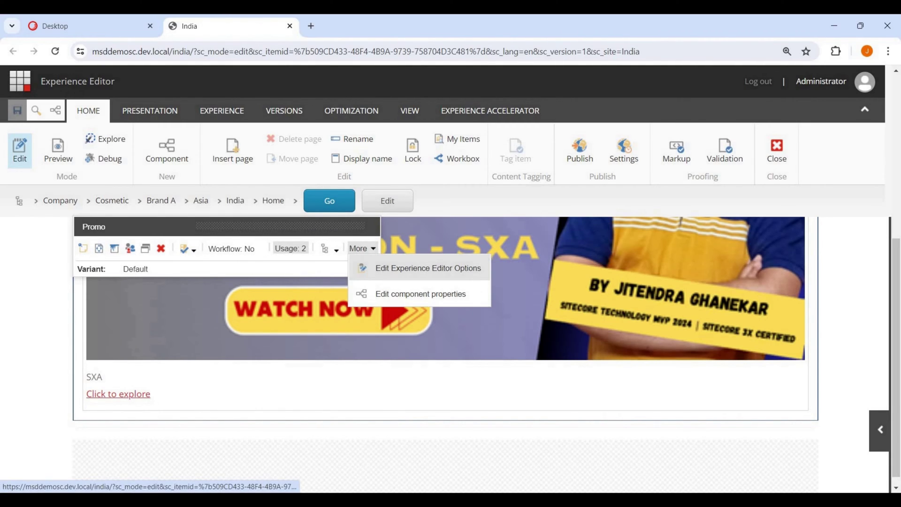
click(421, 294)
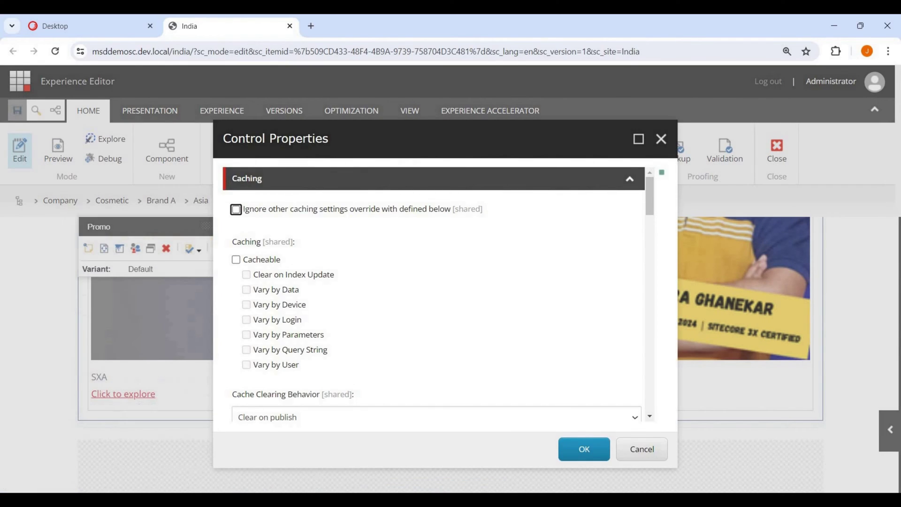
scroll(434, 293, down, 8)
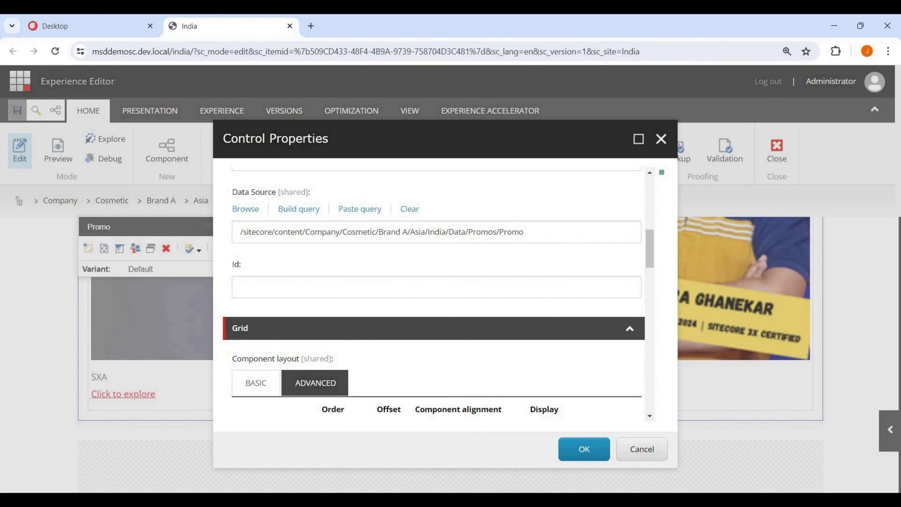
click(661, 139)
- Return to the Sitecore desktop and open the Promo item in the India site's Data/Promos folder
click(89, 26)
scroll(151, 324, down, 3)
scroll(141, 315, up, 3)
click(95, 302)
scroll(141, 324, down, 3)
scroll(140, 324, down, 4)
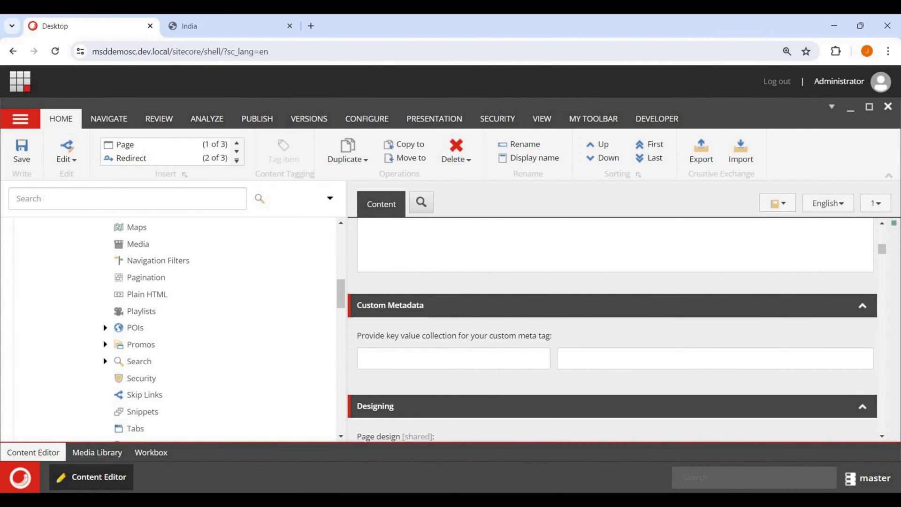
click(105, 345)
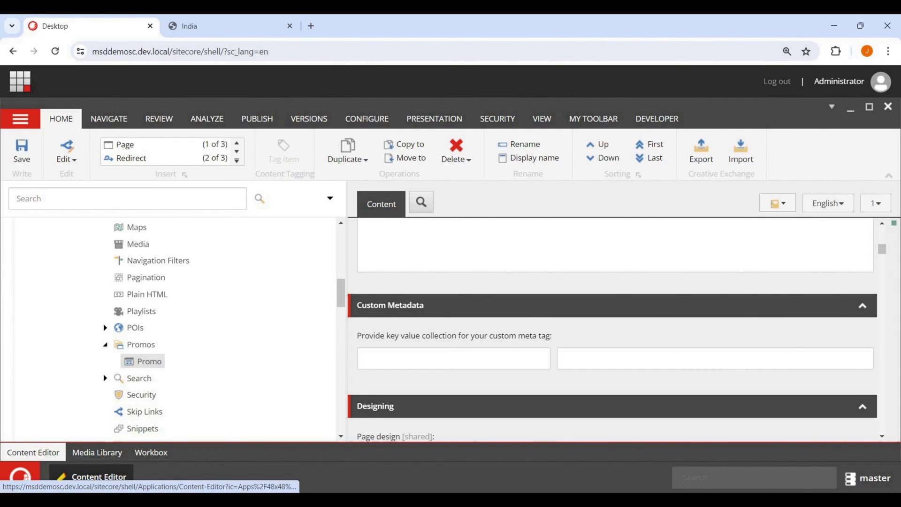
click(149, 361)
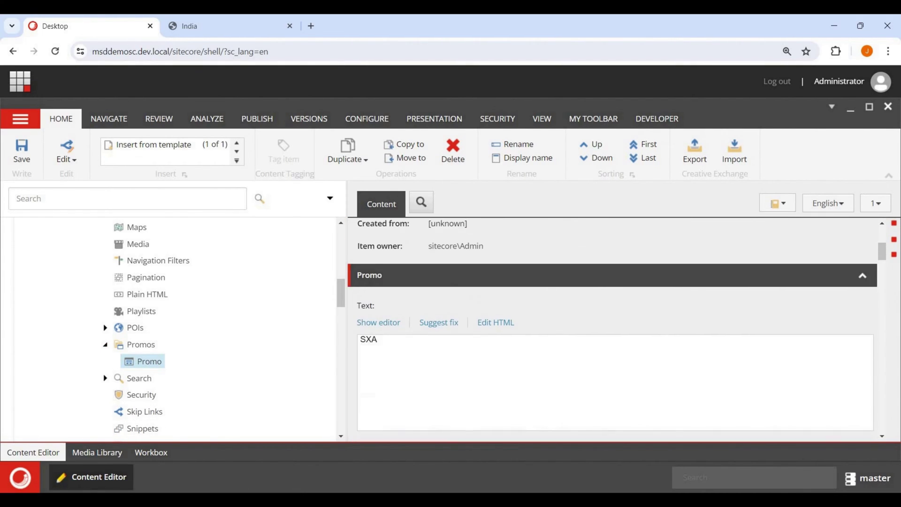
- Review the fields defined in the Promo item's template and their content in the Promo item
scroll(612, 328, up, 3)
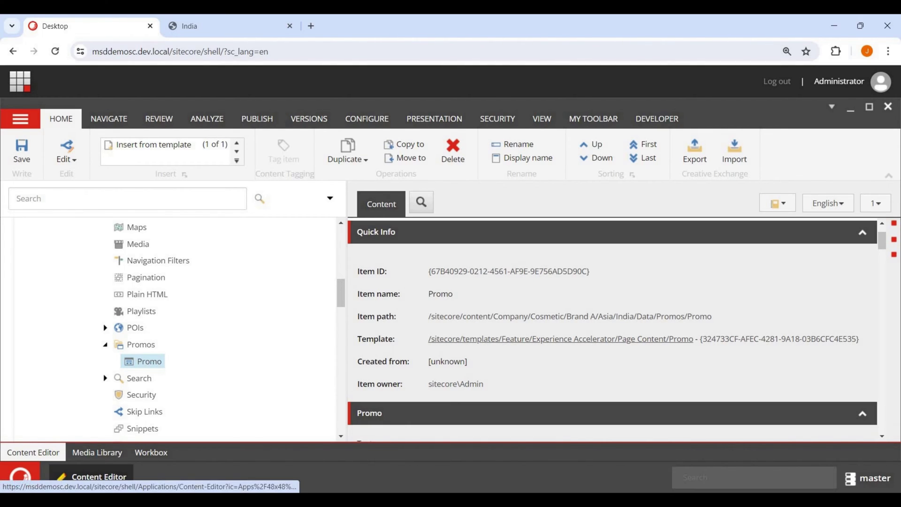
click(561, 339)
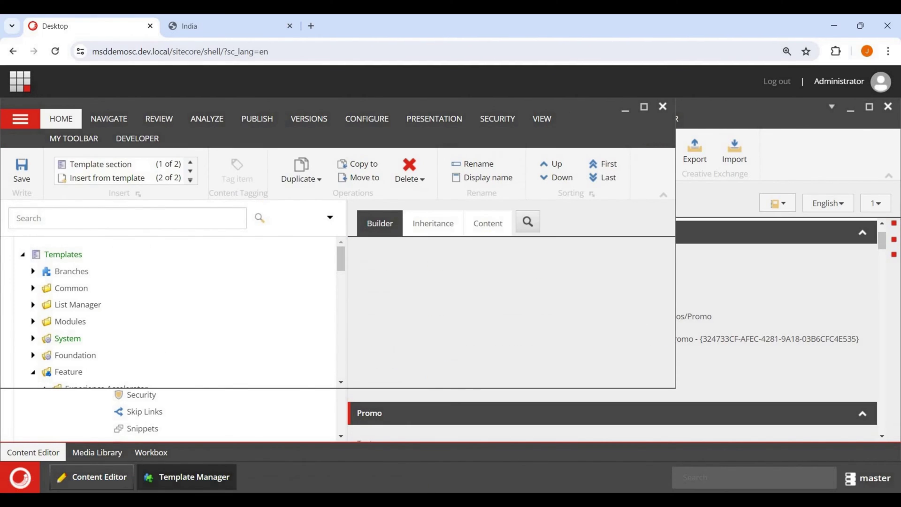
click(644, 107)
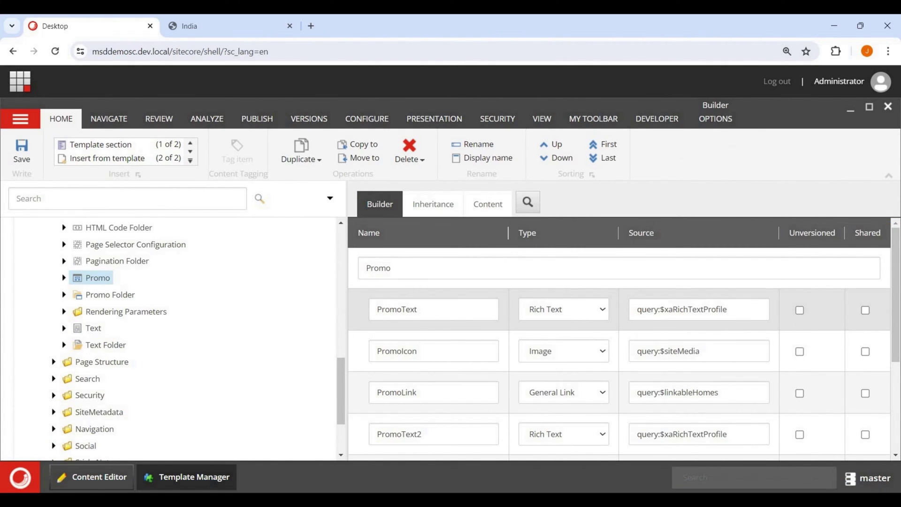
scroll(619, 338, down, 1)
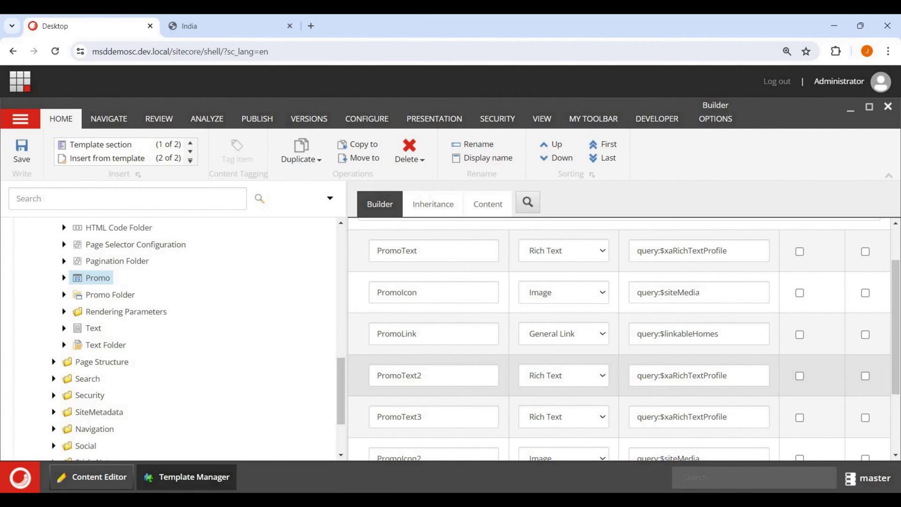
scroll(620, 338, down, 1)
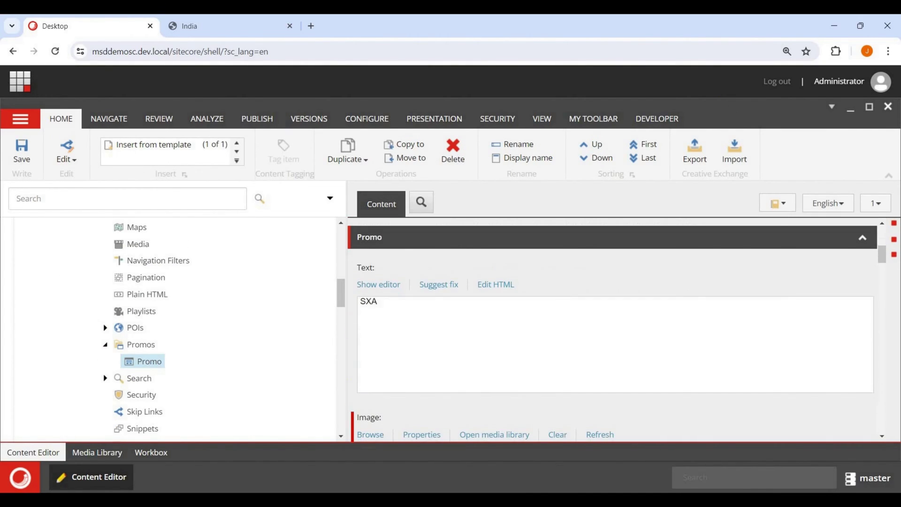
scroll(376, 316, down, 5)
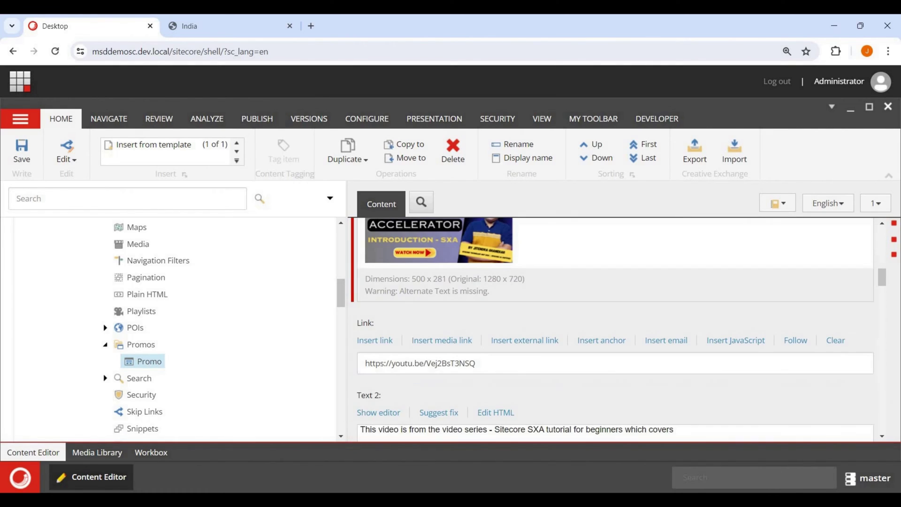
scroll(378, 295, down, 2)
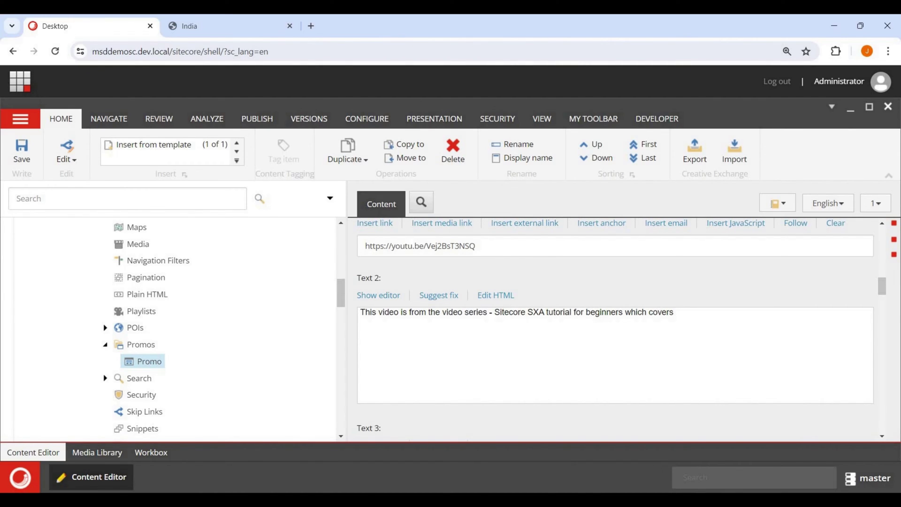
- Insert a Field item named "Promo Icon" under the "Small Image with description" variant of Promo
scroll(174, 329, down, 10)
scroll(173, 329, down, 5)
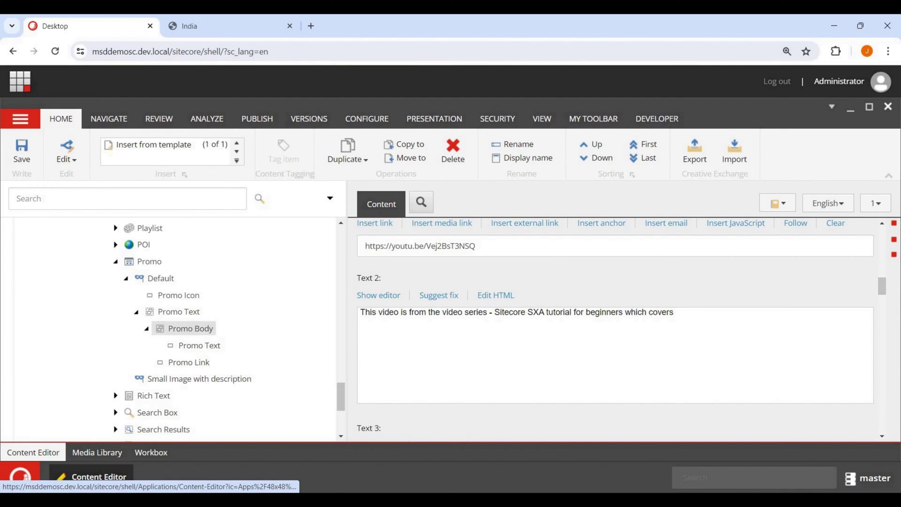
scroll(192, 328, down, 3)
scroll(192, 328, up, 2)
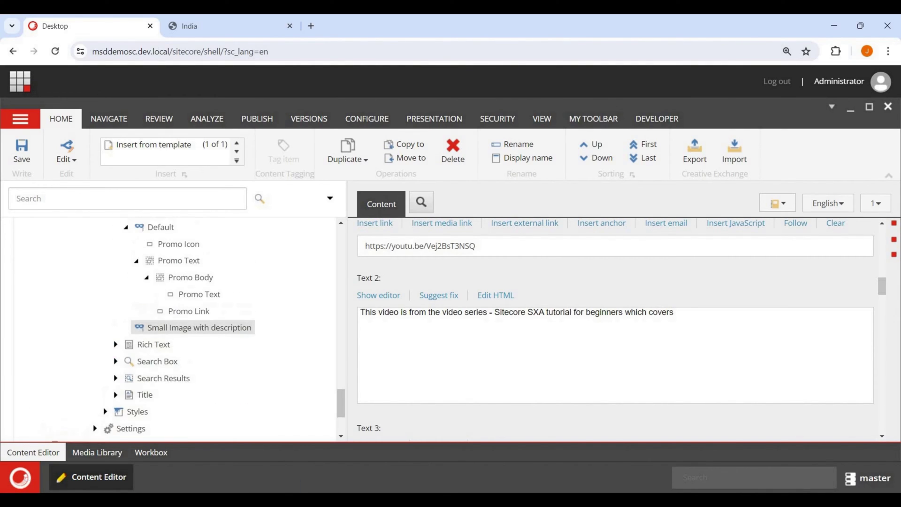
scroll(192, 329, up, 2)
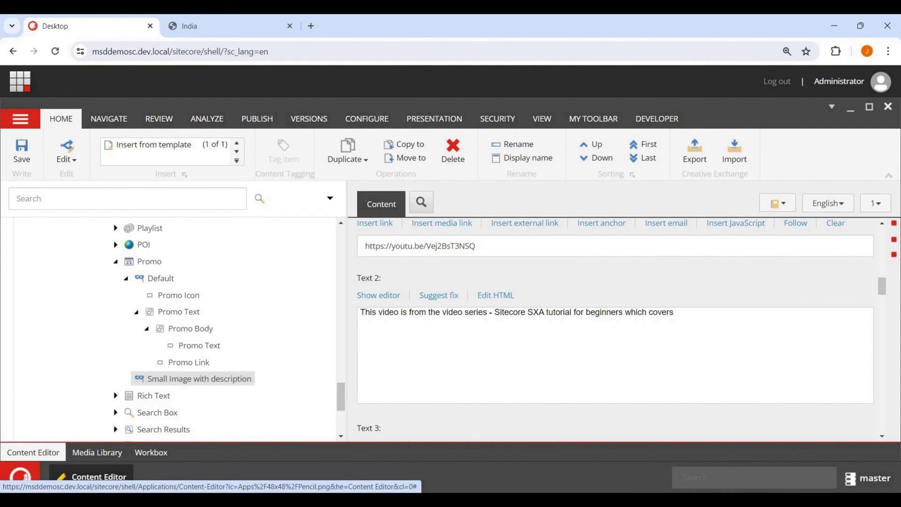
right_click(240, 378)
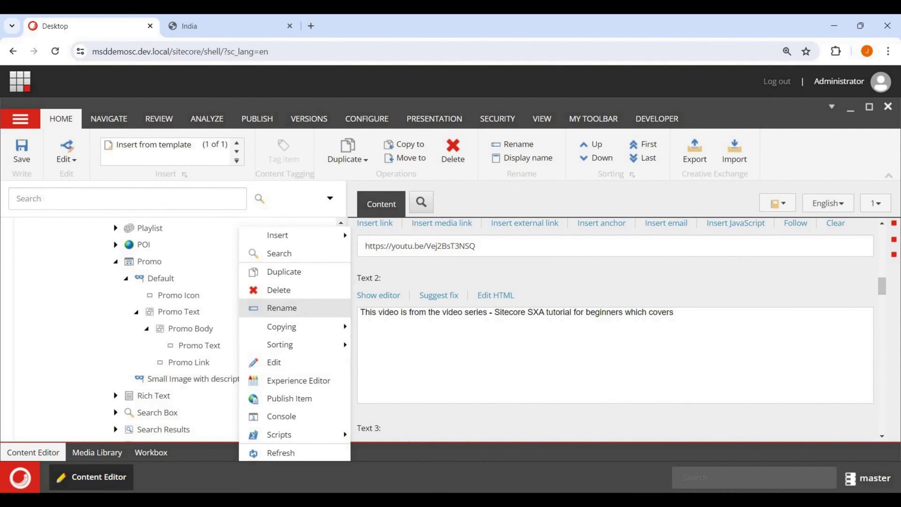
mouse_move(287, 235)
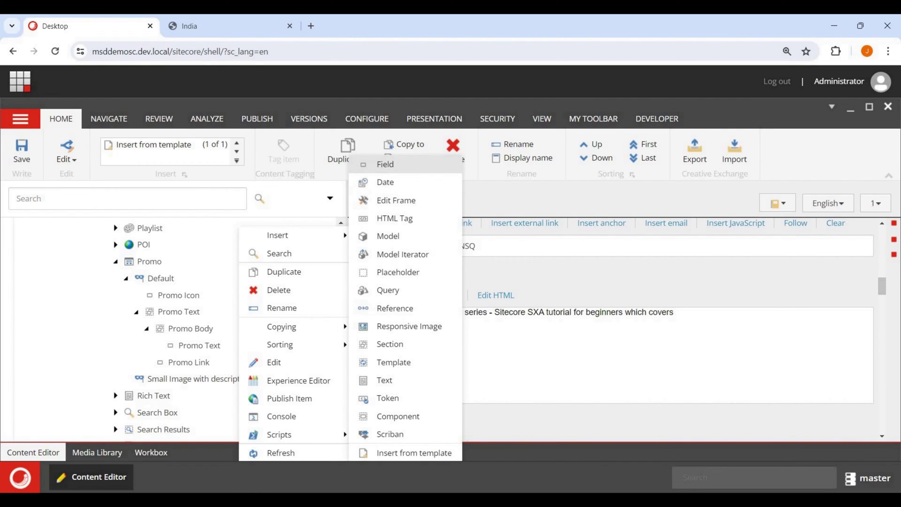
click(386, 164)
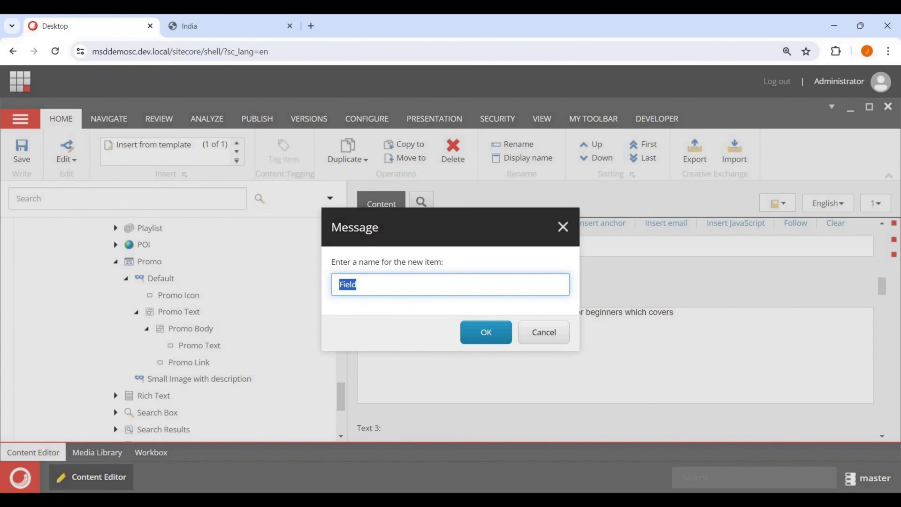
text(P)
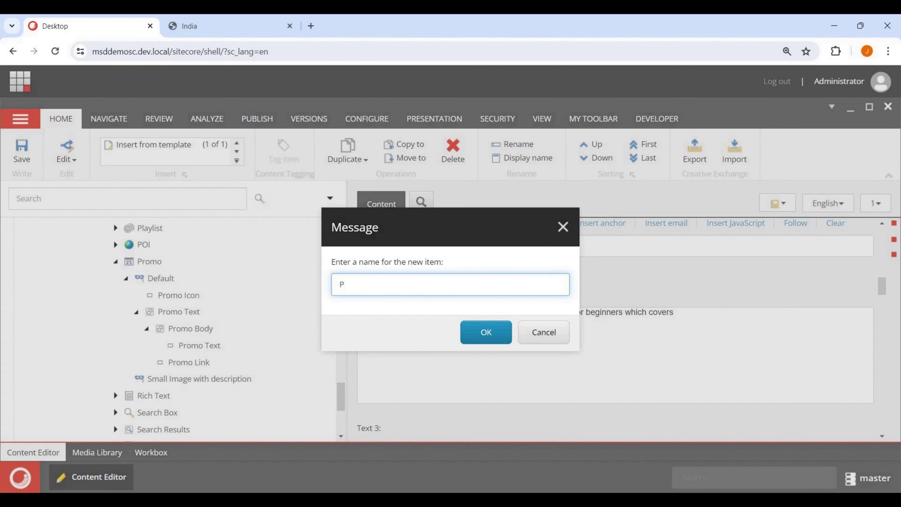
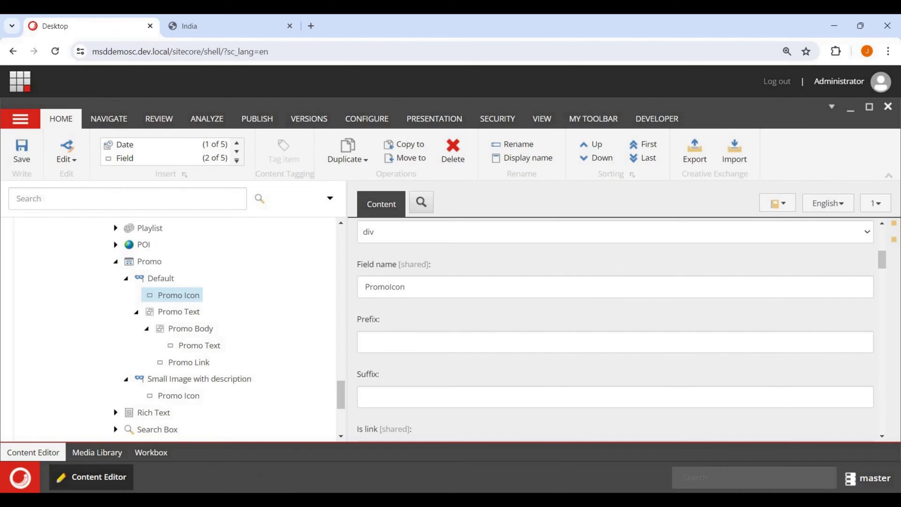
- Set the new Promo Icon's Field name to PromoIcon, copied from the Default variant's Promo Icon, and save it
double_click(376, 287)
key(ctrl+c)
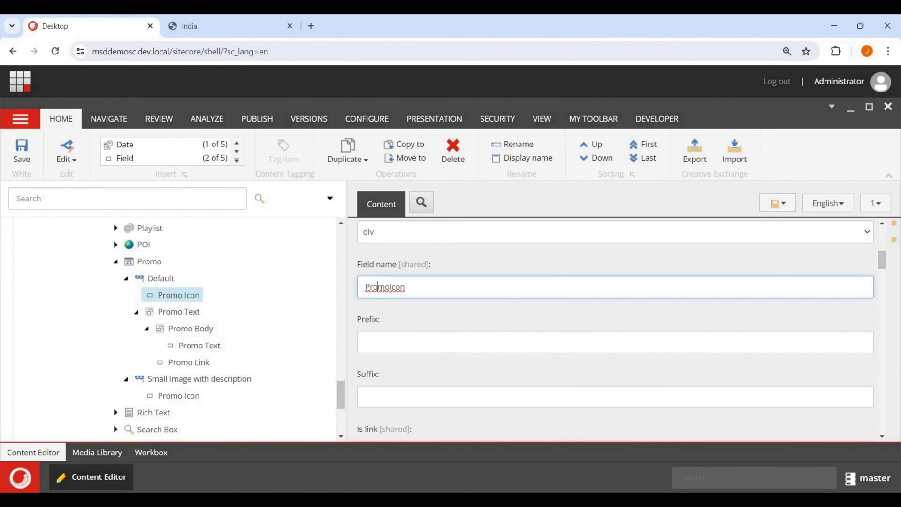
click(21, 151)
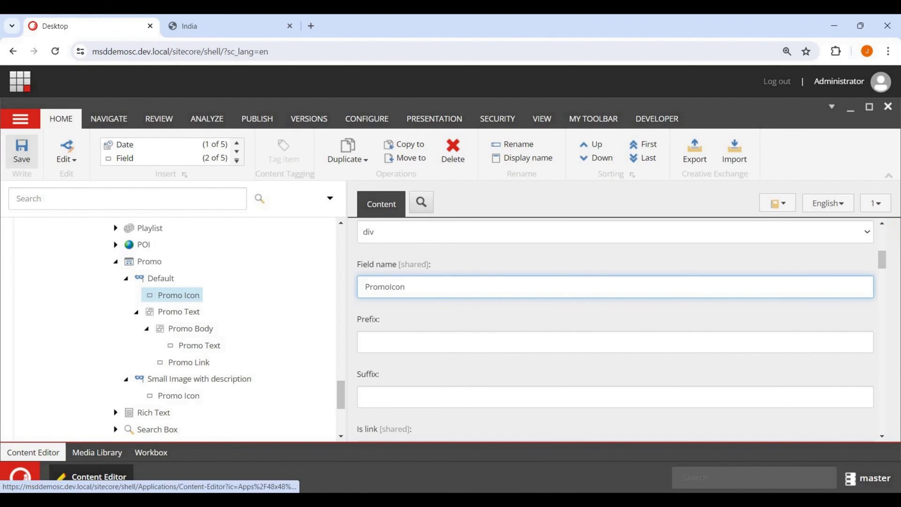
click(179, 395)
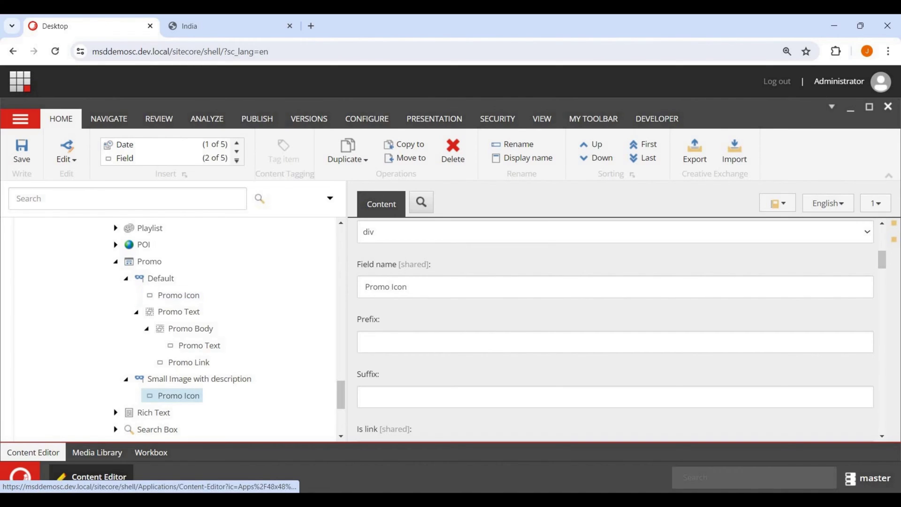
double_click(384, 287)
click(407, 287)
key(ctrl+a)
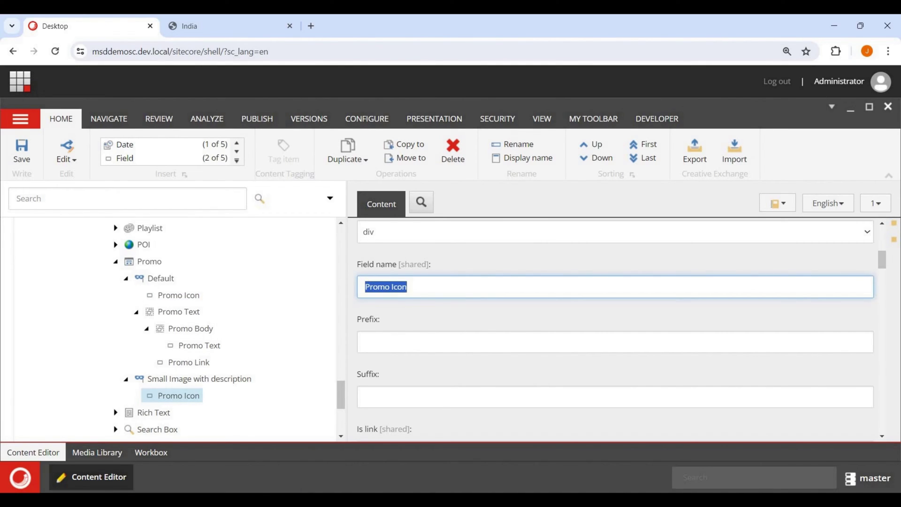
key(ctrl+v)
scroll(615, 329, down, 5)
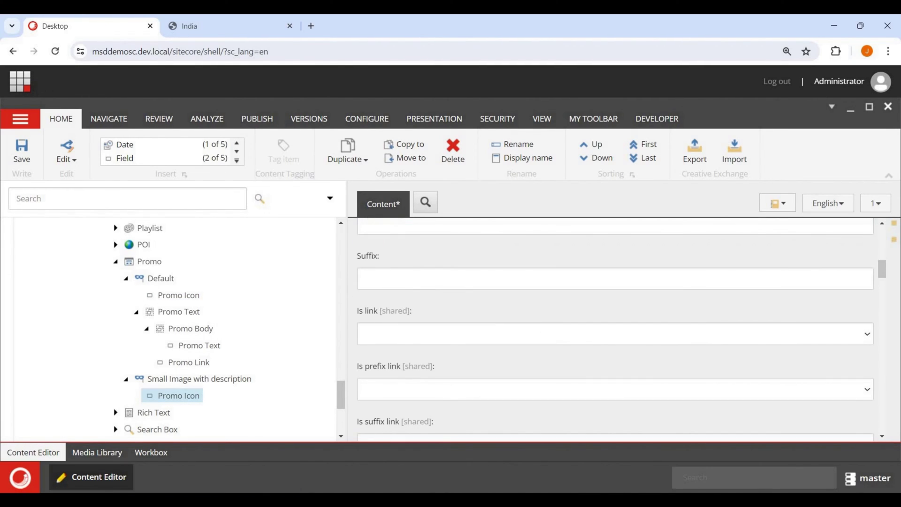
scroll(615, 329, down, 3)
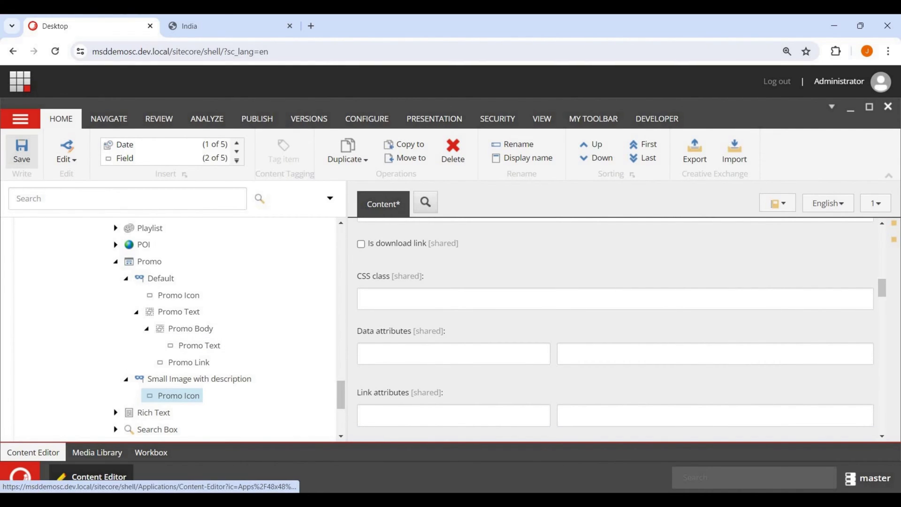
click(22, 151)
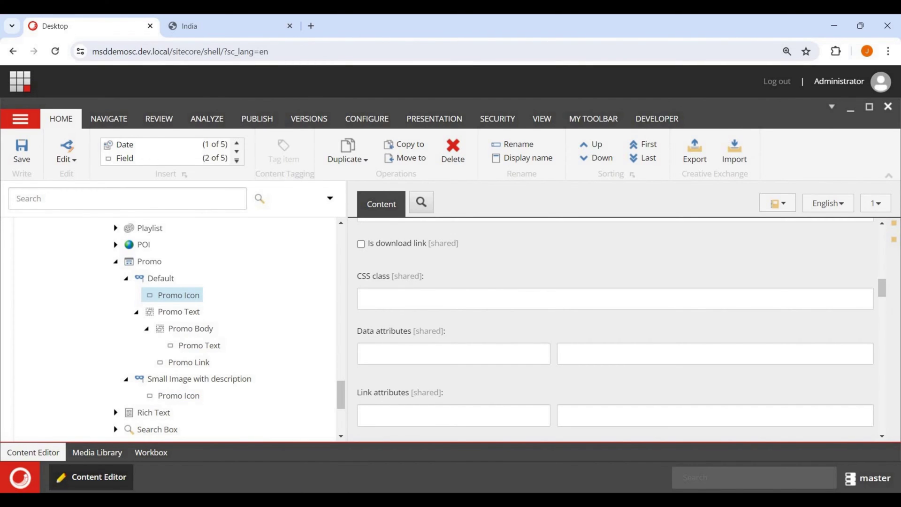
- Compare the link, CSS class and data attribute settings of the Default variant's Promo Icon with the new Promo Icon
scroll(615, 329, up, 1)
scroll(615, 329, up, 10)
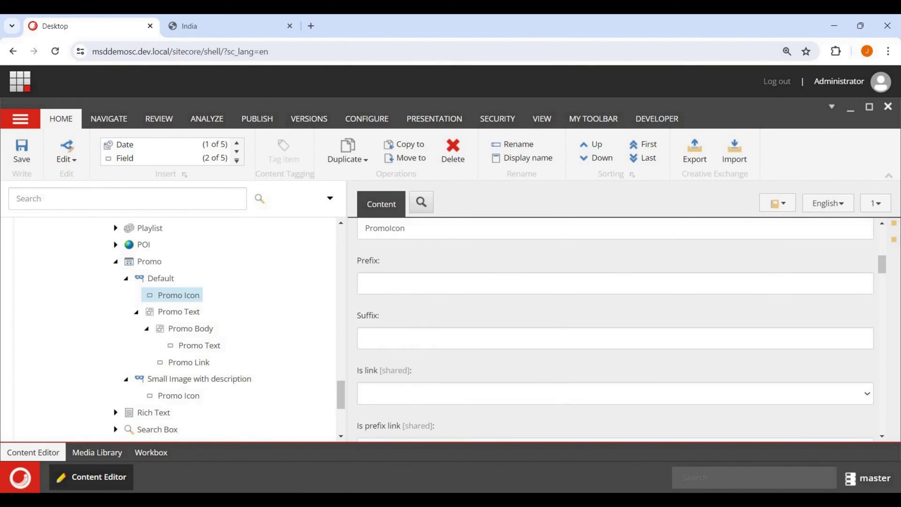
scroll(615, 328, down, 8)
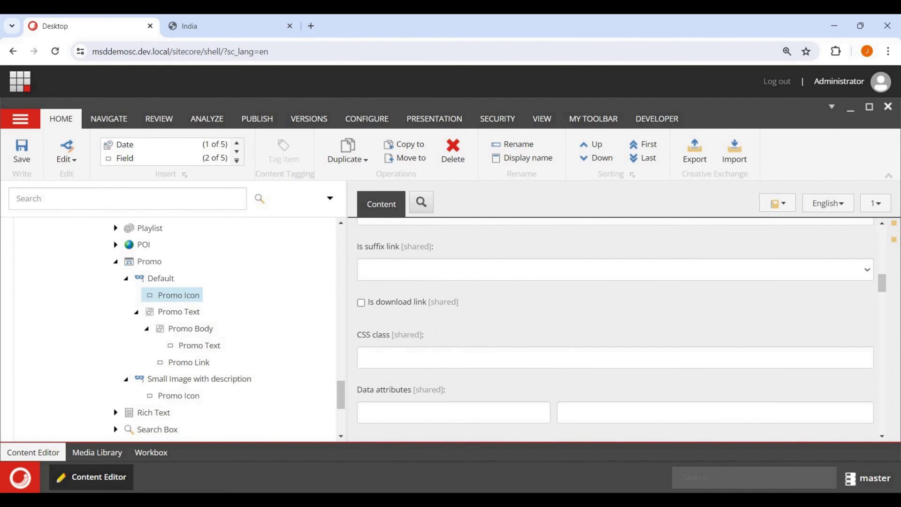
click(177, 396)
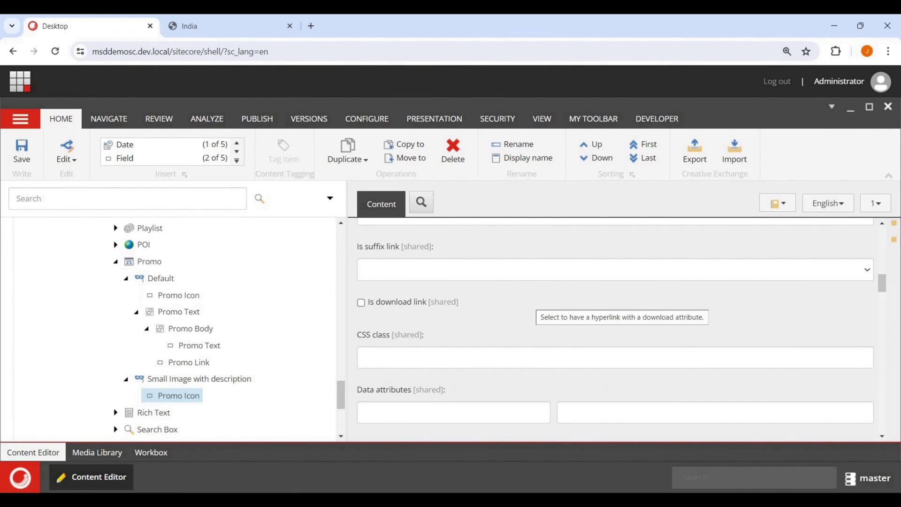
- Copy the Default variant's Promo Text section into the "Small Image with description" variant of Promo
scroll(615, 329, down, 3)
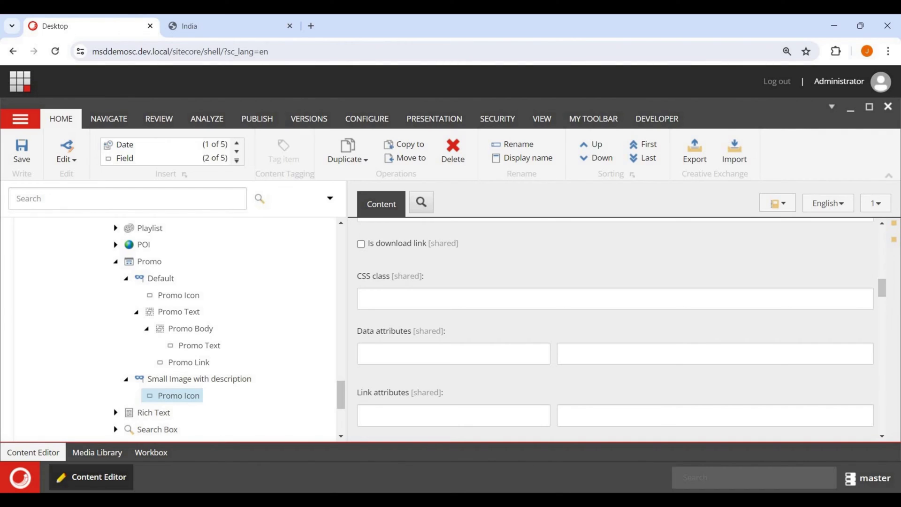
scroll(615, 329, down, 5)
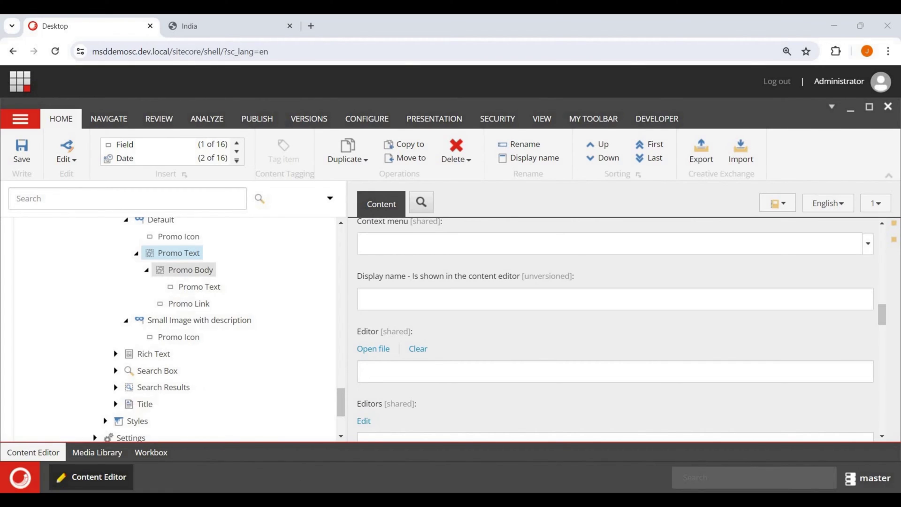
right_click(185, 254)
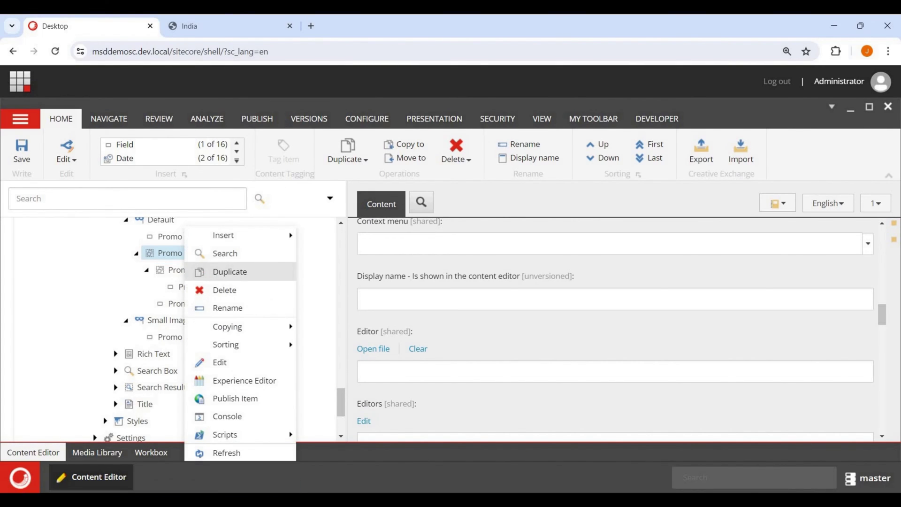
mouse_move(244, 326)
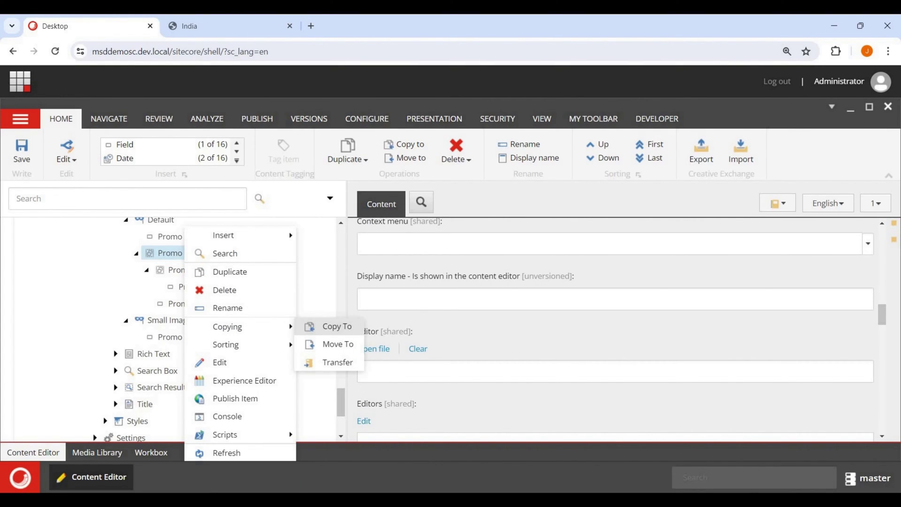
click(329, 327)
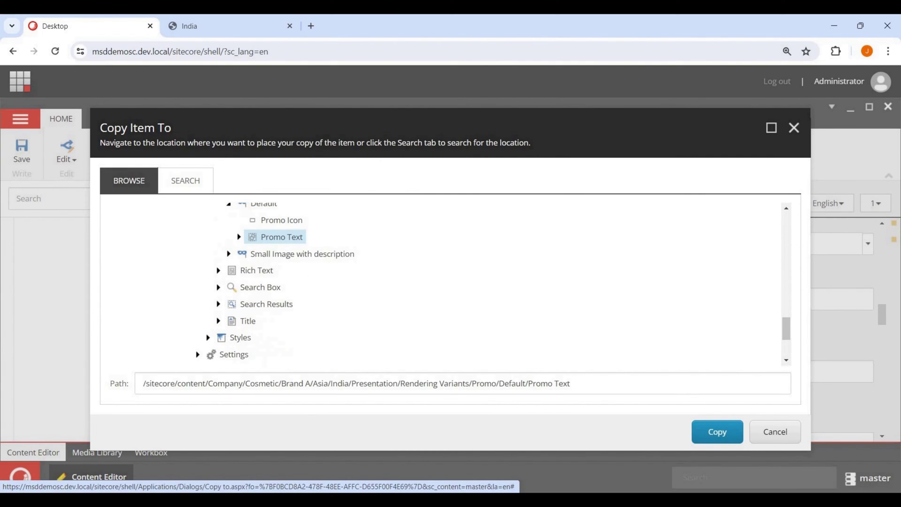
click(302, 253)
click(717, 431)
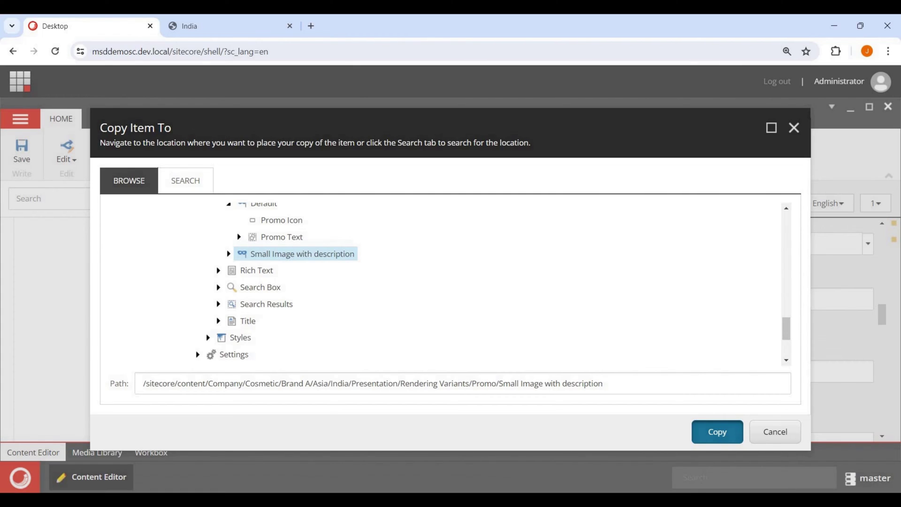
key(Return)
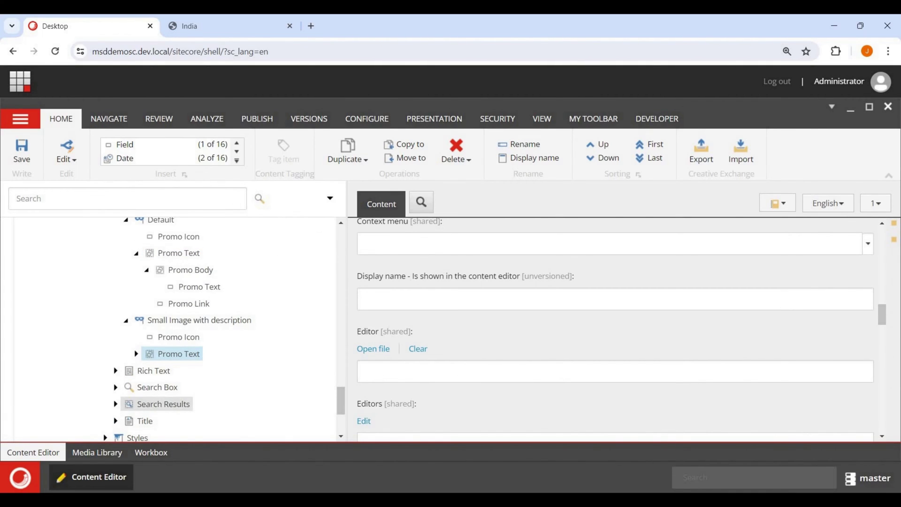
- Expand the copied Promo Text section and examine the variant settings of the Promo Text field inside its Promo Body
click(136, 354)
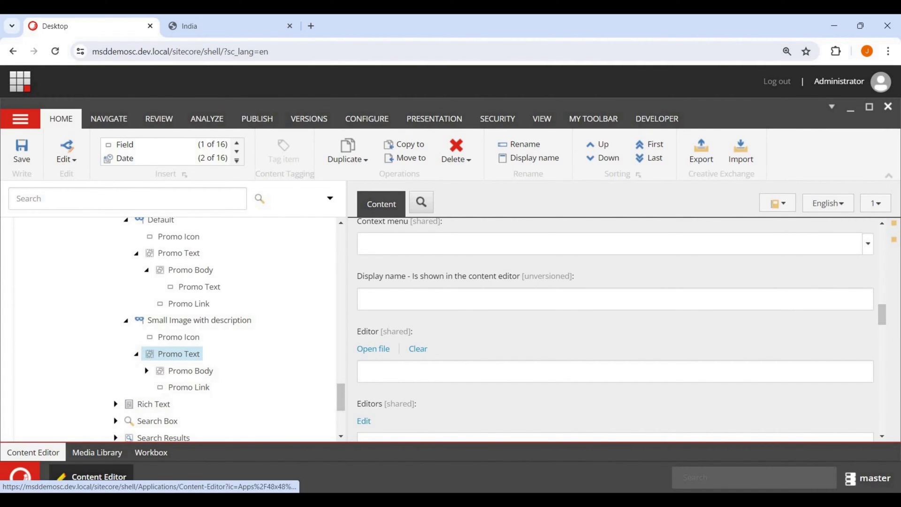
click(147, 370)
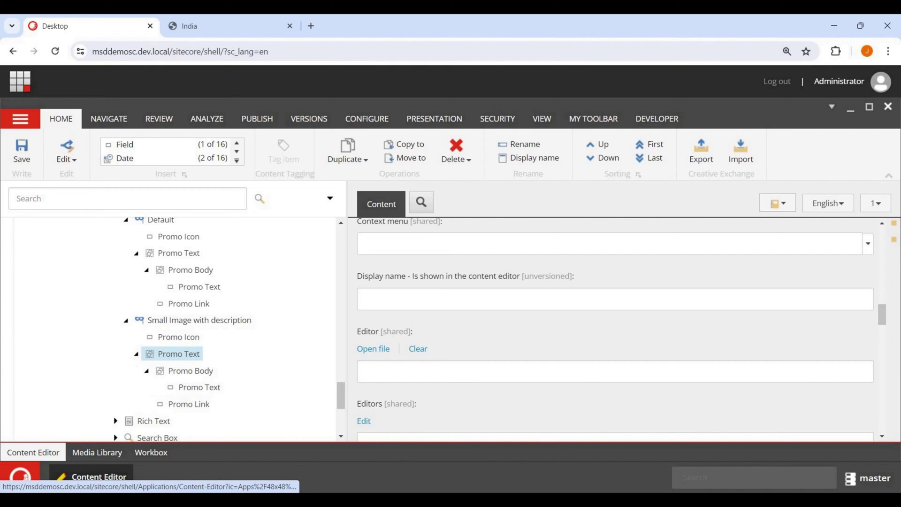
click(199, 386)
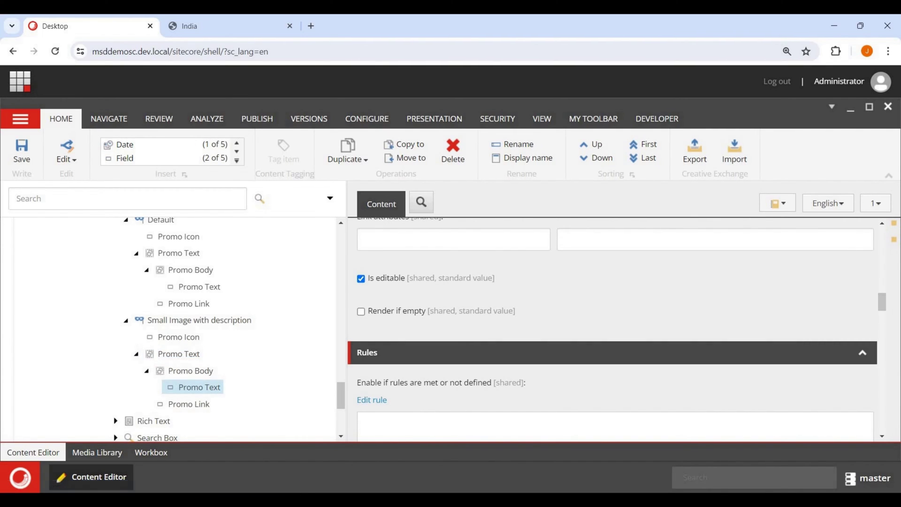
scroll(615, 329, up, 2)
scroll(615, 328, up, 2)
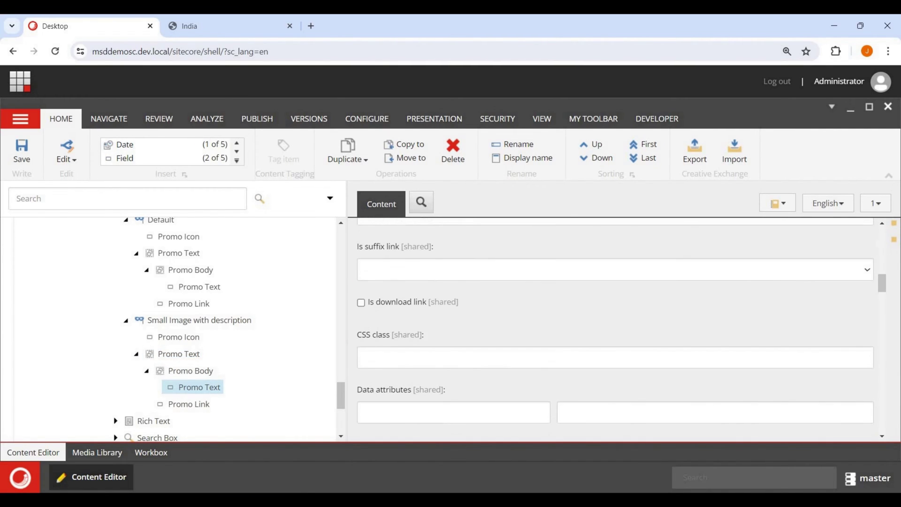
scroll(615, 328, down, 3)
scroll(615, 329, up, 4)
scroll(615, 329, up, 5)
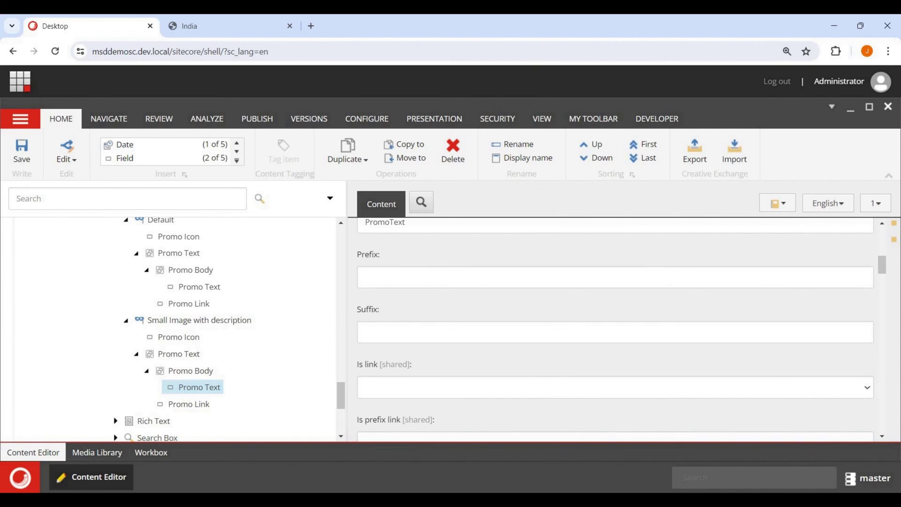
scroll(615, 329, down, 3)
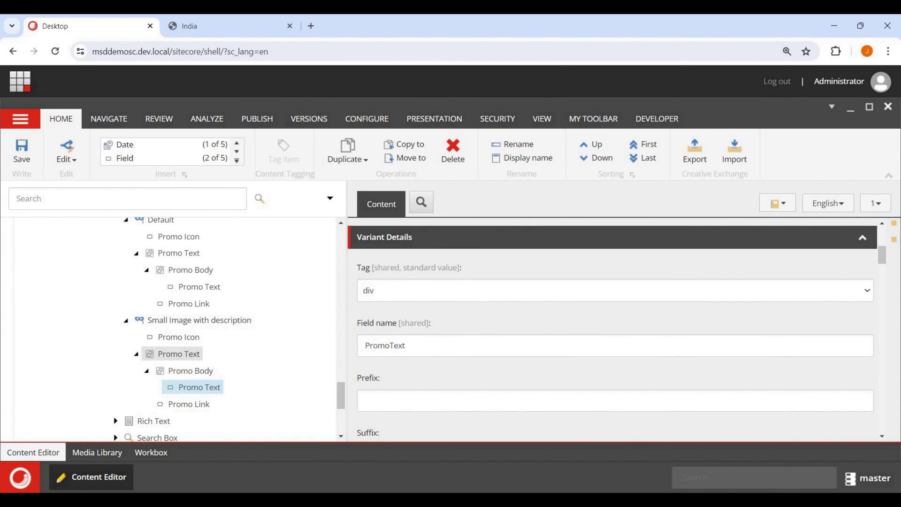
- Look over the item types, such as Section, that can be inserted under the "Small Image with description" variant
right_click(192, 357)
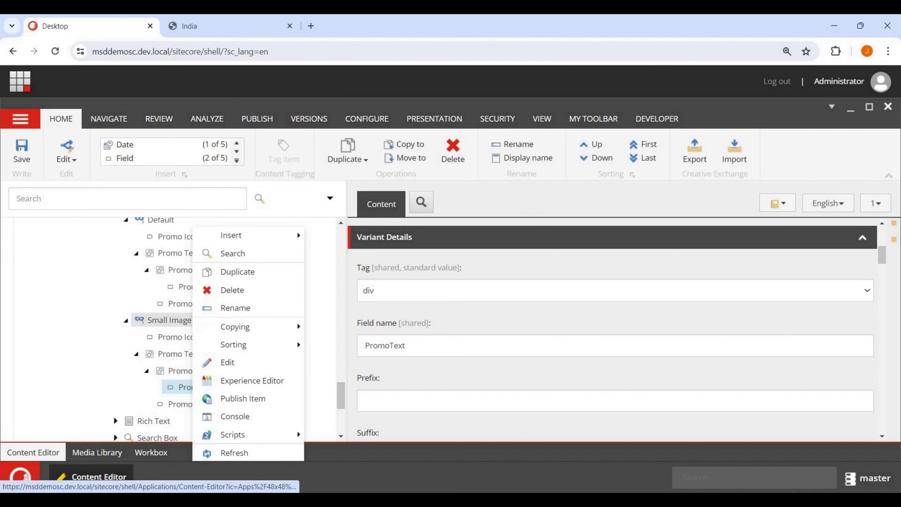
right_click(165, 322)
mouse_move(204, 236)
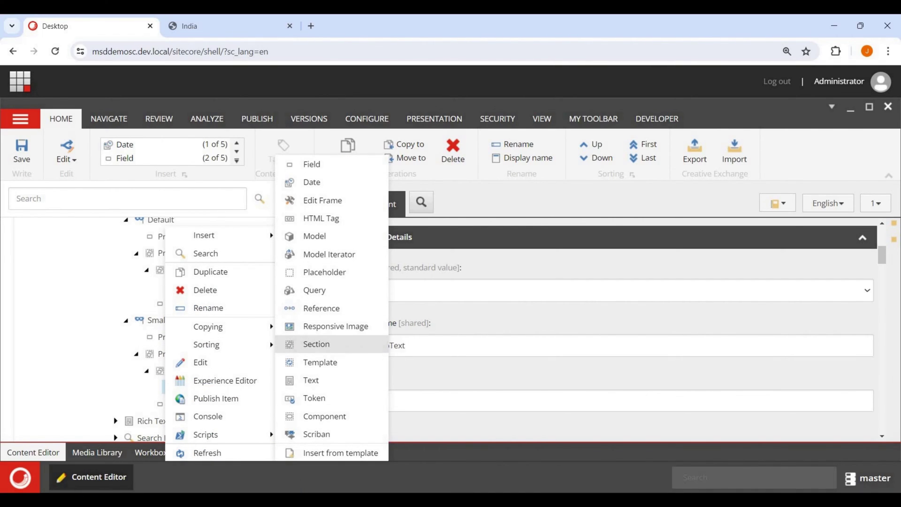
click(316, 344)
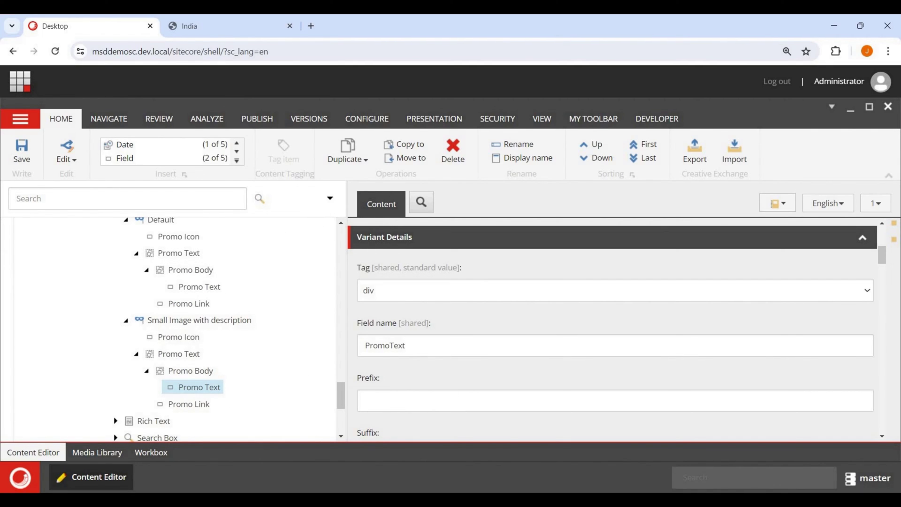
- Save the new variant's Promo Icon item and smart-publish the Promo rendering variants item with its subitems and related items
click(179, 337)
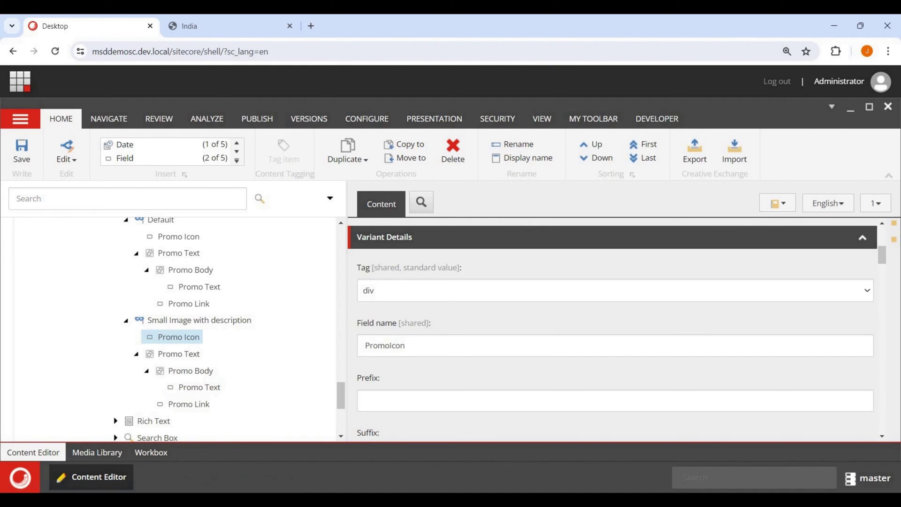
scroll(178, 328, down, 2)
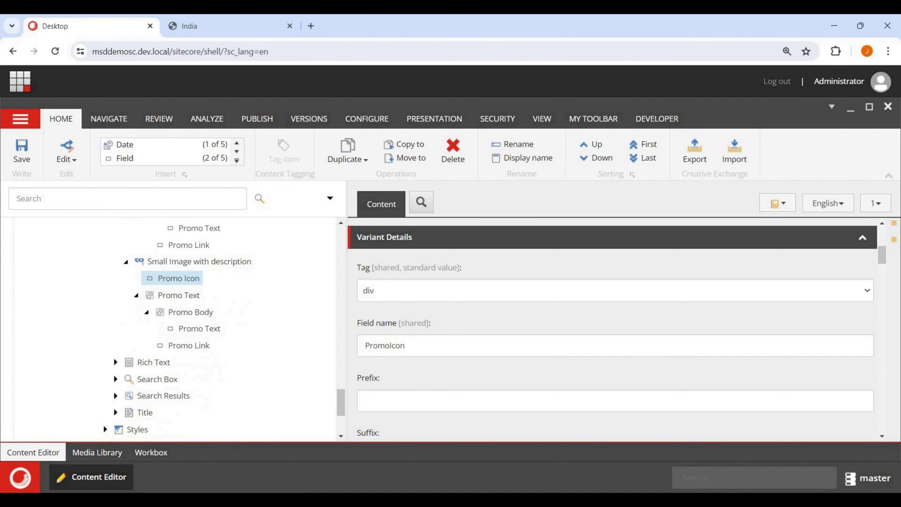
click(22, 151)
scroll(174, 328, up, 4)
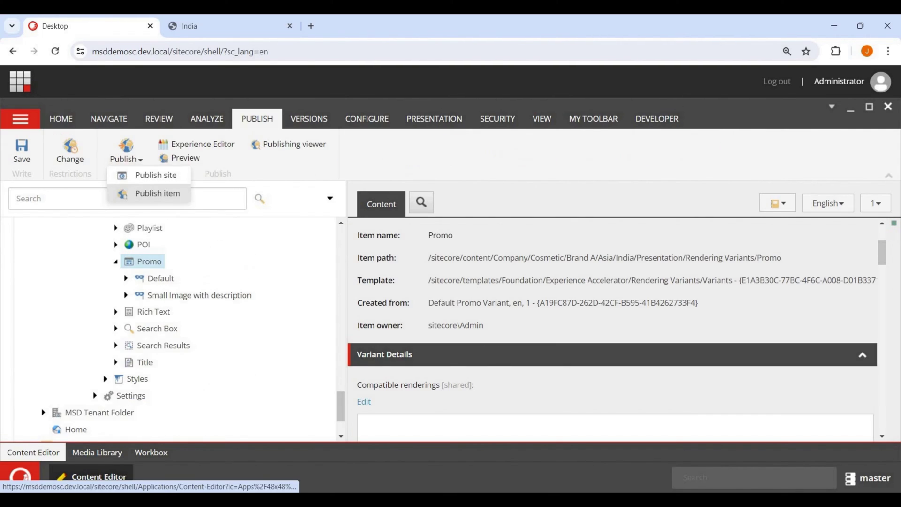
click(157, 193)
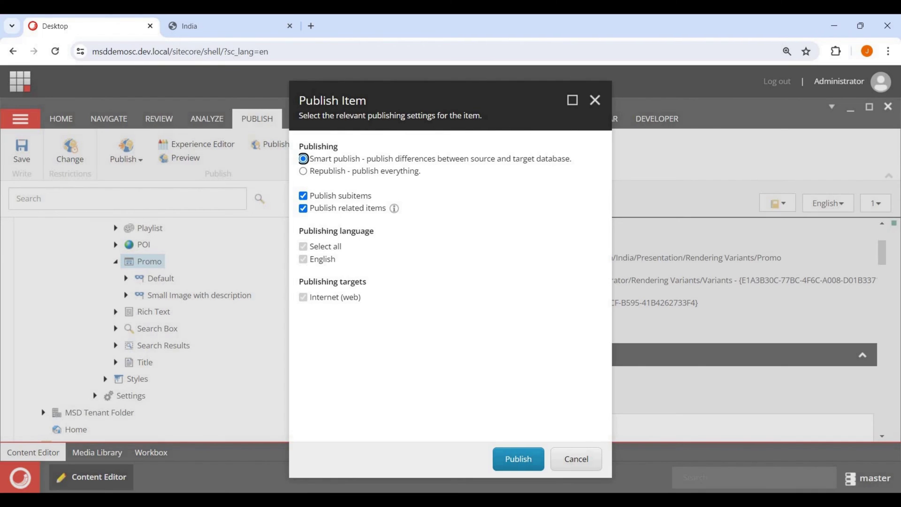
click(519, 458)
key(Return)
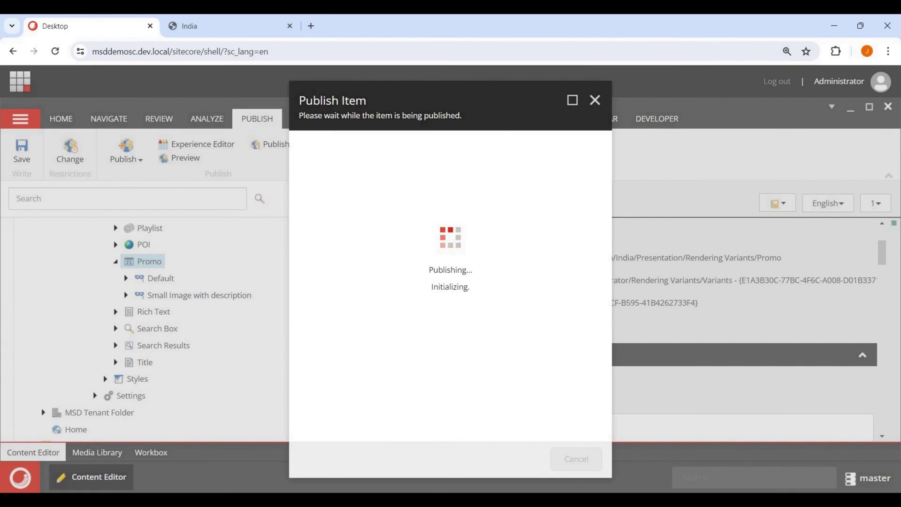
click(576, 458)
- Expand the "Small Image with description" variant down through Promo Text and Promo Body to examine its structure
click(198, 295)
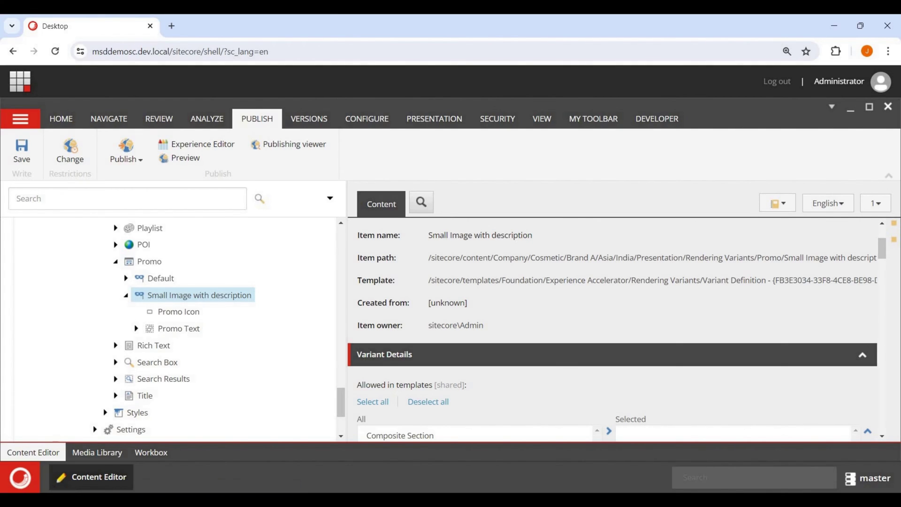
click(136, 328)
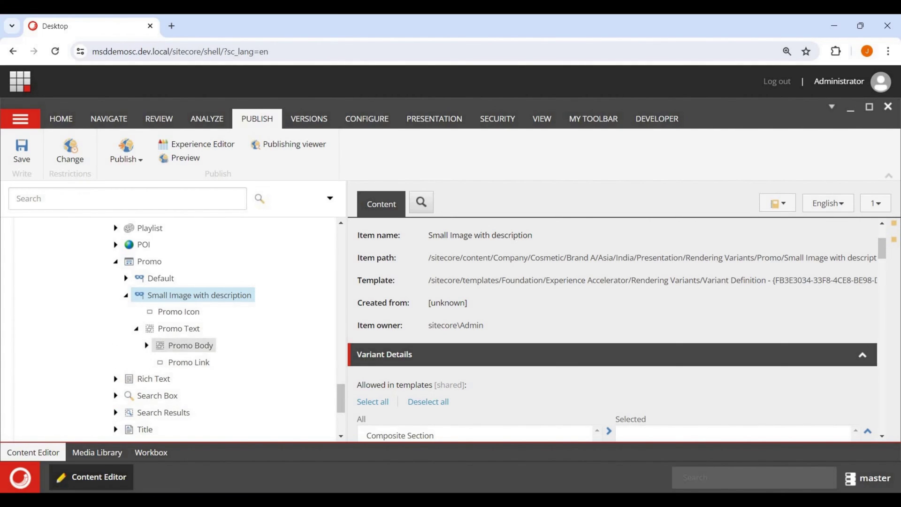
click(146, 345)
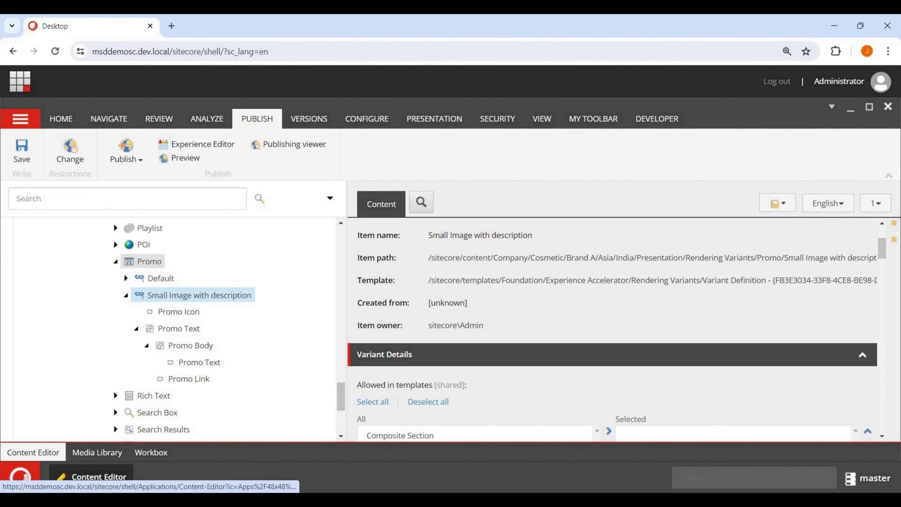
- Open the India site's Home page in Experience Editor
click(150, 261)
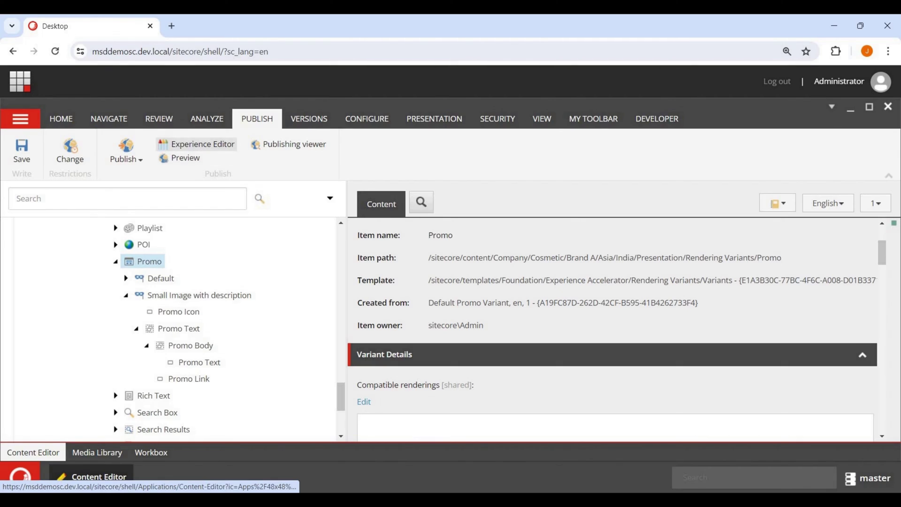
click(200, 144)
click(576, 338)
scroll(155, 282, up, 18)
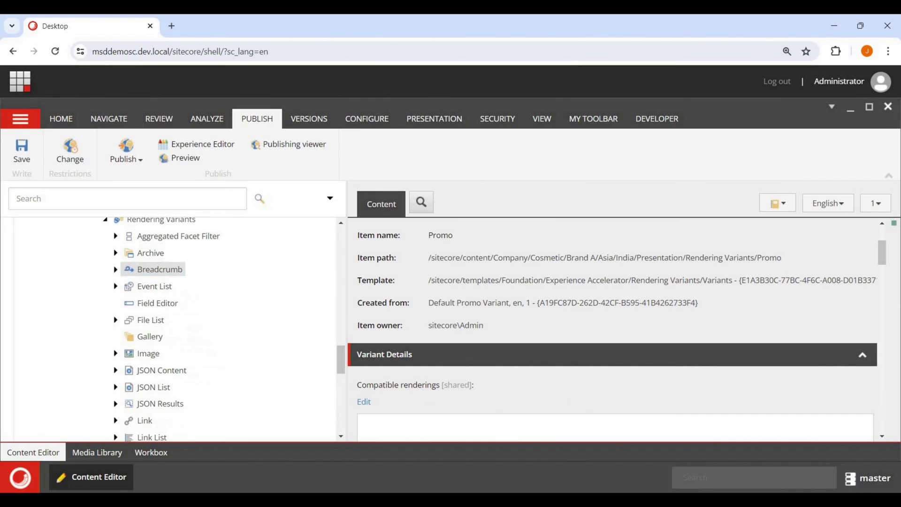
scroll(122, 335, up, 5)
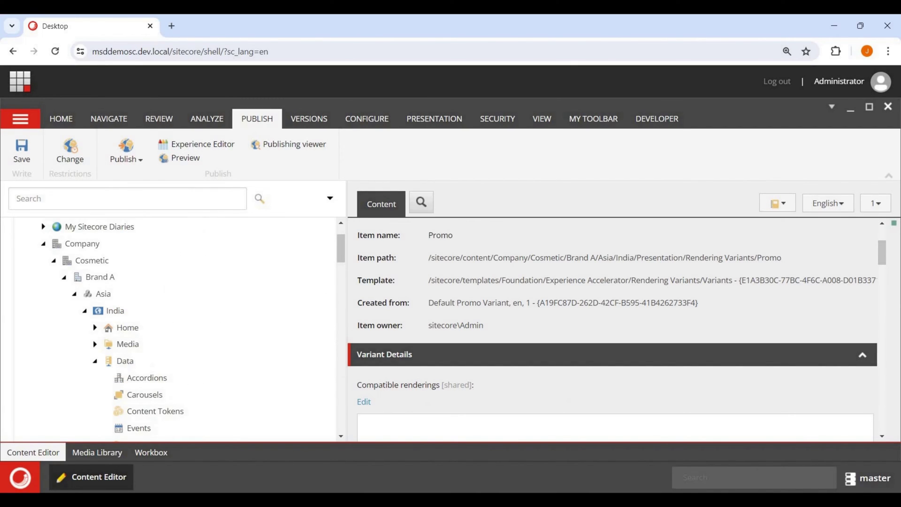
click(125, 327)
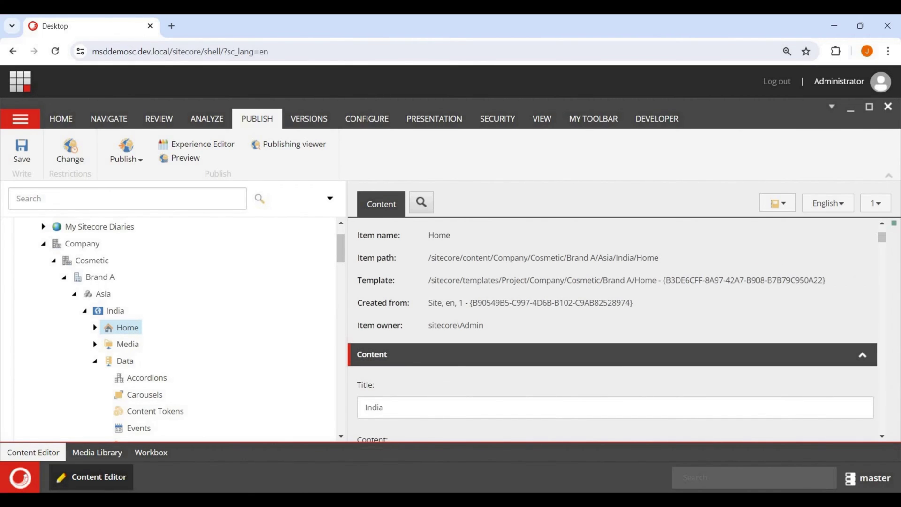
click(203, 144)
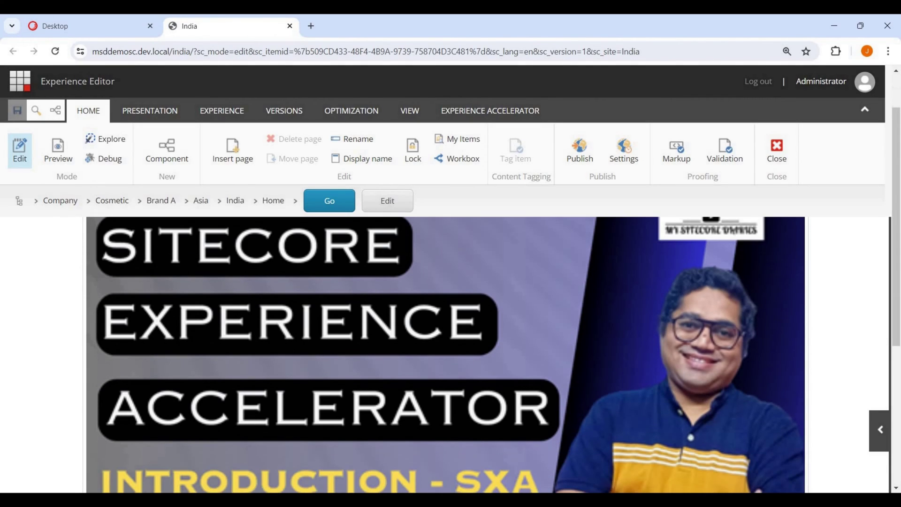
- Set the Promo component's variant on the Home page to "Small Image with description" and save the page
click(446, 354)
scroll(445, 354, down, 5)
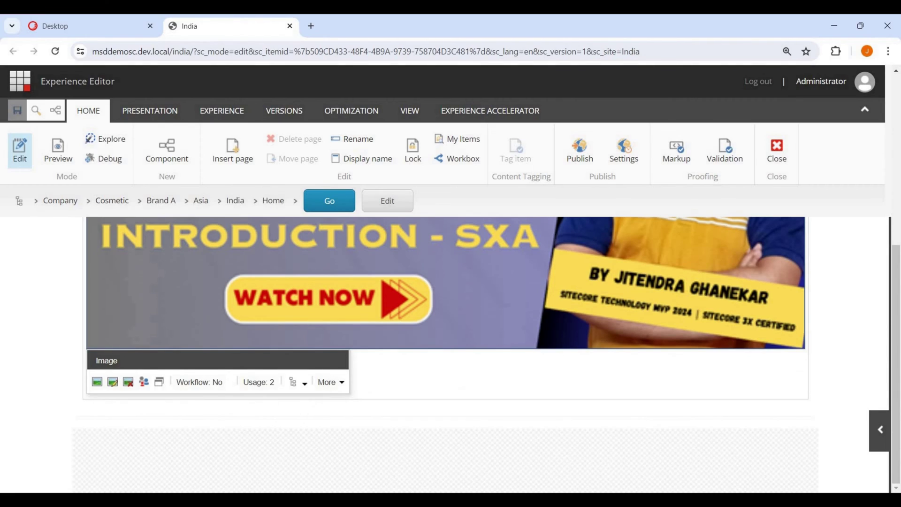
click(297, 381)
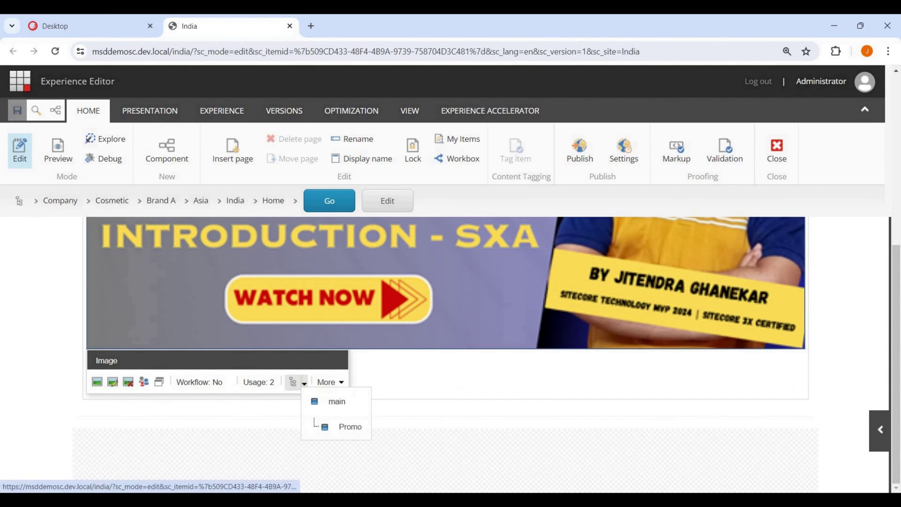
click(336, 426)
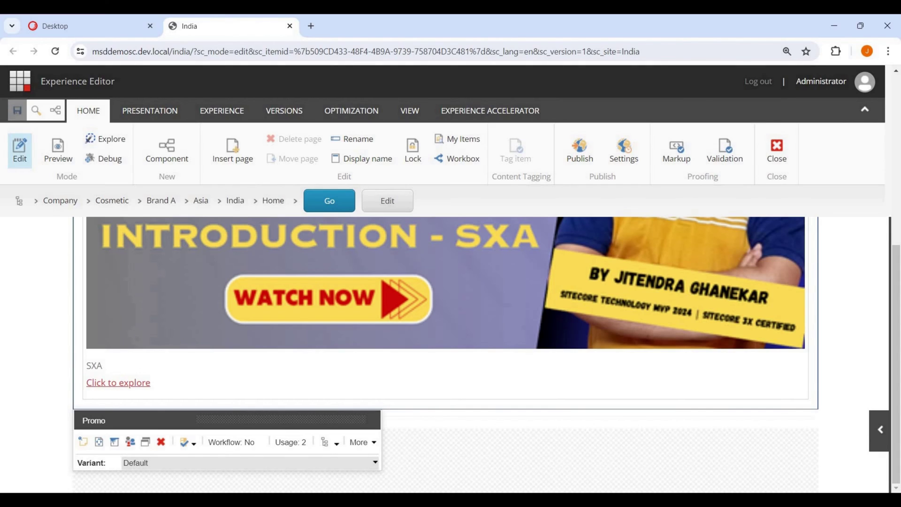
click(249, 463)
scroll(245, 475, down, 1)
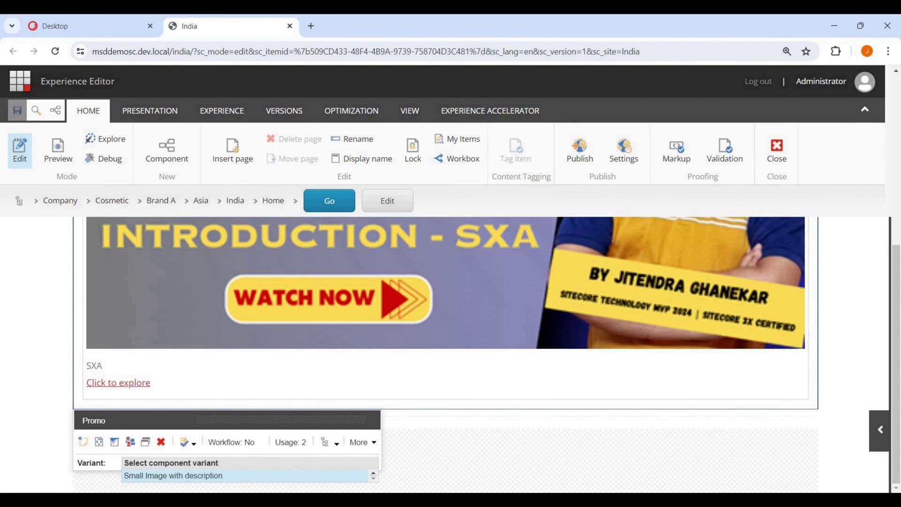
click(245, 475)
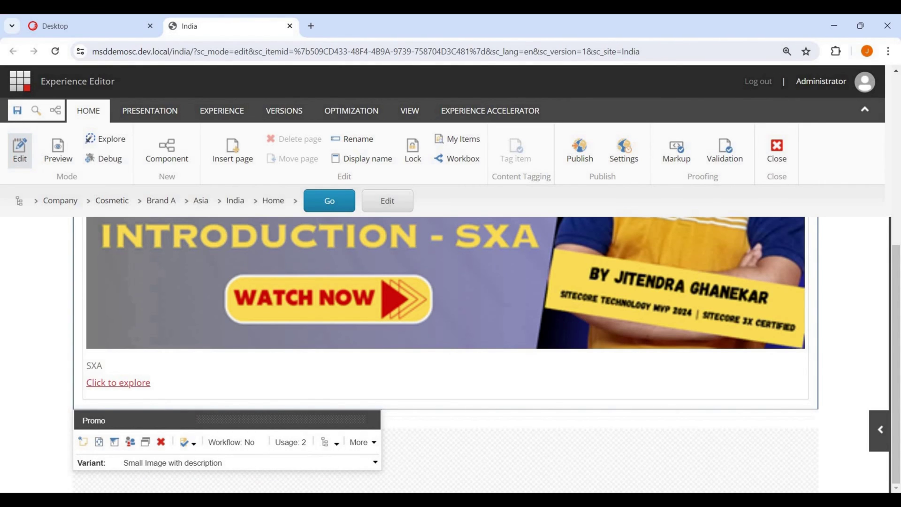
click(17, 110)
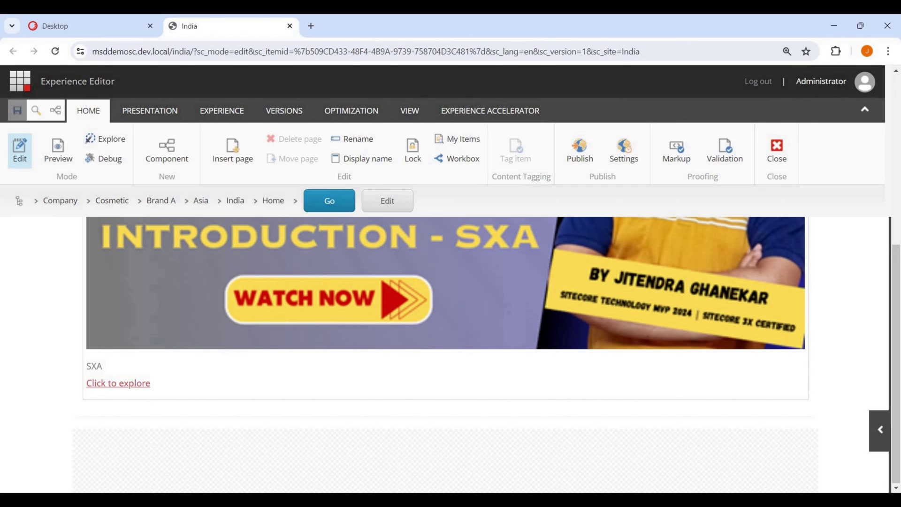
- Smart-publish the India Home page with its subitems and related items
click(580, 150)
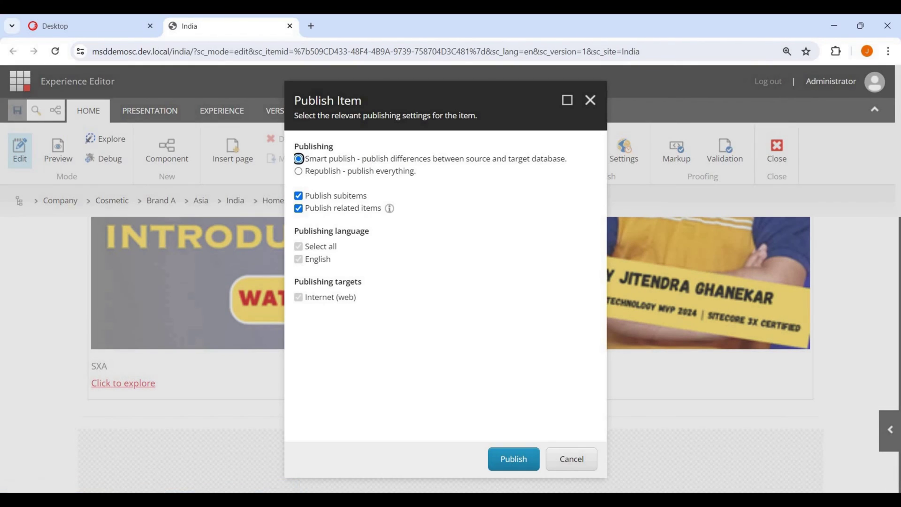
click(514, 459)
key(Return)
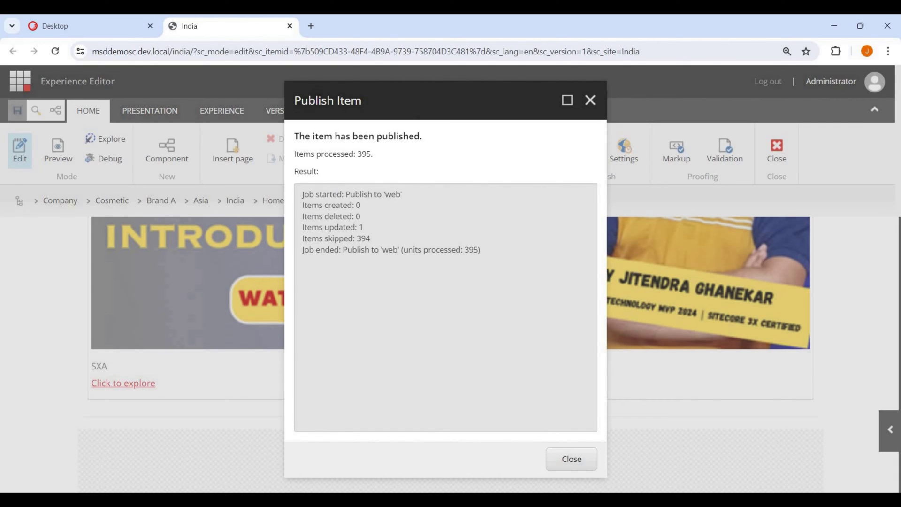
click(571, 458)
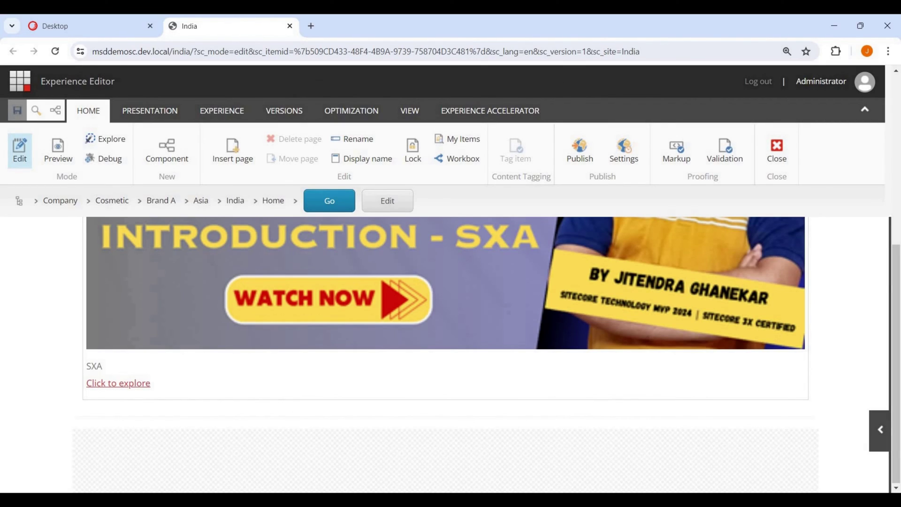
- Reload the published India page in the Incognito browser window and examine how the Promo component renders
click(698, 423)
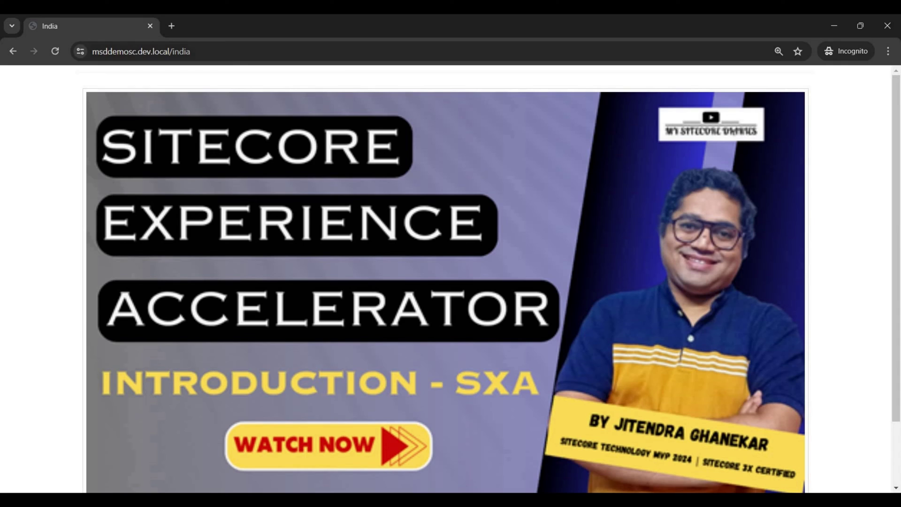
key(ctrl+l)
key(Return)
scroll(446, 280, down, 2)
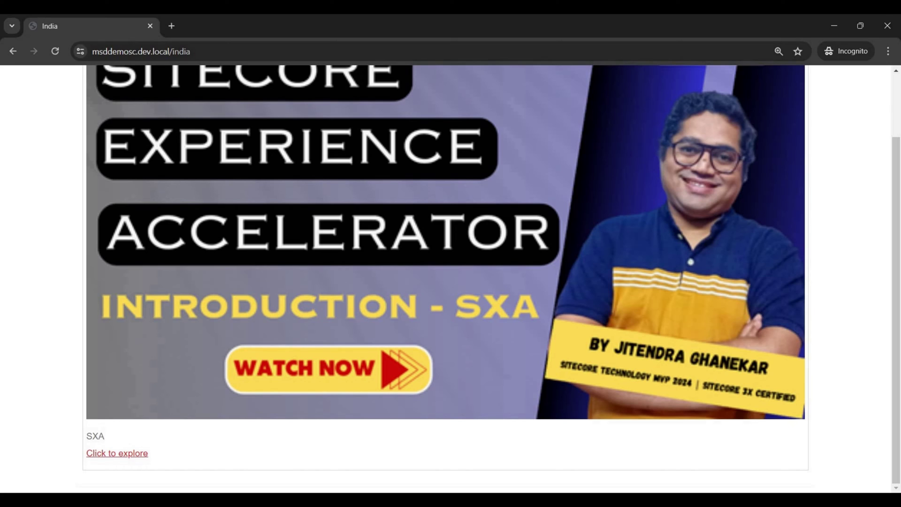
scroll(446, 280, up, 2)
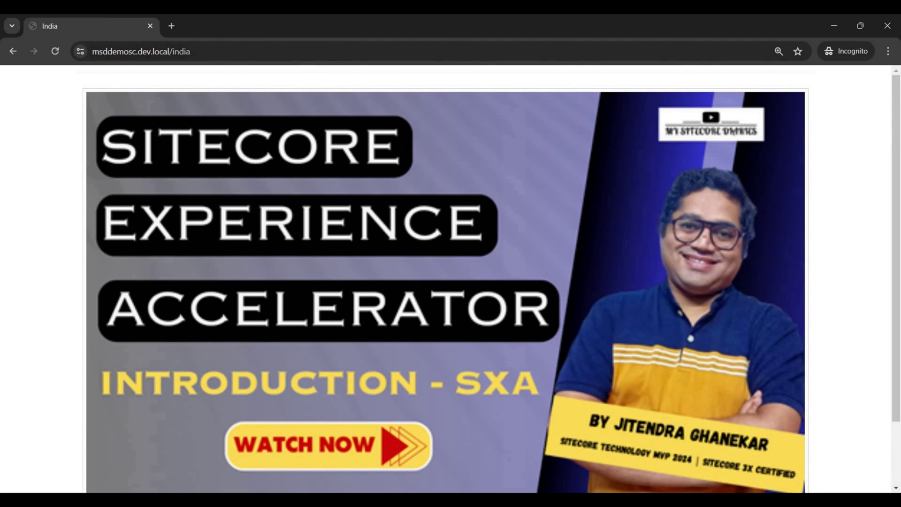
- Return to the Content Editor and open the Promo Icon item under the Promo variant "Small Image with description"
mouse_move(609, 500)
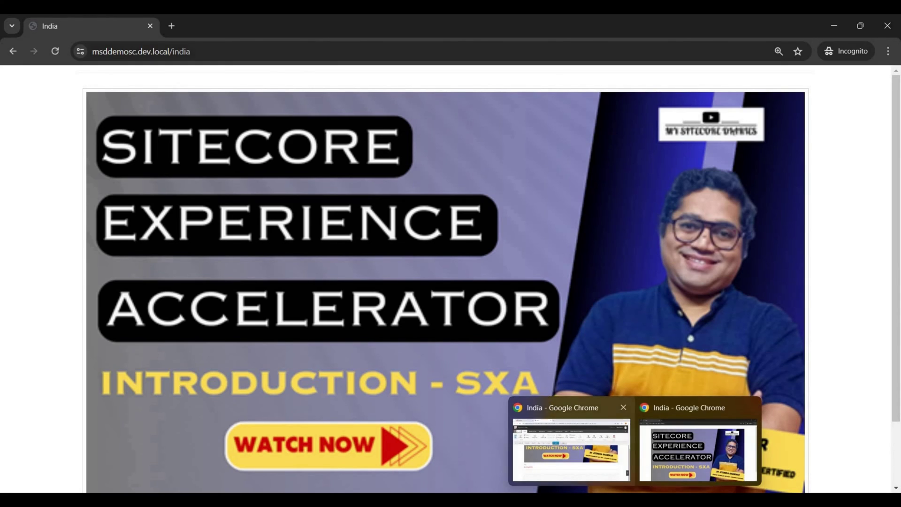
click(572, 450)
click(92, 26)
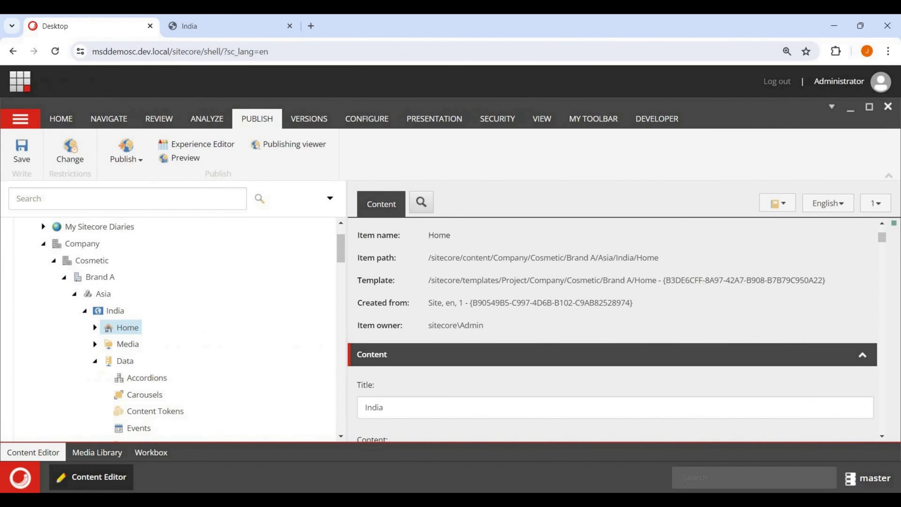
scroll(612, 329, down, 2)
scroll(147, 320, down, 7)
scroll(178, 328, down, 15)
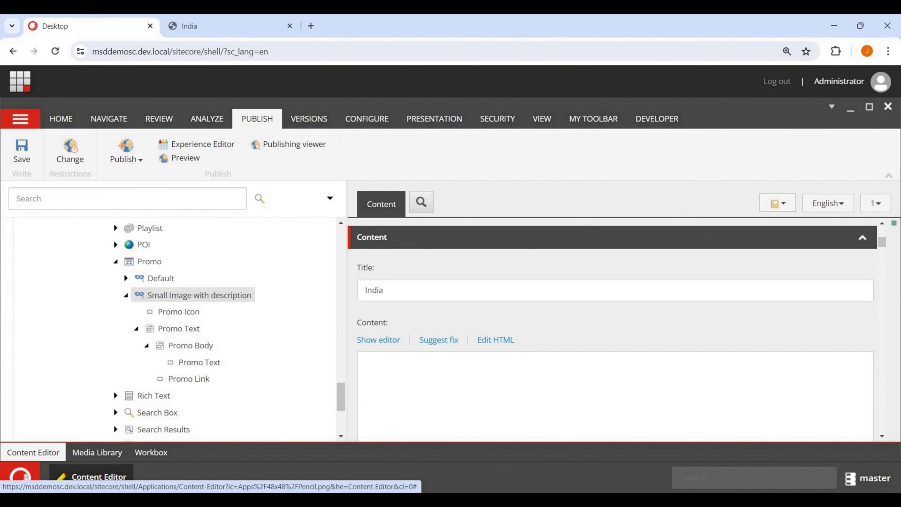
click(179, 311)
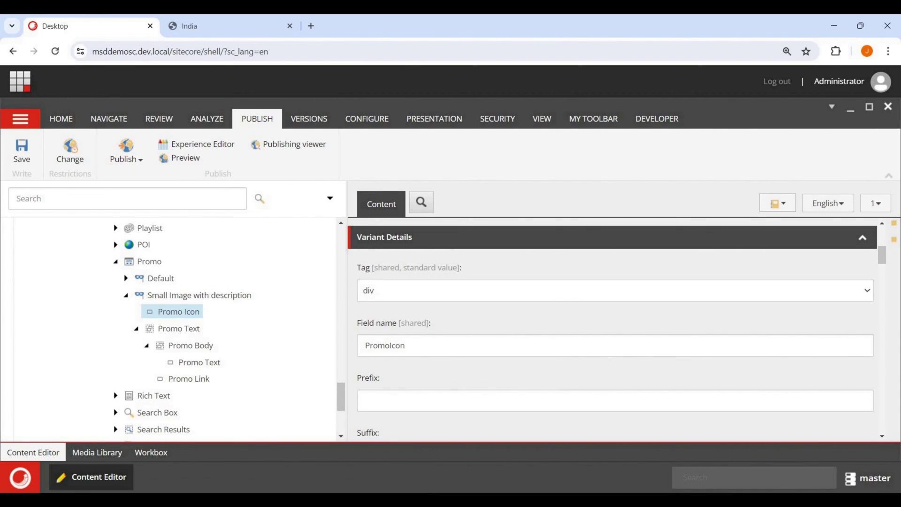
- Set the Promo Icon item's CSS class to "small-Image" and save the item
scroll(615, 328, down, 3)
scroll(615, 329, up, 3)
scroll(615, 328, down, 3)
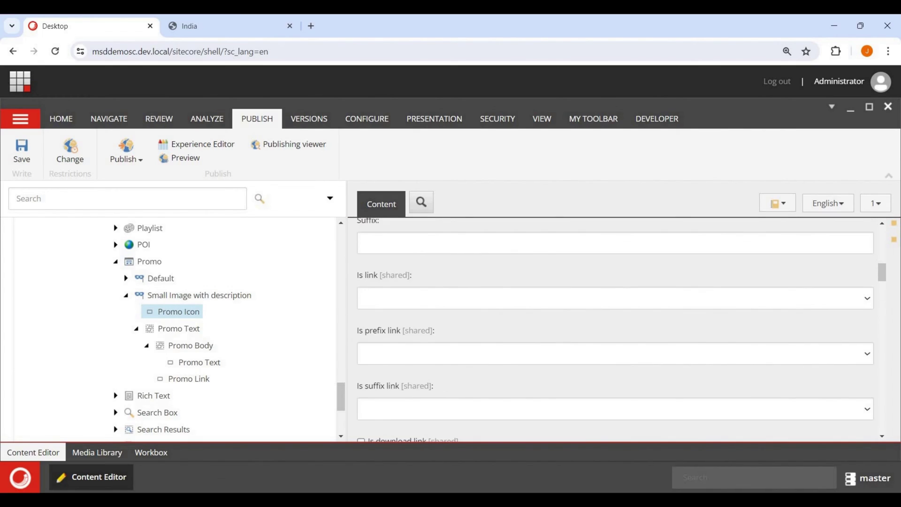
scroll(615, 328, down, 3)
click(365, 358)
text(small)
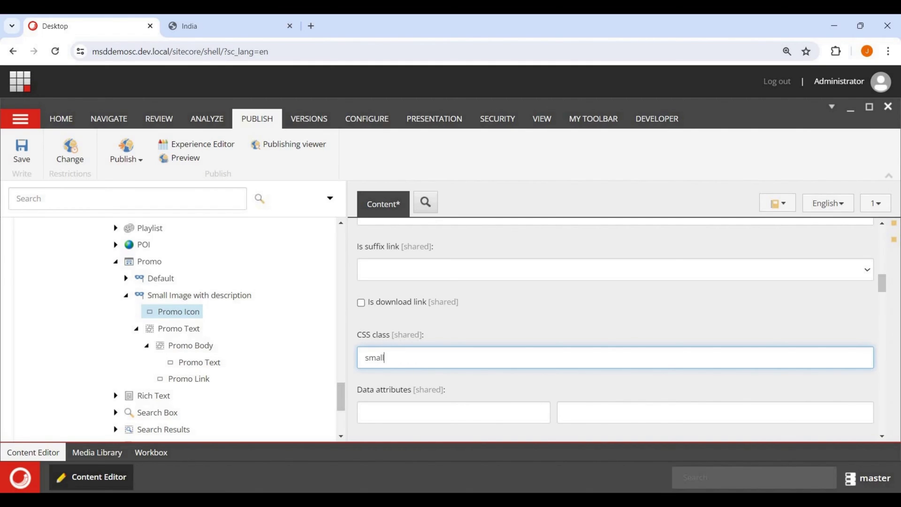
text(-Image)
mouse_move(583, 500)
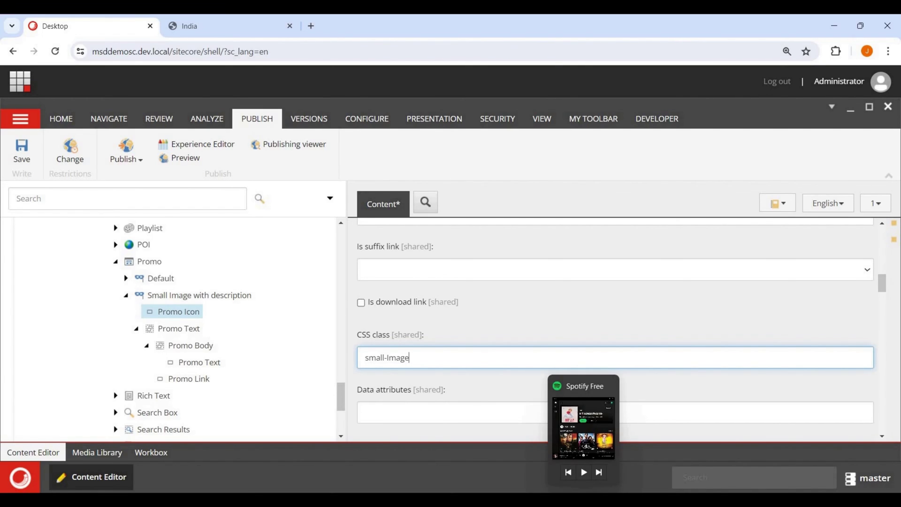
key(ctrl+s)
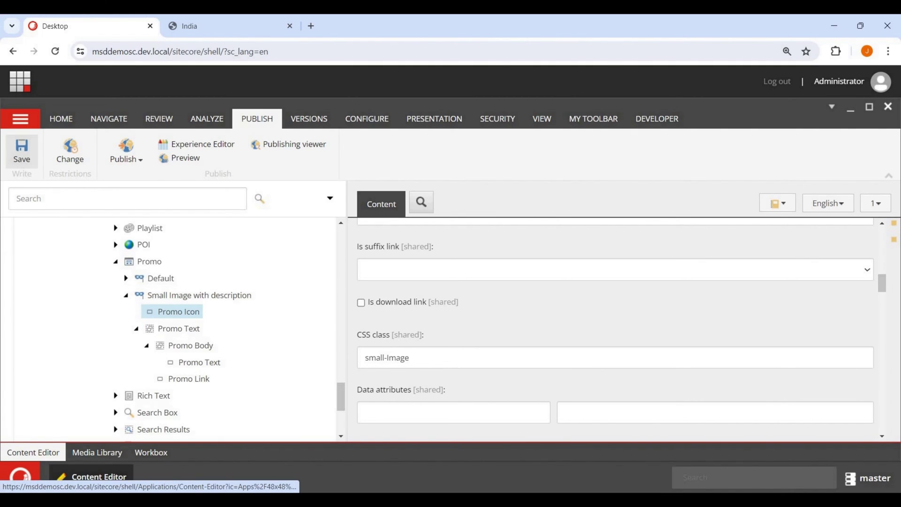
click(21, 151)
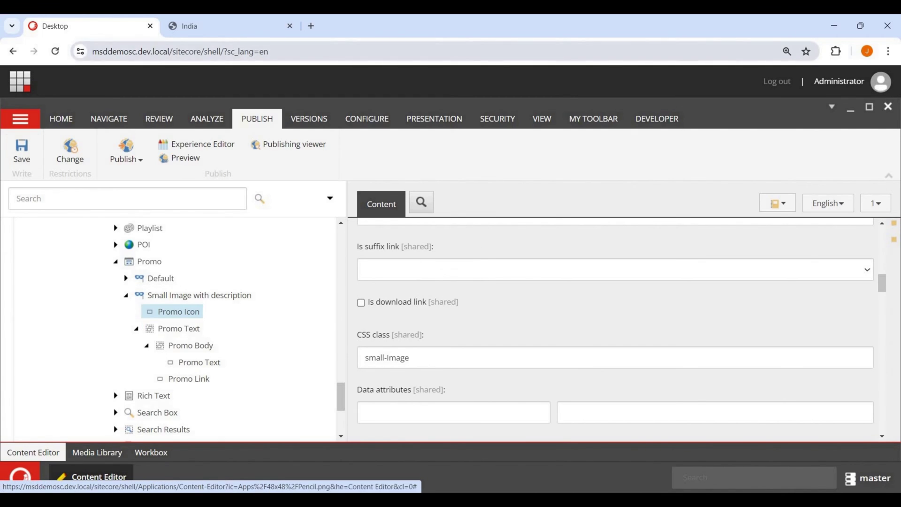
- Reload the India Home page in Experience Editor and smart-publish it with subitems and related items
click(230, 26)
key(ctrl+l)
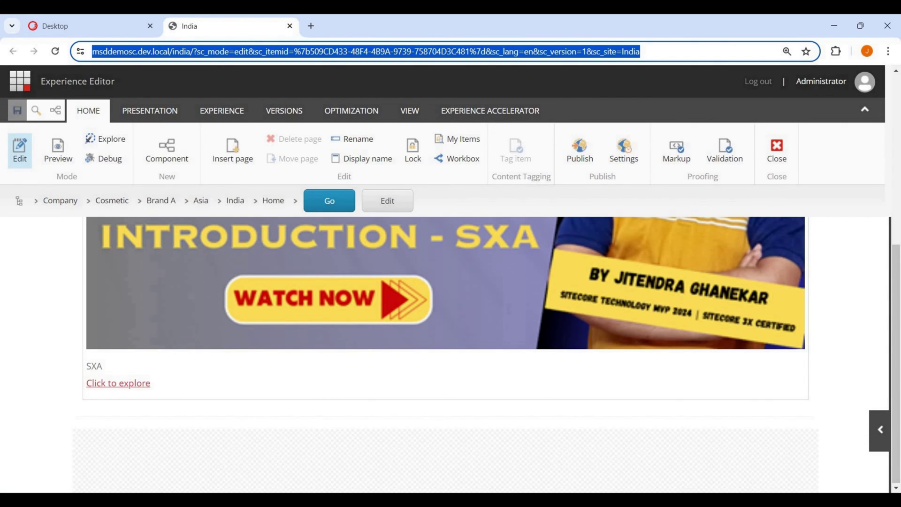
key(Return)
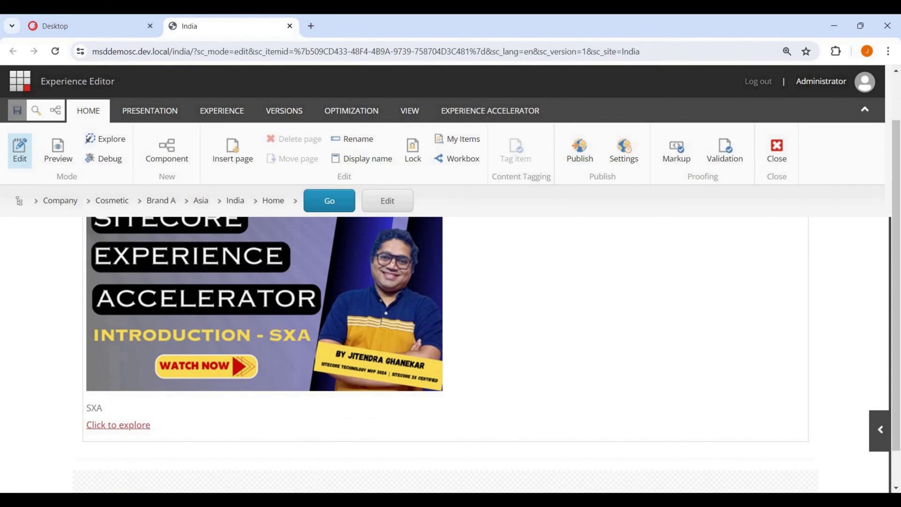
click(580, 149)
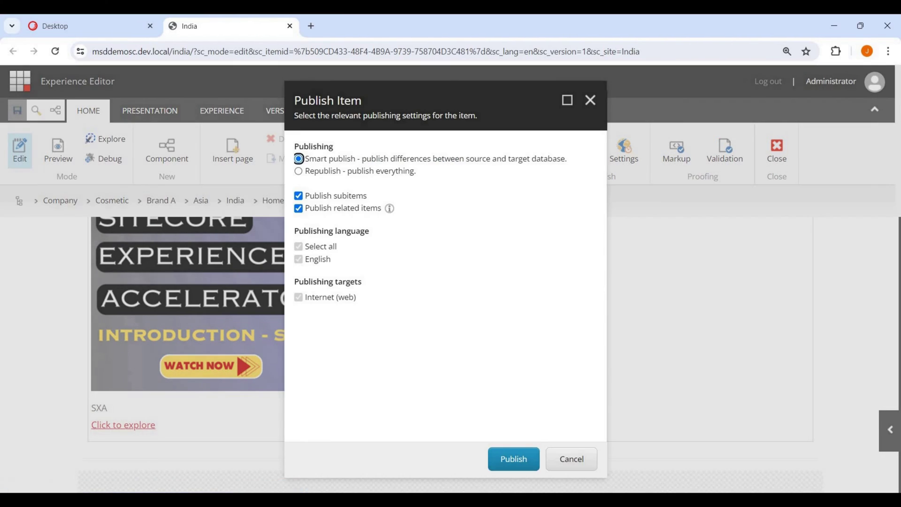
click(514, 459)
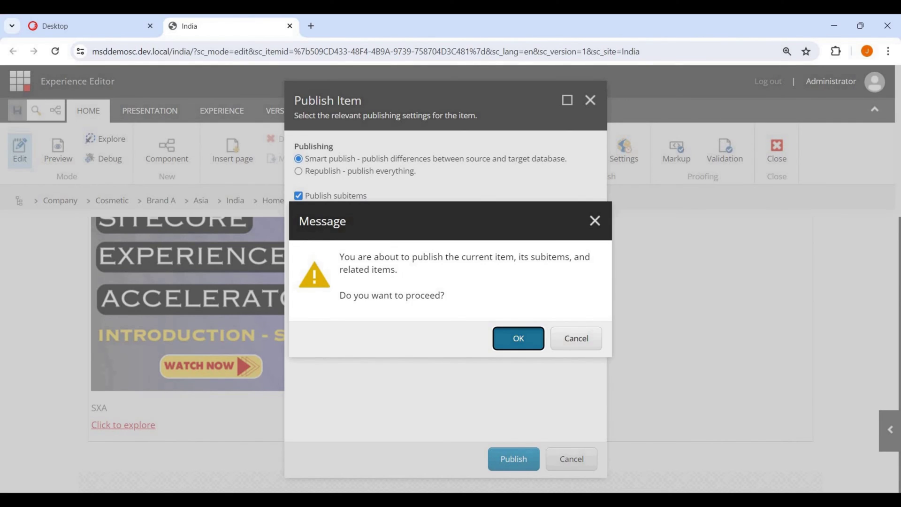
key(Return)
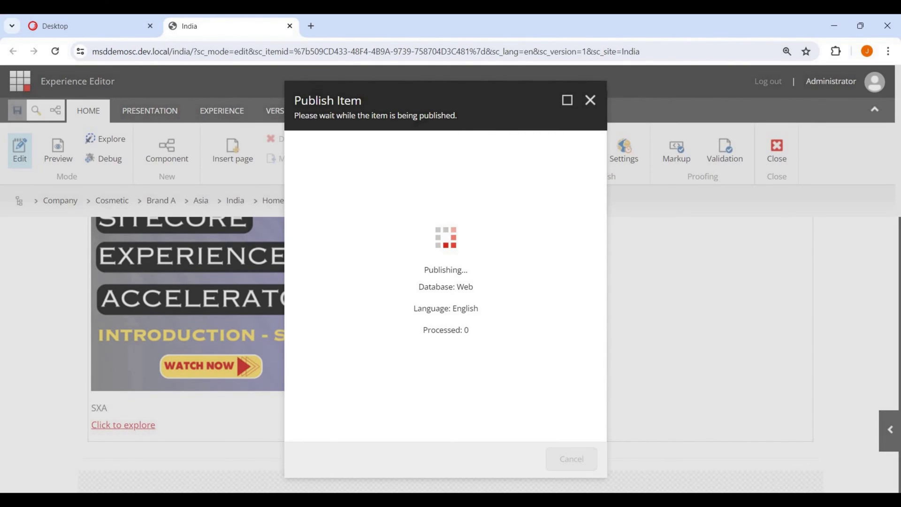
click(572, 459)
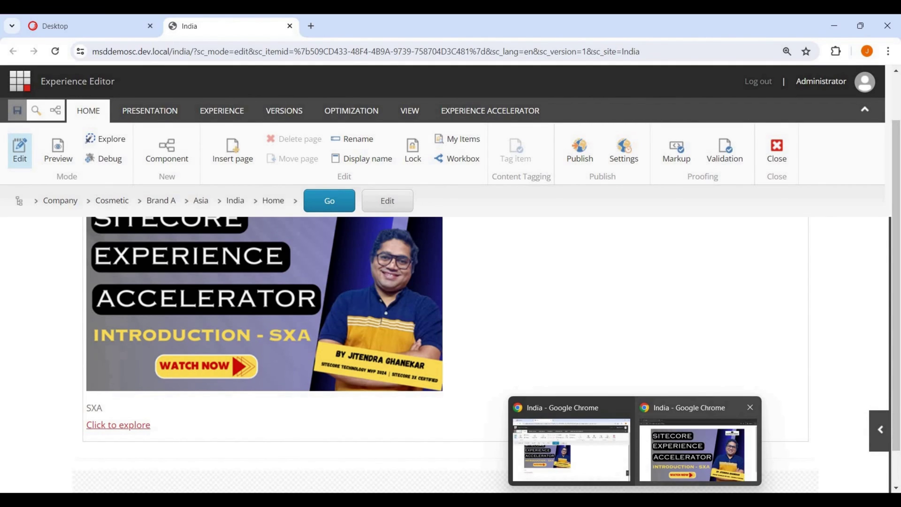
- Reload the published India page in the Incognito window to check the Promo image size
click(696, 443)
key(ctrl+l)
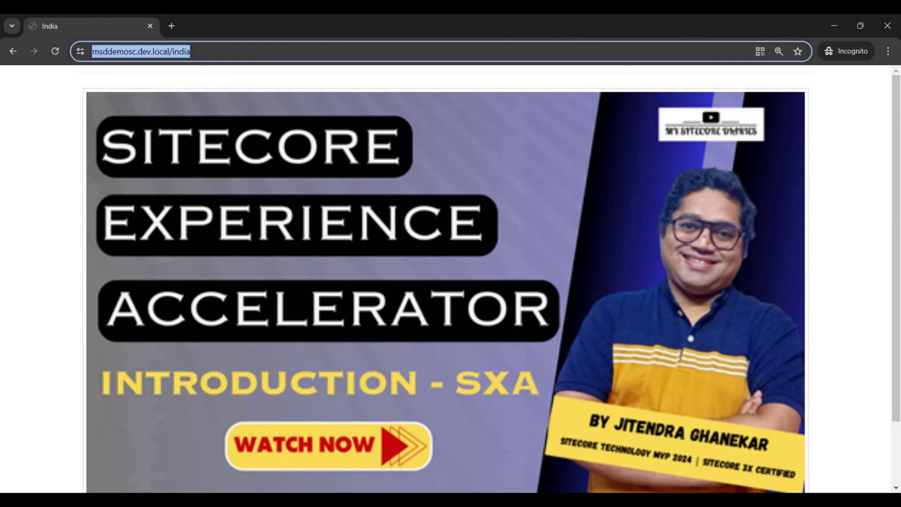
key(Return)
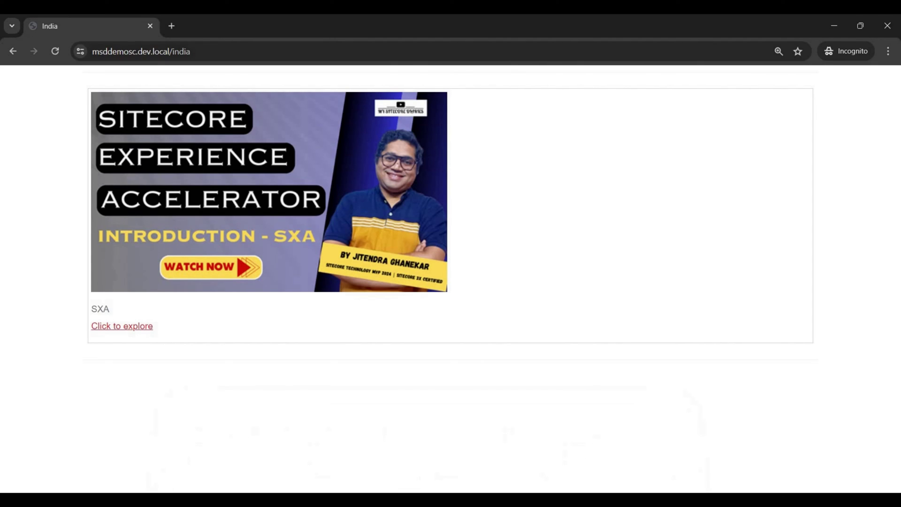
- In Experience Editor, switch the Promo component's variant to Default and back to "Small Image with description" to compare them
click(570, 448)
click(445, 328)
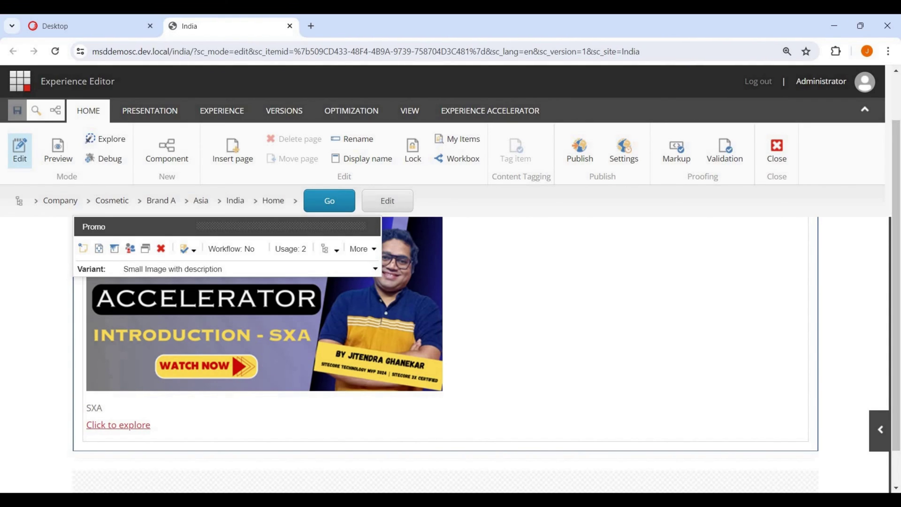
click(172, 269)
click(135, 281)
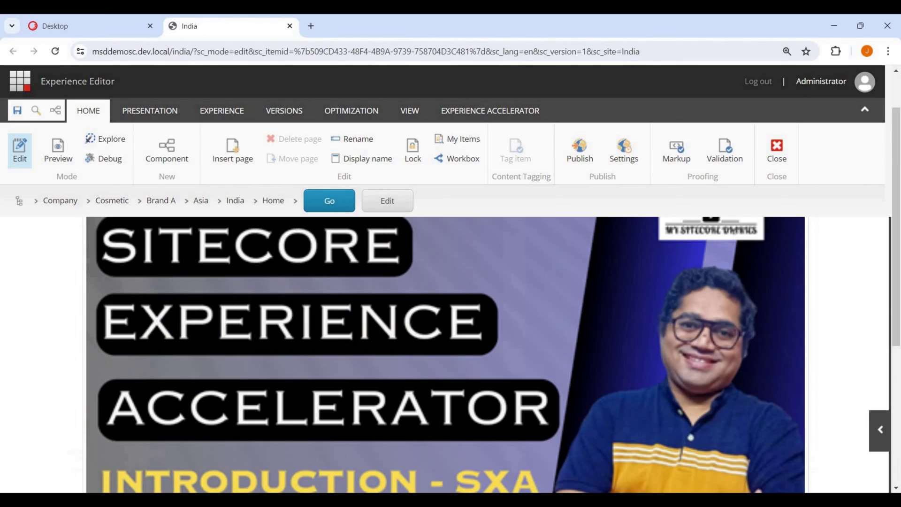
scroll(446, 357, down, 4)
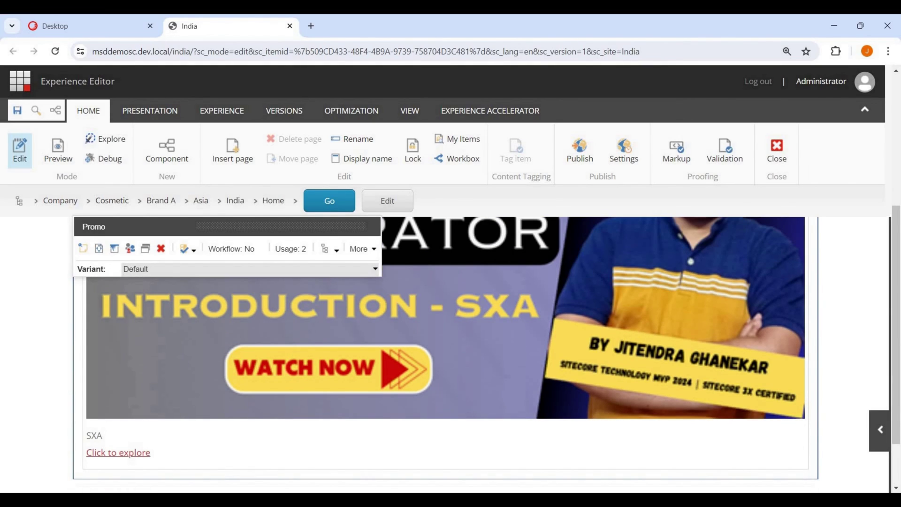
click(173, 269)
click(173, 295)
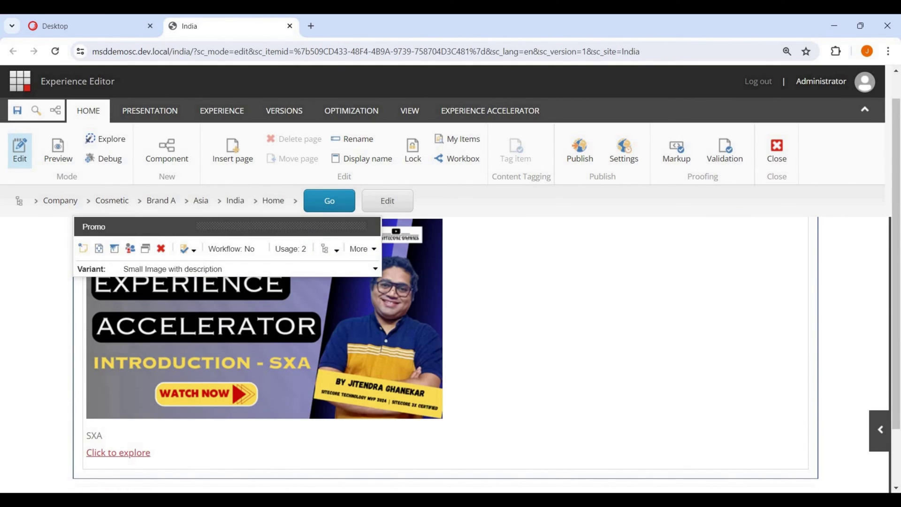
- In the Content Editor, insert a field item named "Promo Description" under Promo Body of the "Small Image with description" variant
click(89, 25)
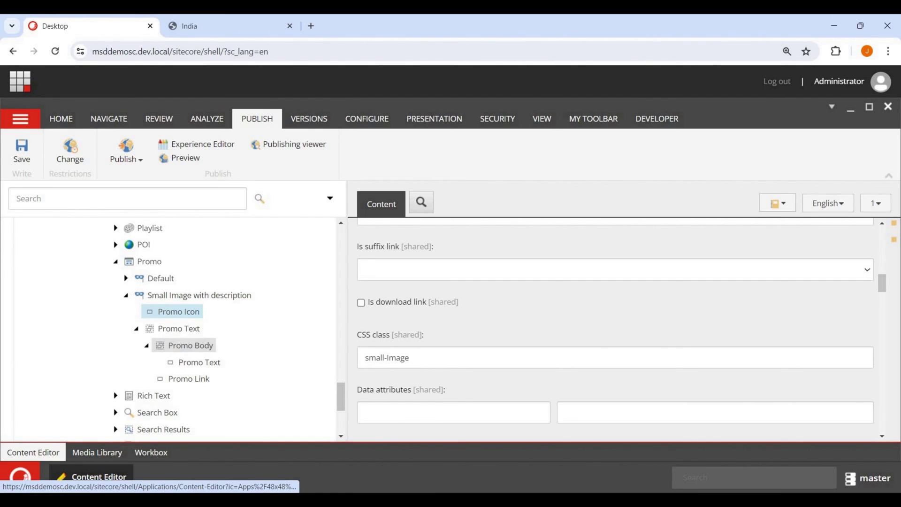
click(190, 345)
right_click(200, 345)
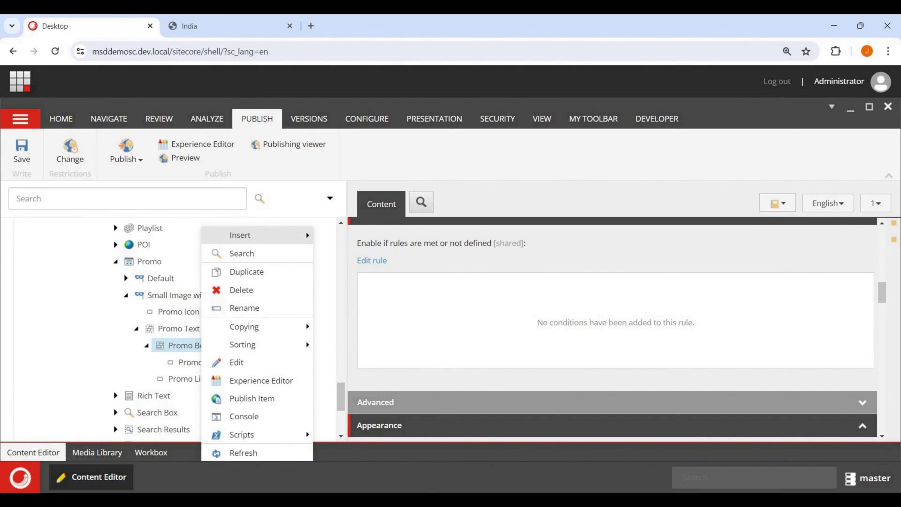
mouse_move(244, 235)
click(347, 183)
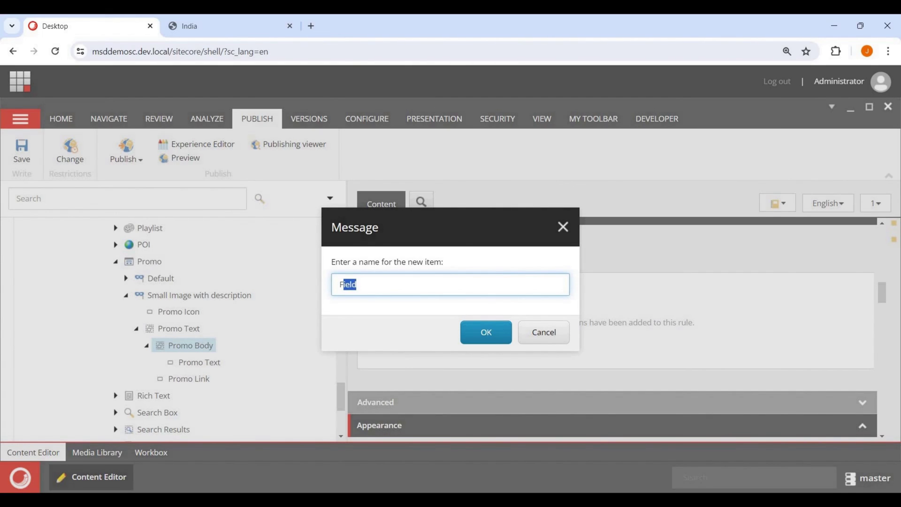
text(Promo Description)
click(486, 332)
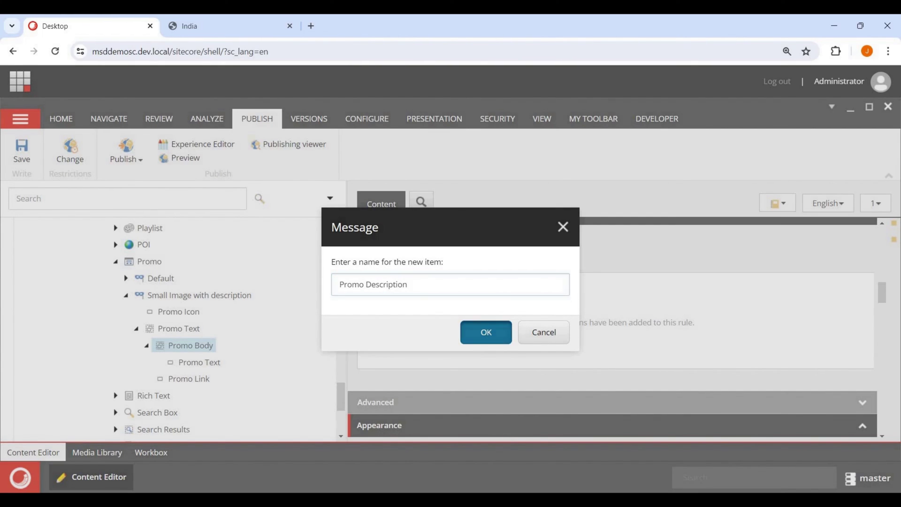
key(Return)
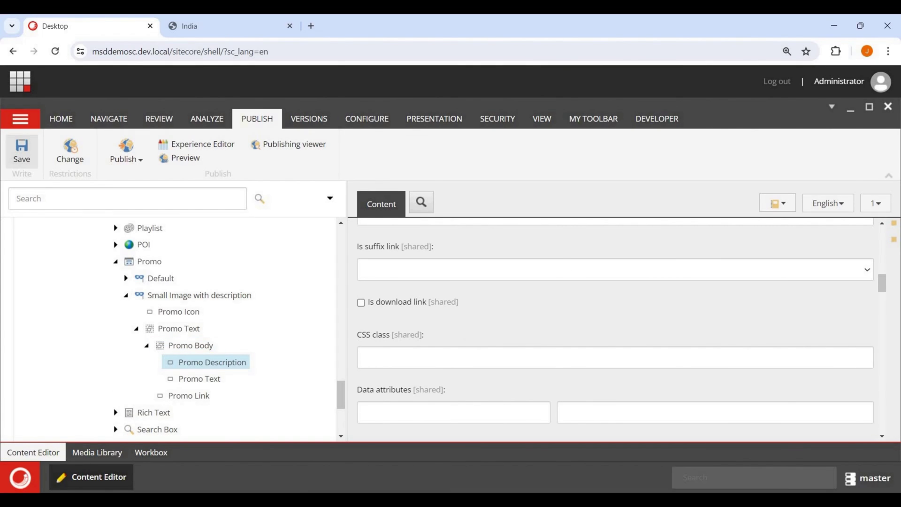
- Review the Field name of the Promo Description variant field, and open the template of the Promo data item under Promos
scroll(615, 329, up, 5)
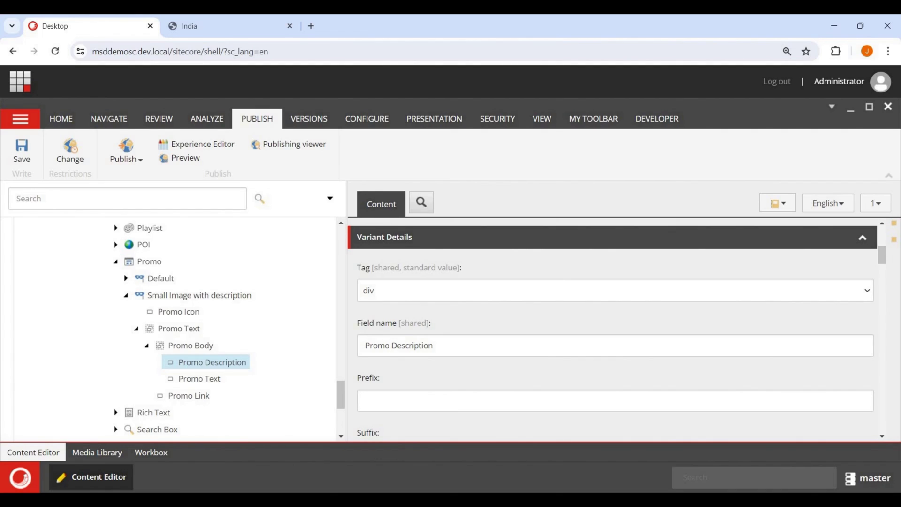
drag(435, 346, 365, 345)
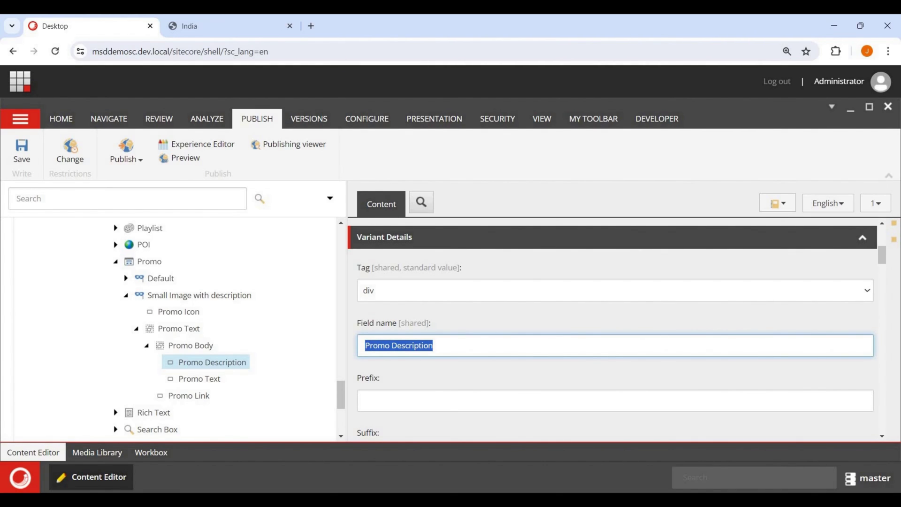
scroll(174, 329, up, 10)
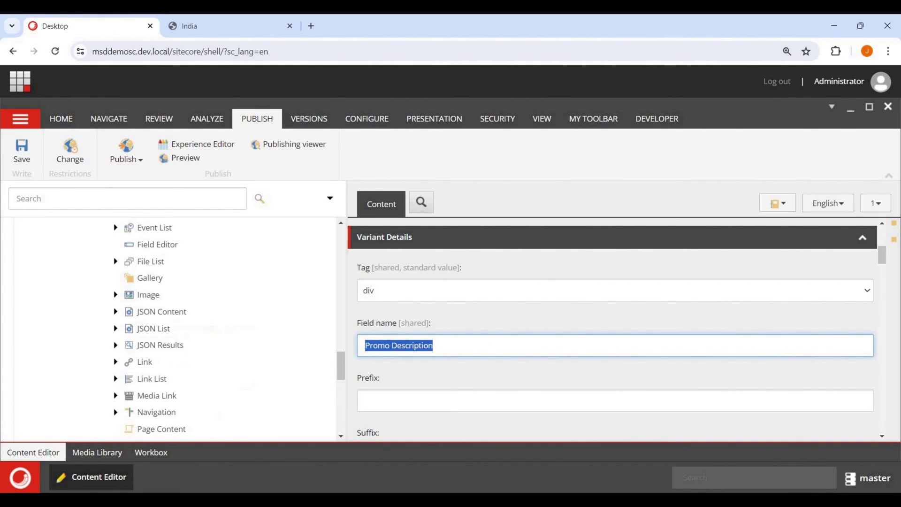
scroll(174, 329, down, 3)
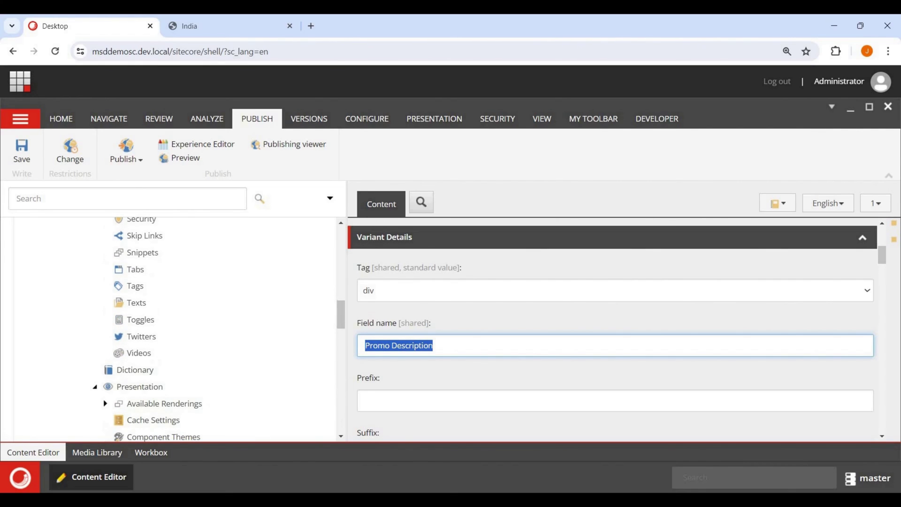
scroll(173, 329, up, 5)
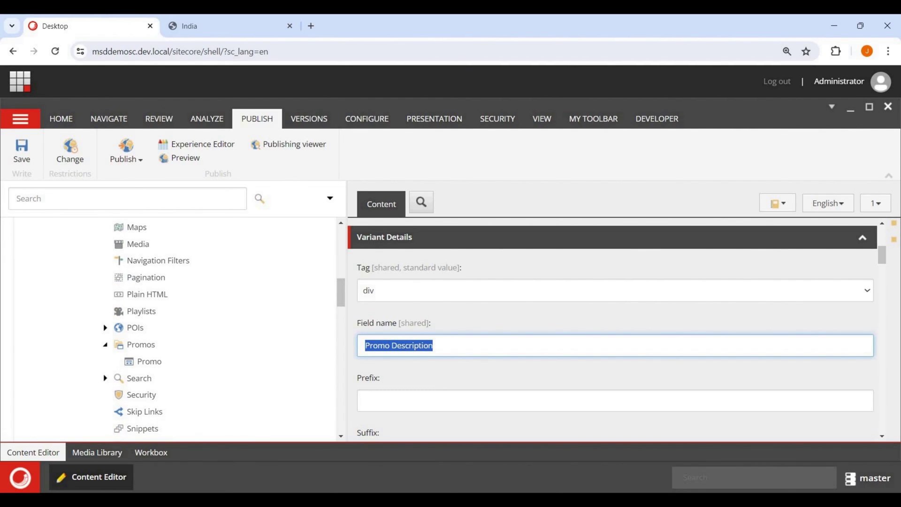
click(149, 361)
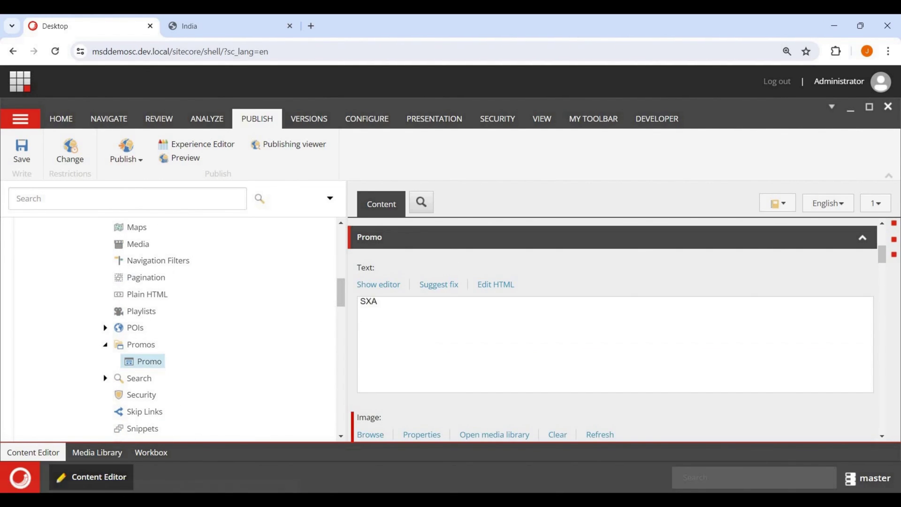
click(562, 397)
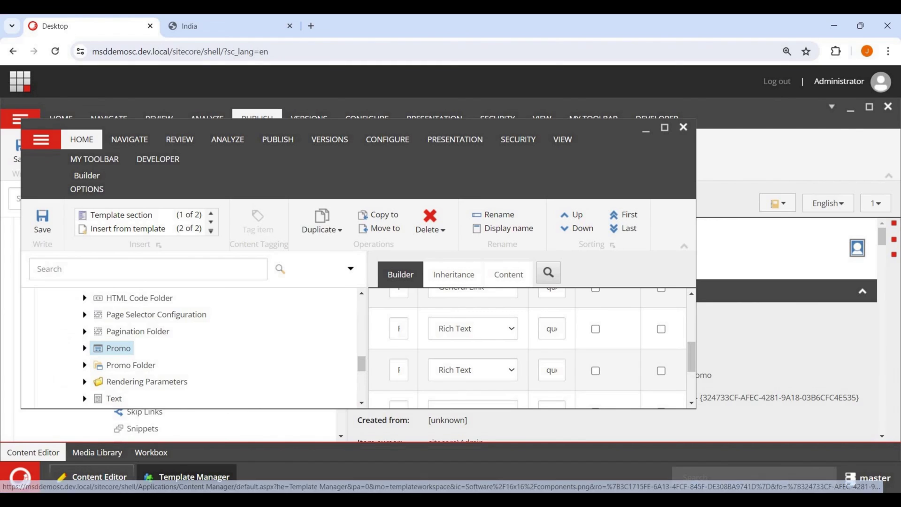
- Copy the rich text field name PromoText2 from the maximized Promo template builder and close the Template Manager
click(665, 127)
scroll(619, 339, up, 1)
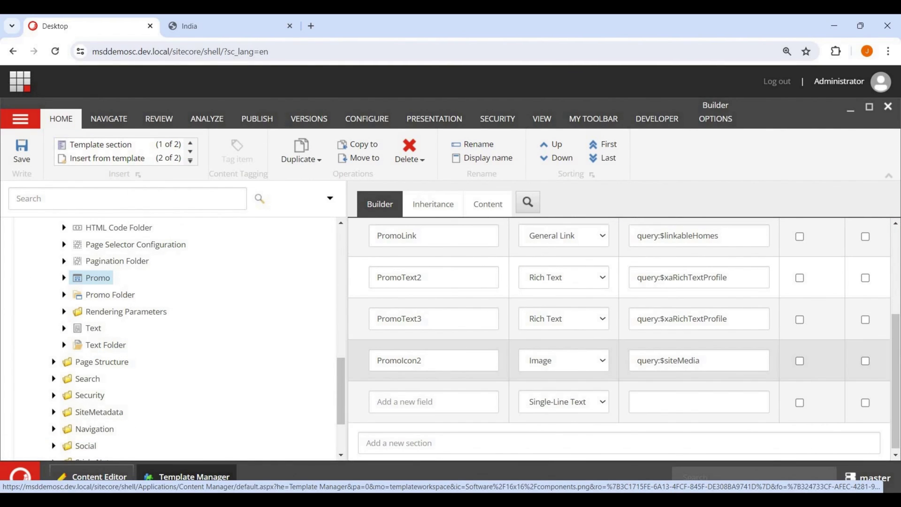
click(421, 332)
key(ctrl+a)
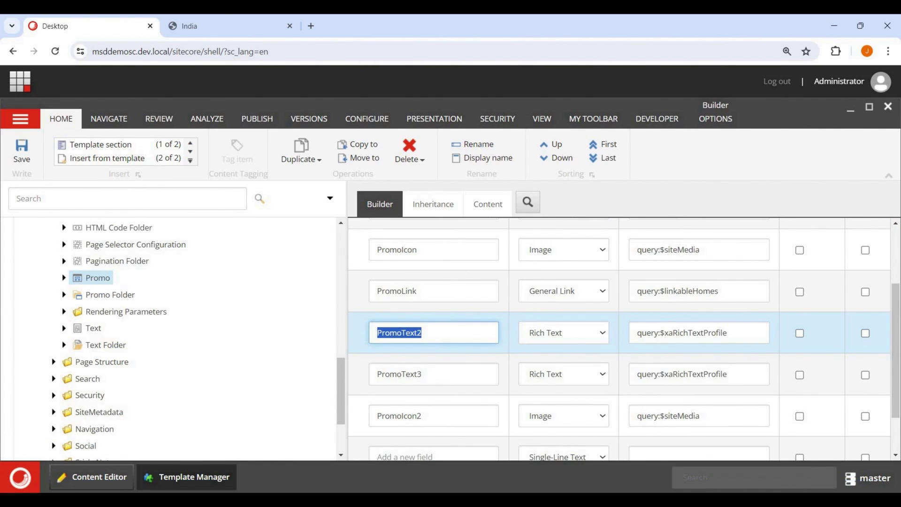
scroll(618, 315, up, 2)
scroll(619, 315, down, 3)
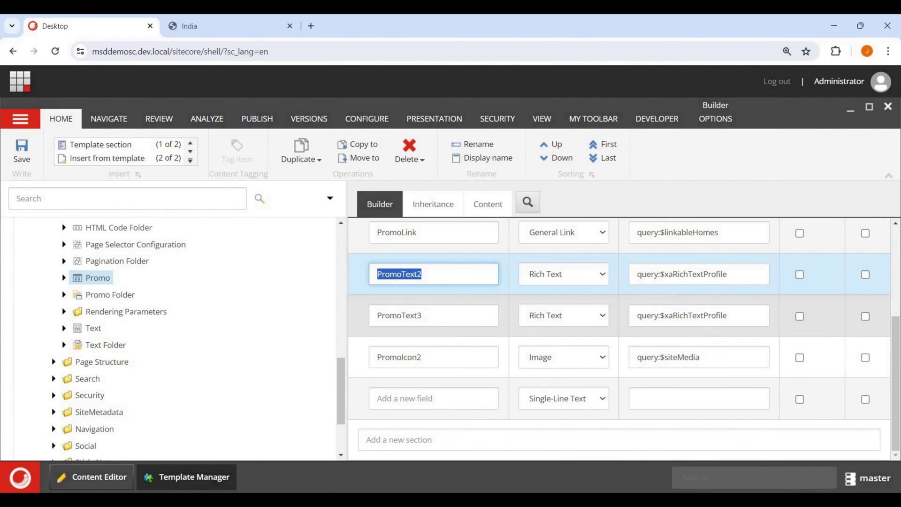
click(887, 107)
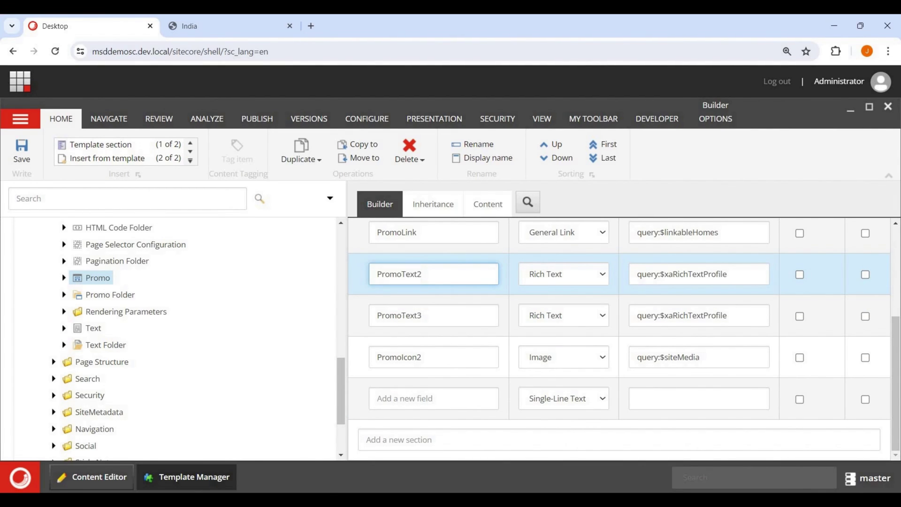
- Set the Field name of the Promo Description variant field to PromoText2, keep its div tag, and save the item
scroll(168, 328, down, 6)
scroll(173, 329, down, 8)
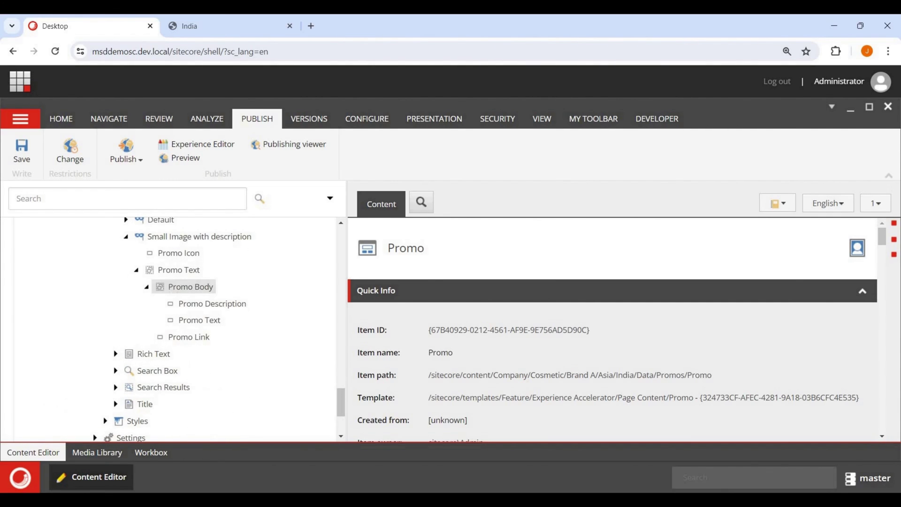
click(212, 303)
drag(433, 346, 364, 345)
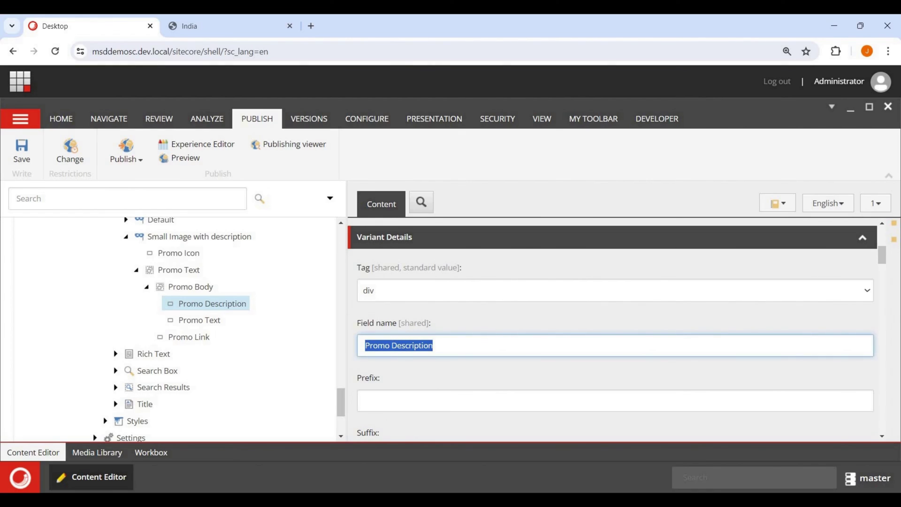
text(PromoText2)
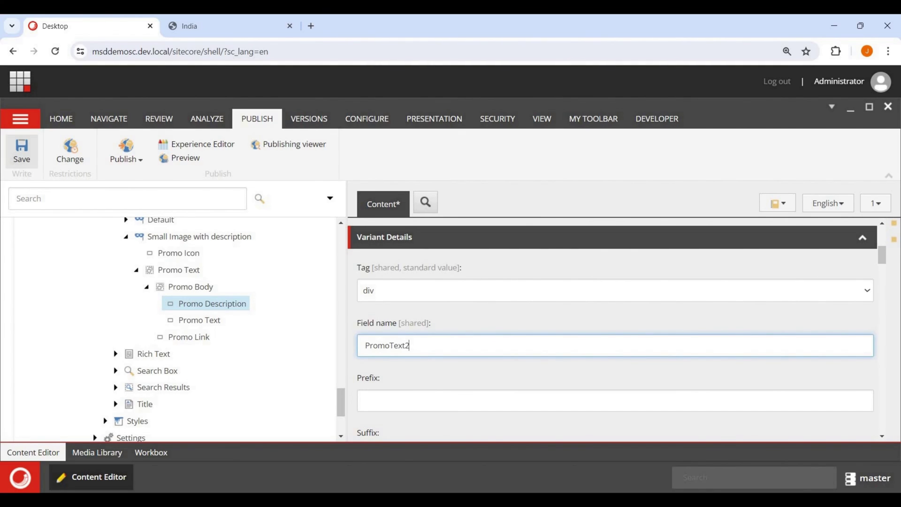
click(21, 150)
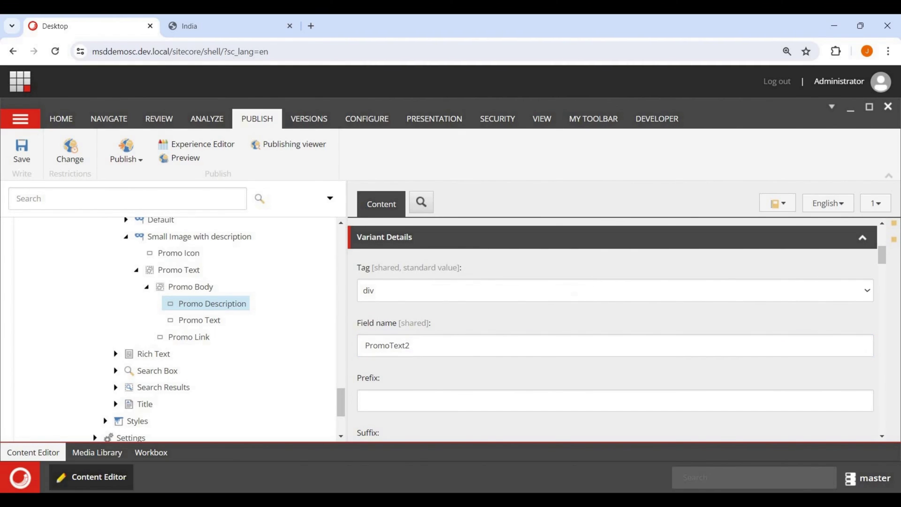
click(614, 290)
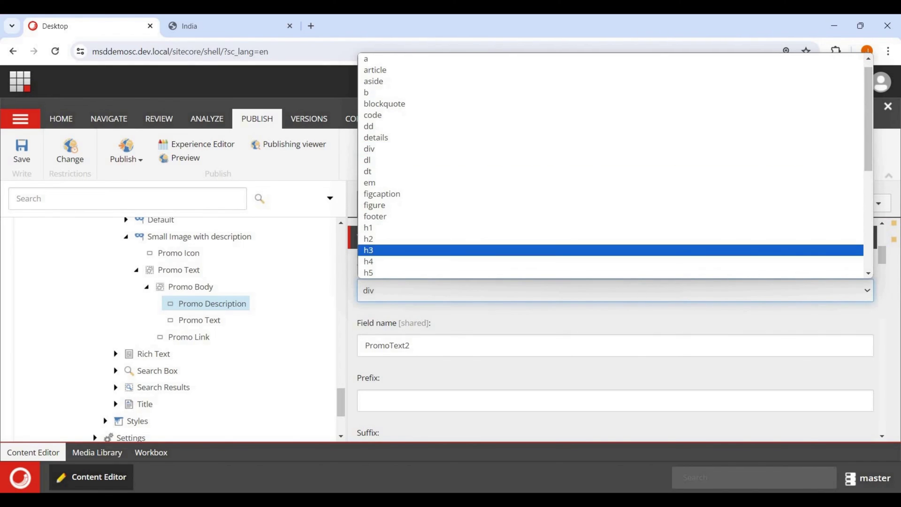
key(Escape)
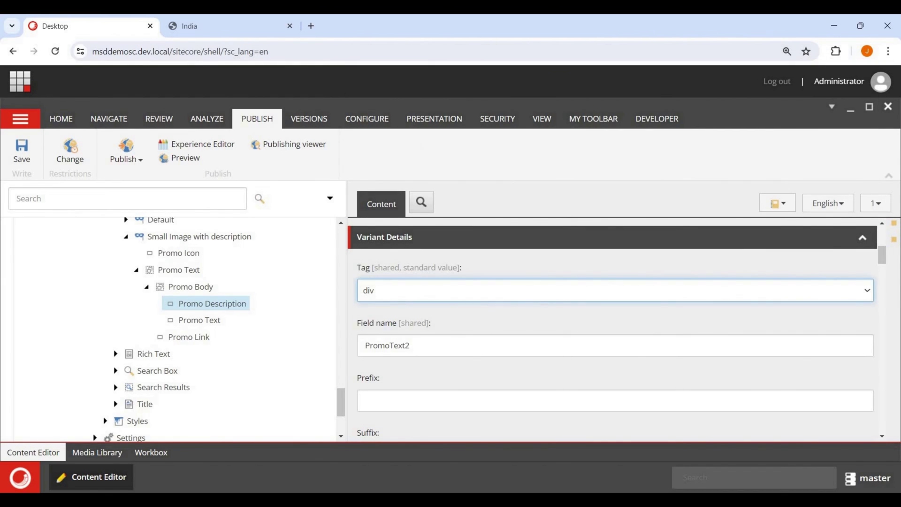
click(21, 150)
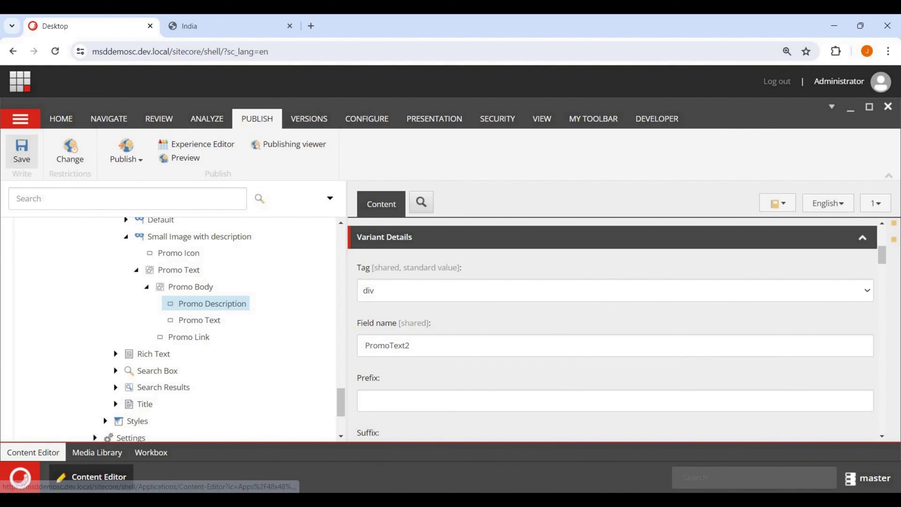
click(22, 151)
- Reload the India page in Experience Editor, discarding unsaved changes, to check the Promo description
click(225, 26)
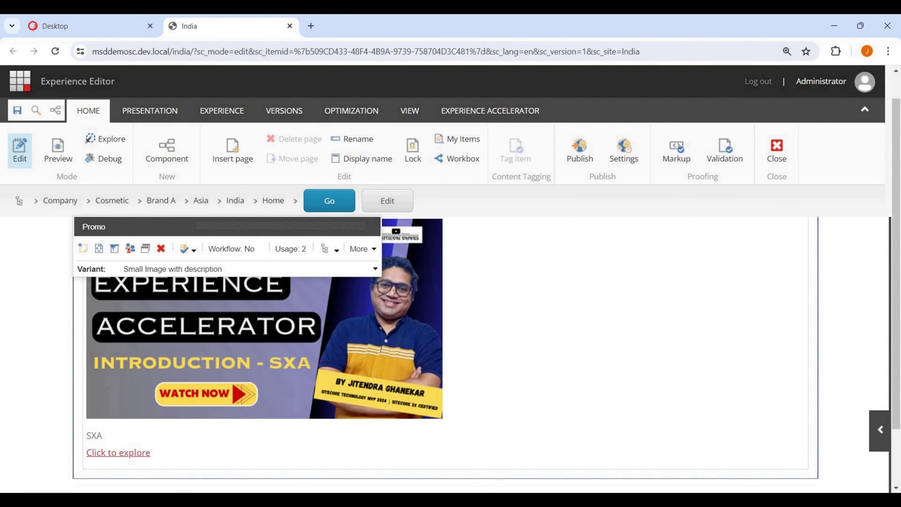
key(ctrl+l)
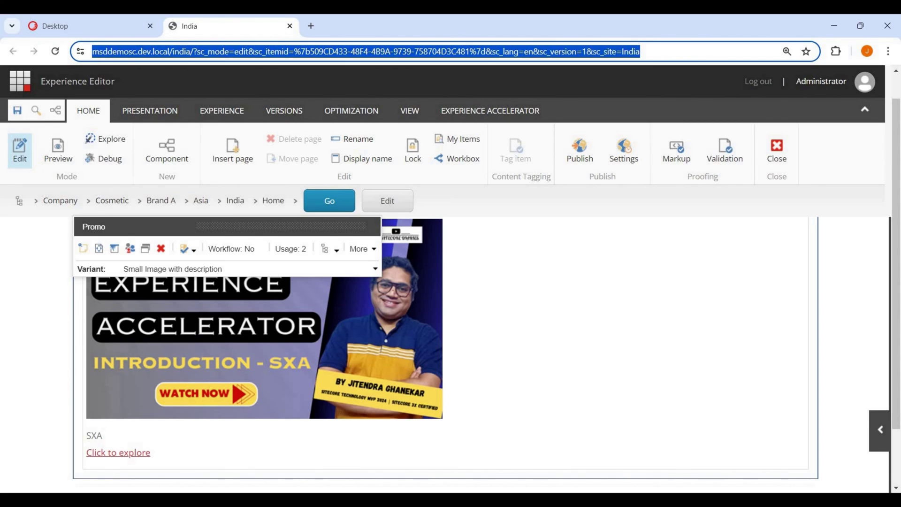
key(Return)
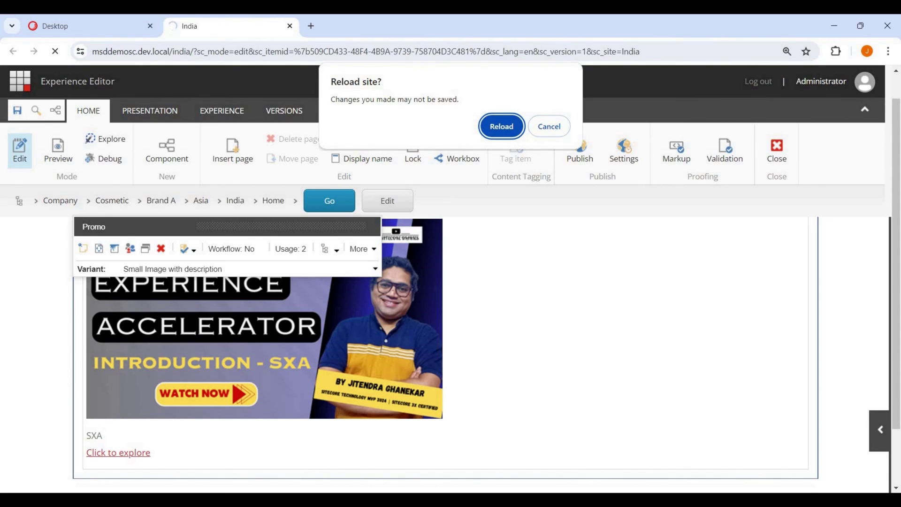
key(Return)
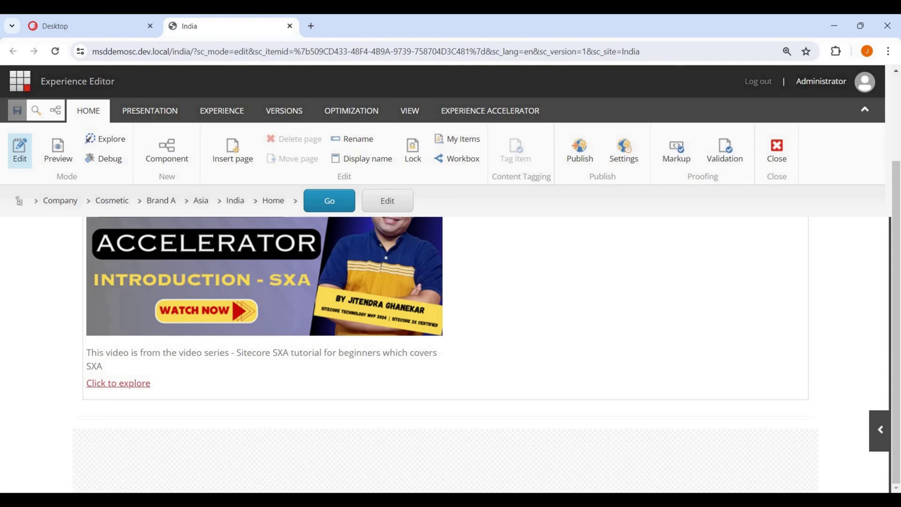
- In the Content Editor, move the Promo Description field below Promo Text within Promo Body
click(89, 26)
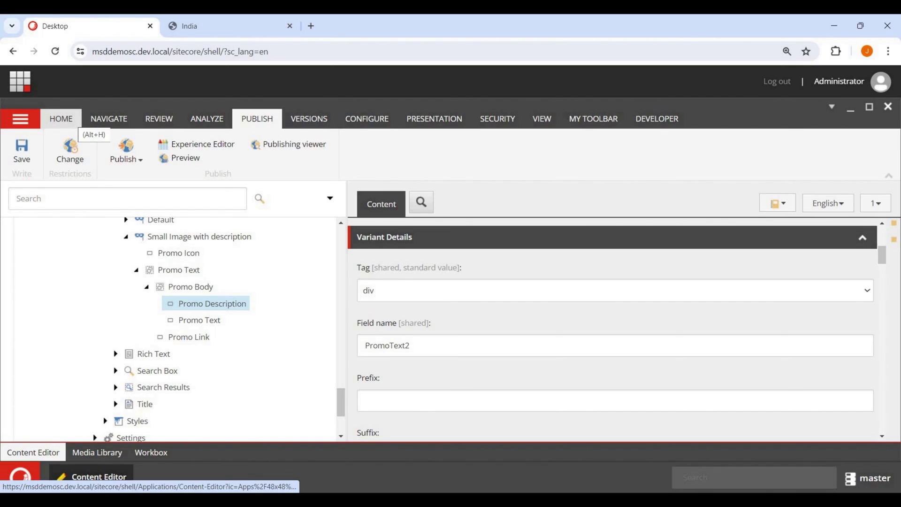
click(61, 118)
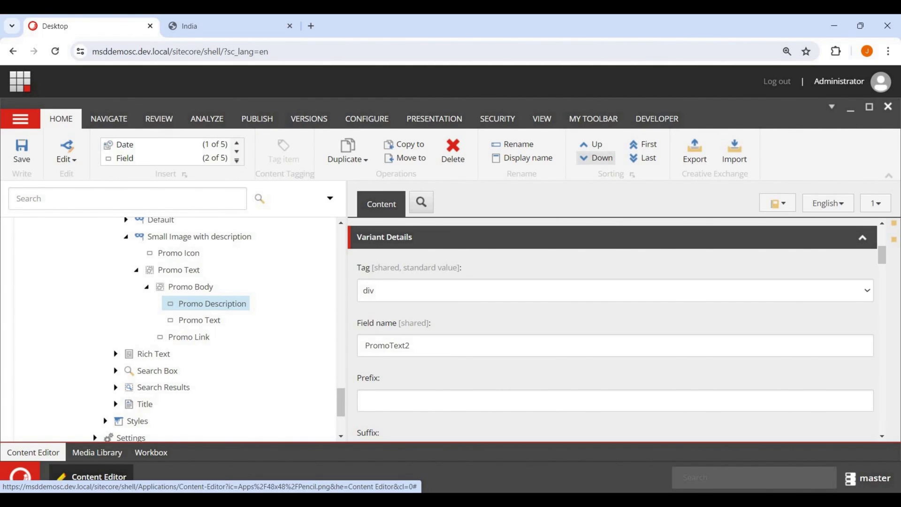
click(596, 158)
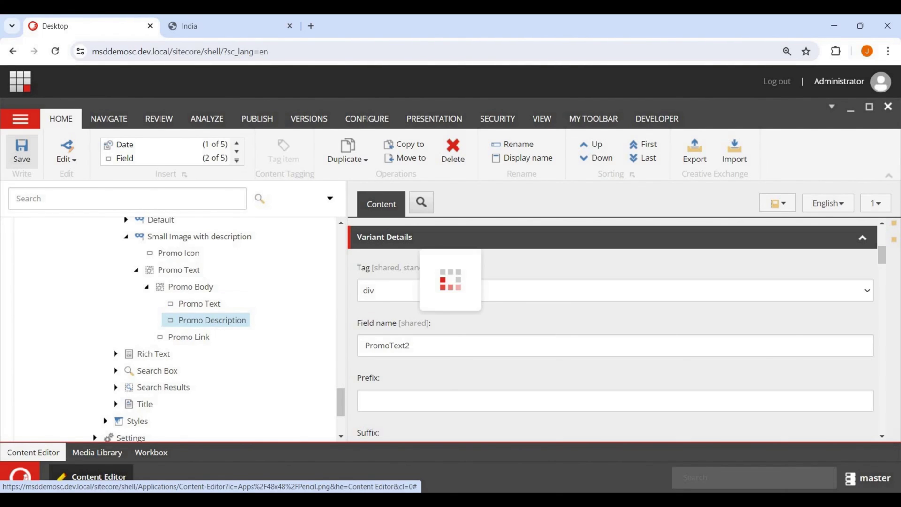
- Set the Tag of the Promo Text variant field under Promo Body to h1 and save the item
click(199, 303)
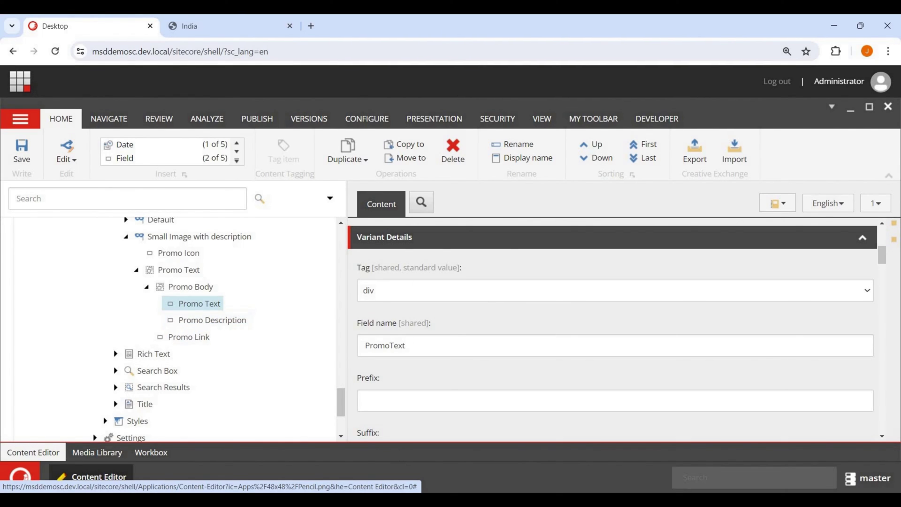
click(614, 290)
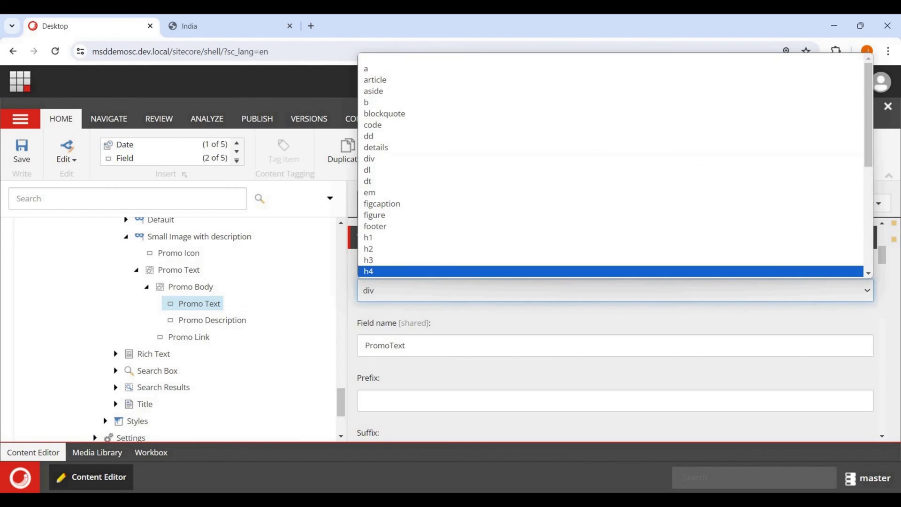
scroll(611, 233, down, 3)
click(368, 120)
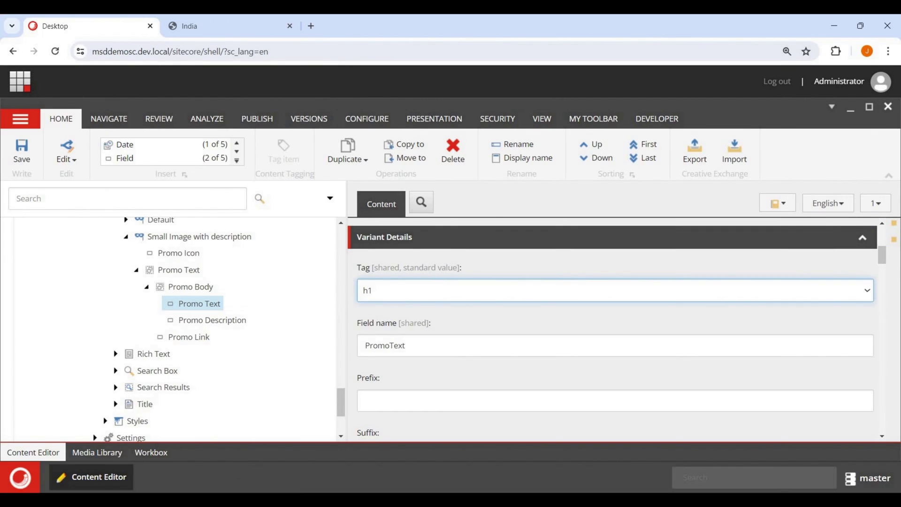
click(21, 151)
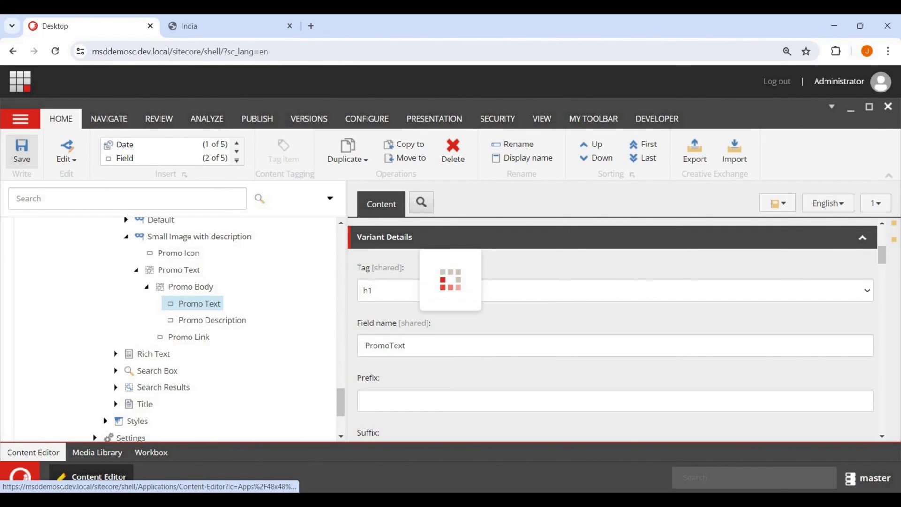
- Reload India Home in Experience Editor to check the Promo's heading style and the order of its text fields
click(226, 25)
click(329, 52)
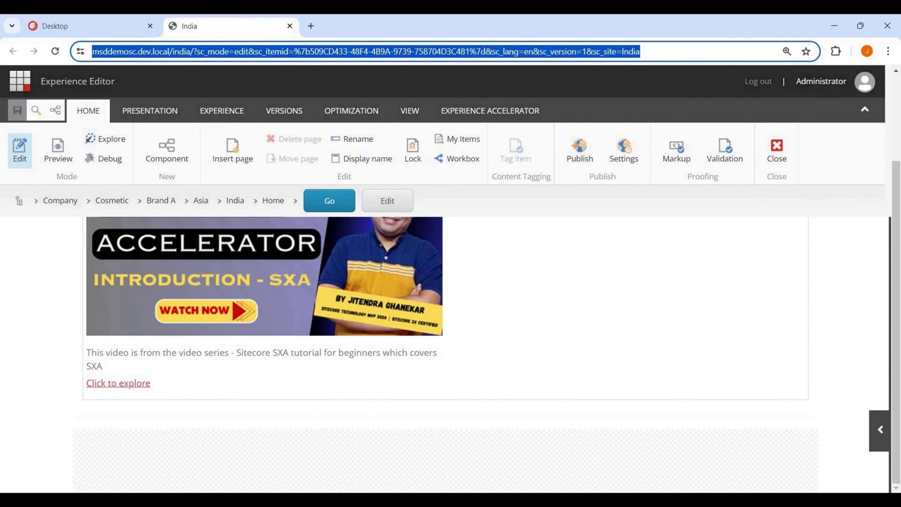
click(667, 51)
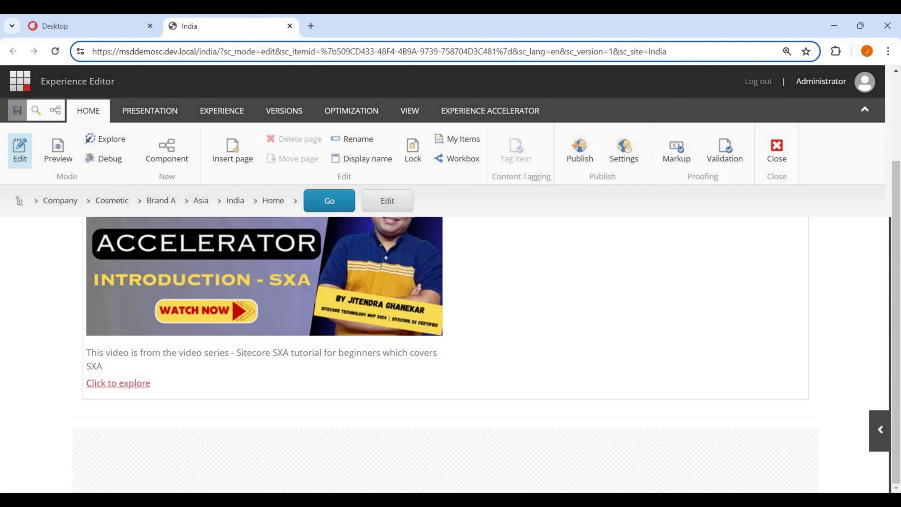
key(Return)
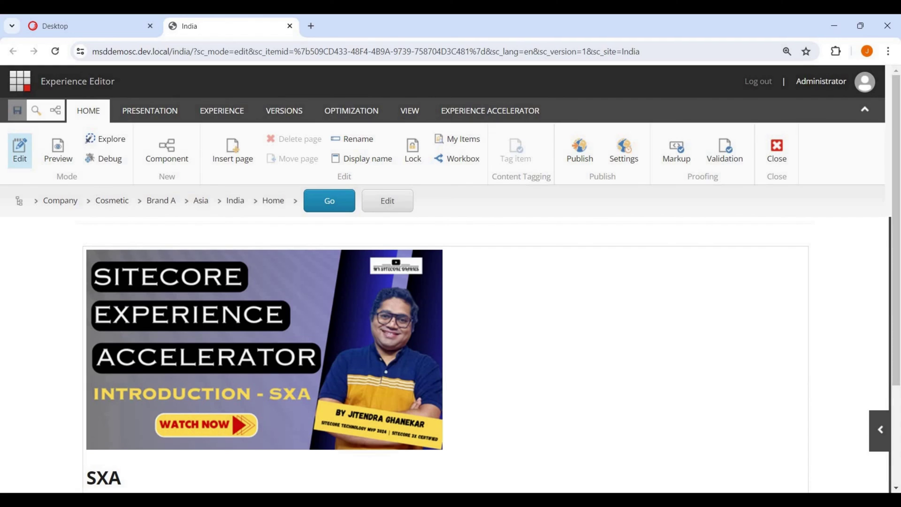
scroll(445, 354, down, 2)
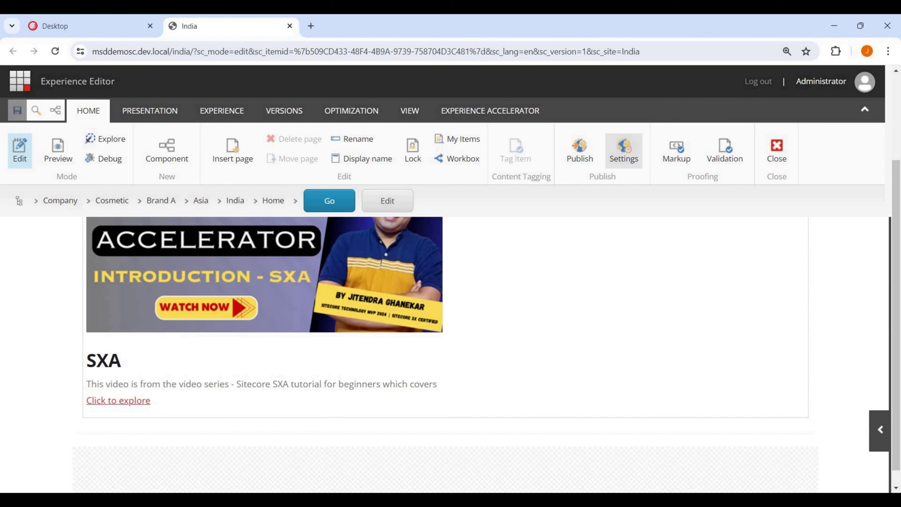
- Publish the India Home page from Experience Editor and close the publishing result
click(580, 149)
click(513, 459)
key(Return)
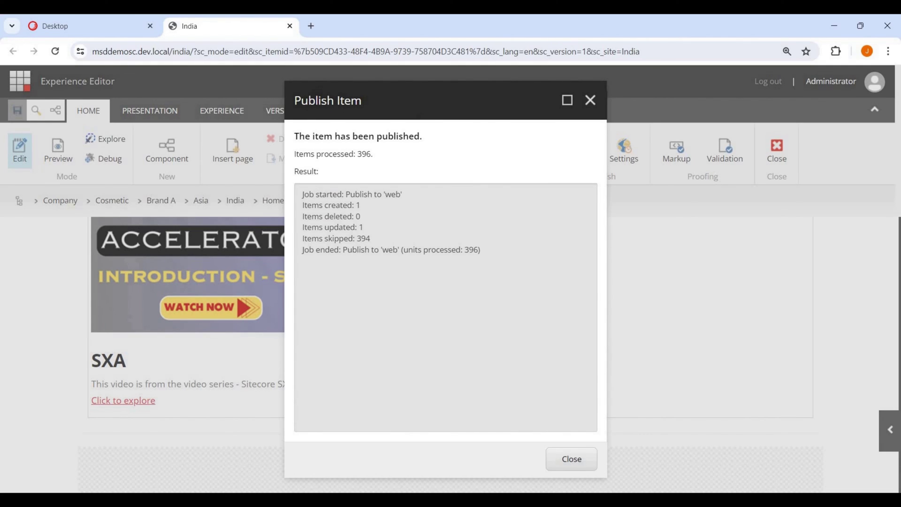
click(571, 458)
mouse_move(636, 499)
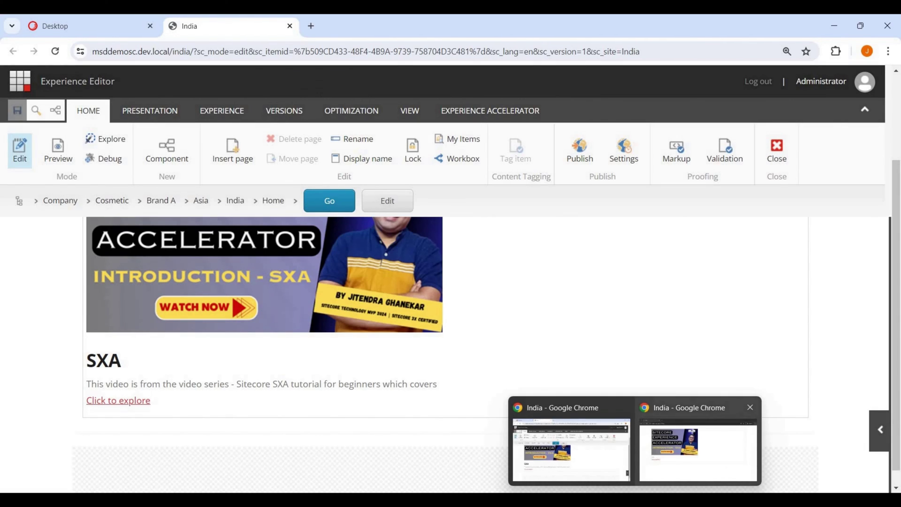
- Reload the published India page in the incognito window and inspect the markup of the SXA heading
click(698, 441)
key(ctrl+l)
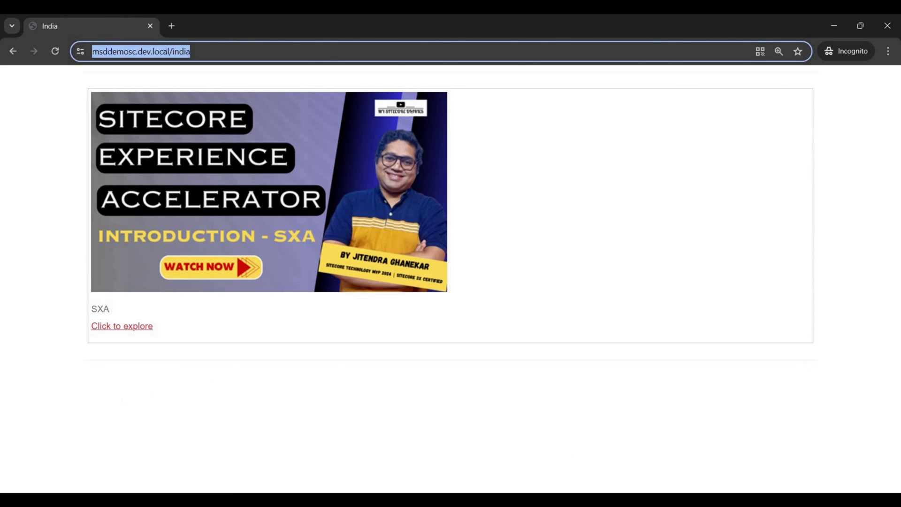
key(Return)
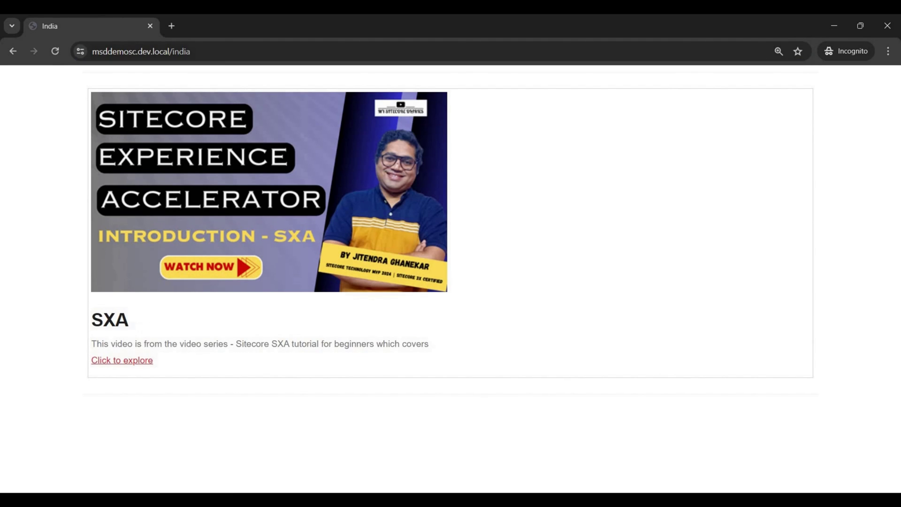
double_click(109, 319)
right_click(94, 318)
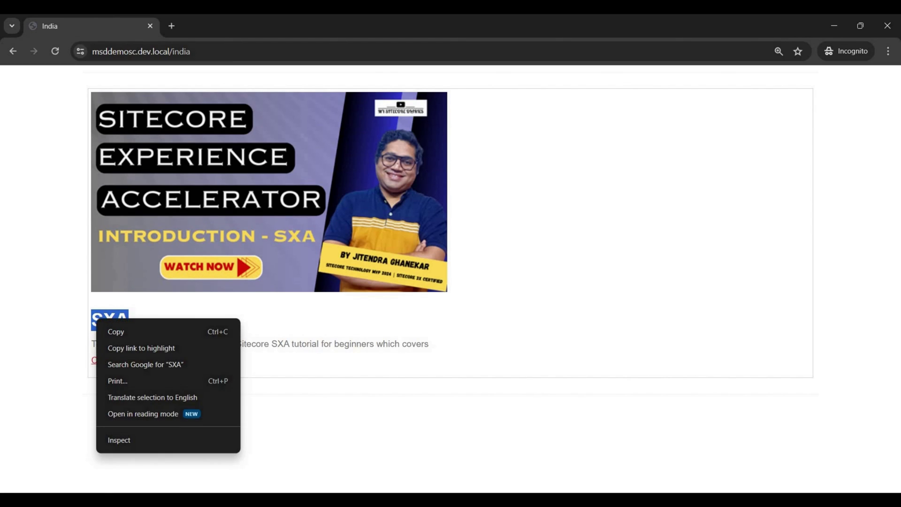
click(112, 440)
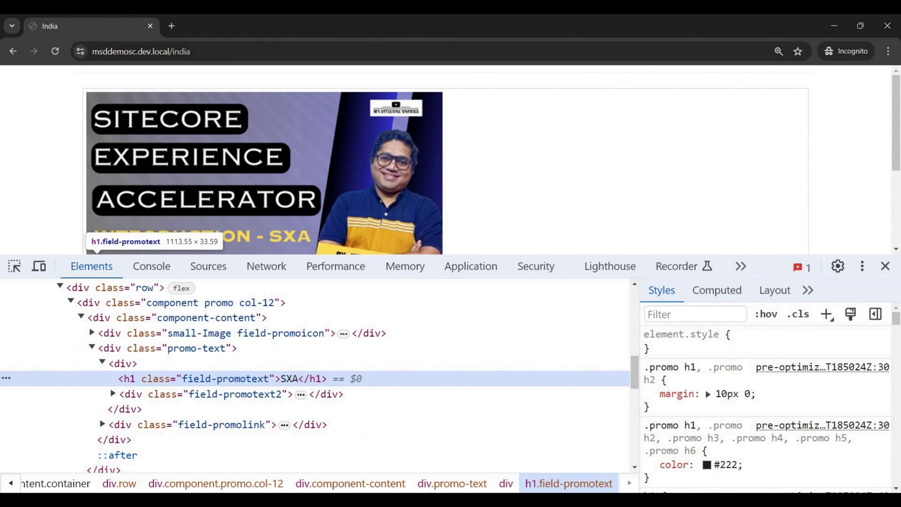
- Inspect the Promo image and its wrapping small-Image div in the developer tools, and close them
right_click(340, 161)
click(367, 282)
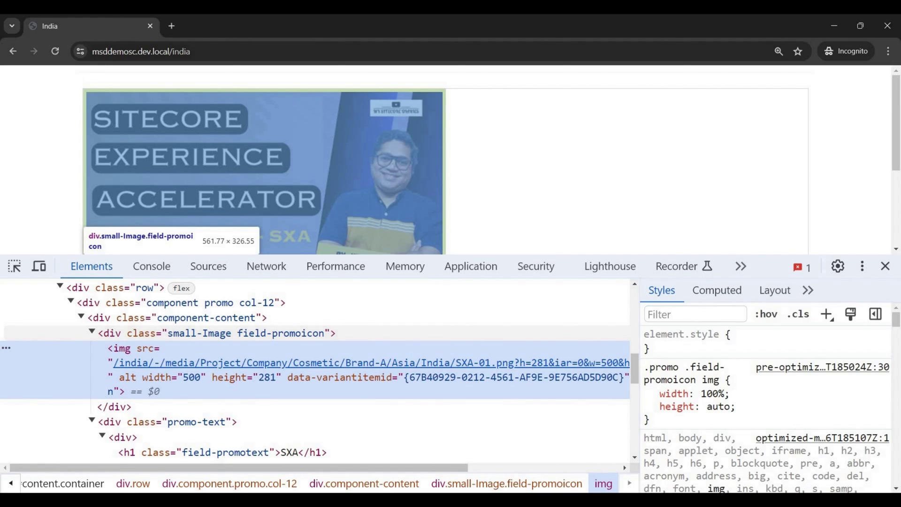
click(216, 333)
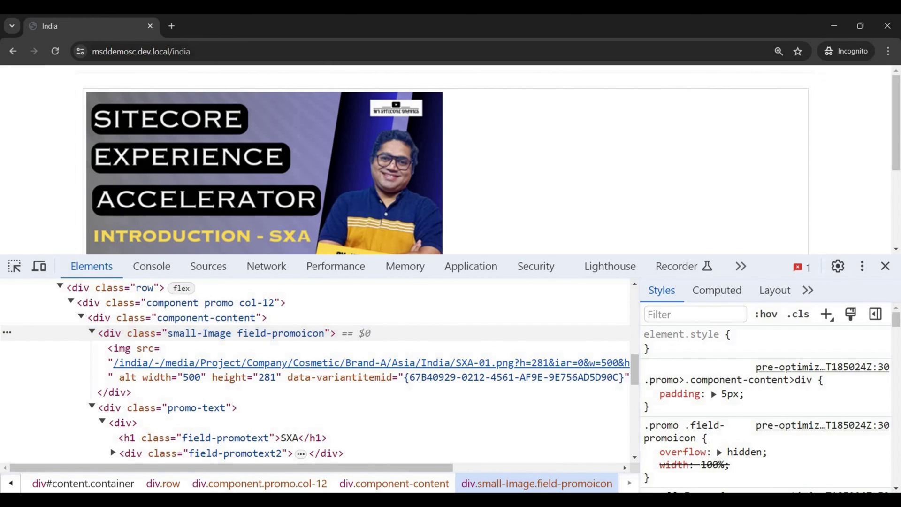
click(885, 266)
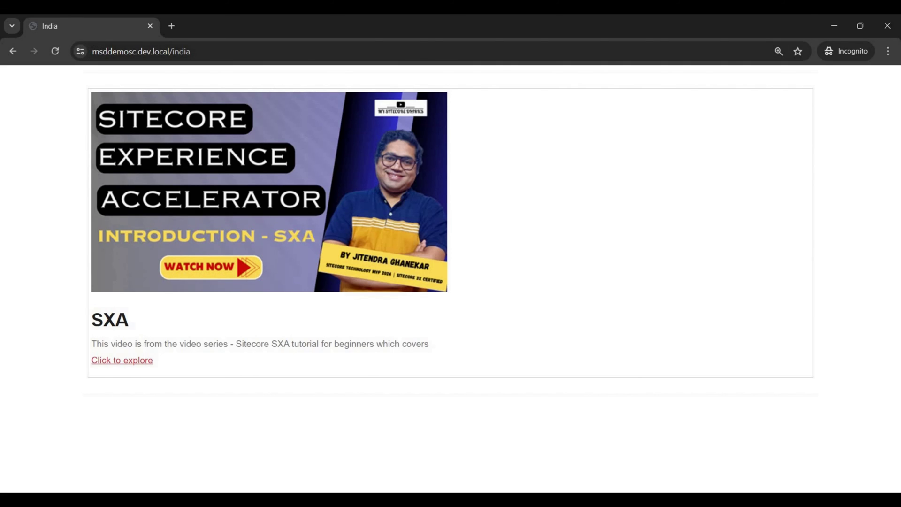
- Back in Experience Editor, select the main placeholder that contains the Promo component
mouse_move(635, 500)
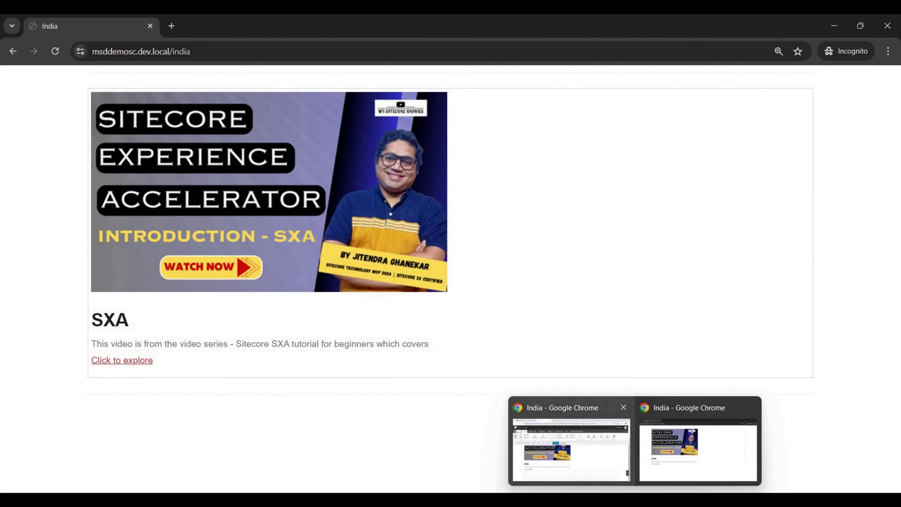
click(571, 446)
scroll(446, 354, up, 3)
scroll(445, 355, down, 3)
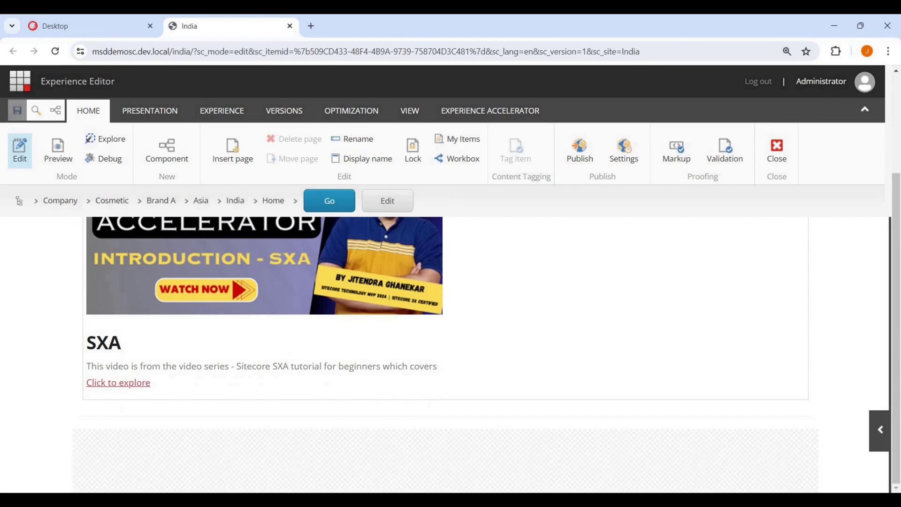
click(437, 366)
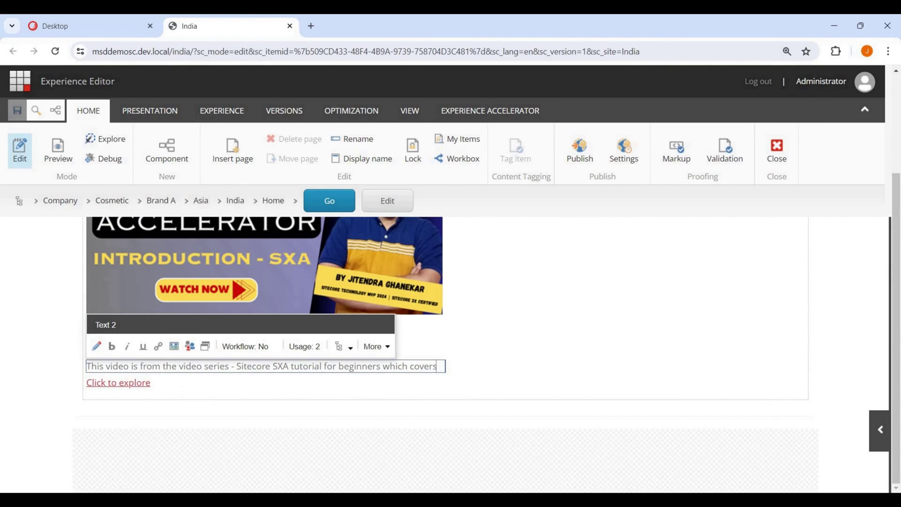
click(343, 347)
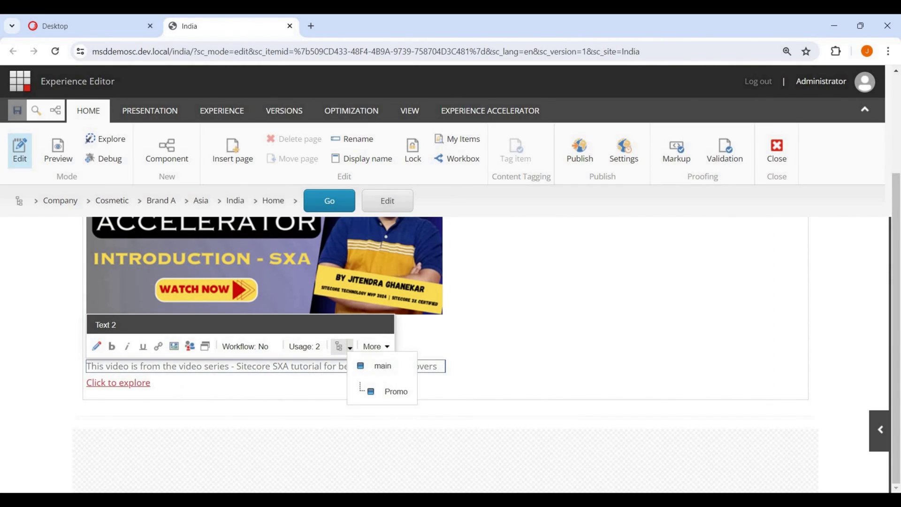
click(389, 391)
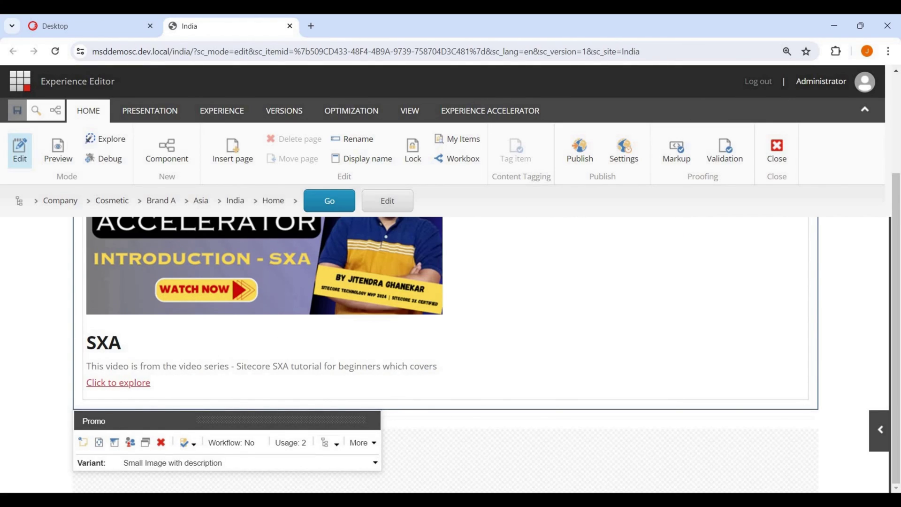
click(336, 443)
click(359, 460)
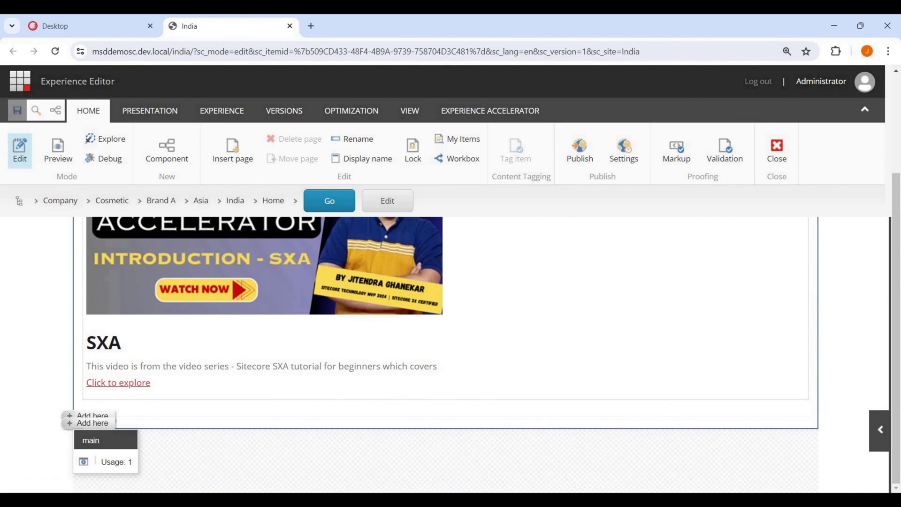
- Add a second Promo rendering from Page Content below the existing one, using the site's existing Promo item as its data source
click(89, 423)
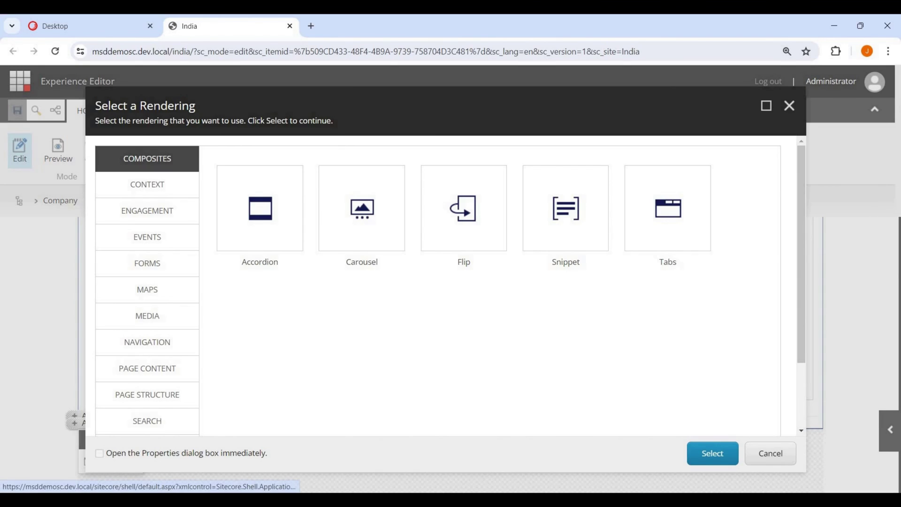
scroll(147, 301, down, 1)
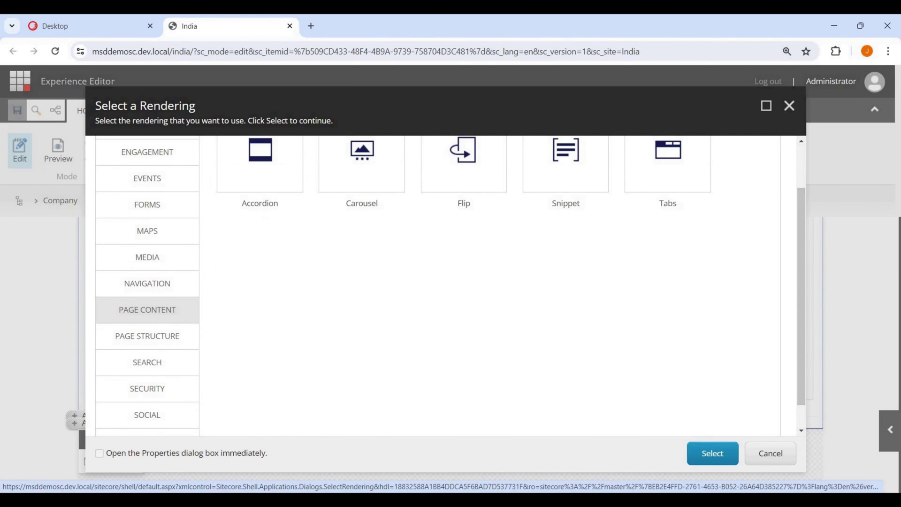
click(147, 309)
click(258, 265)
click(712, 453)
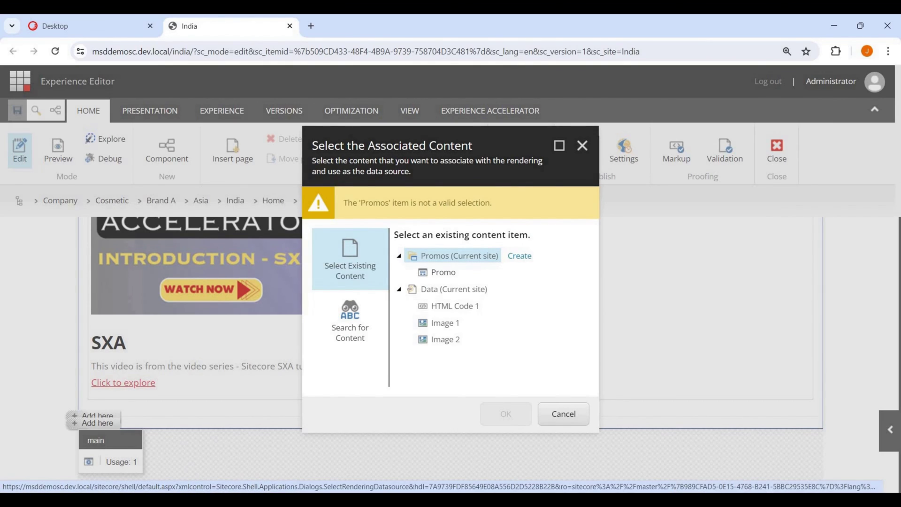
click(443, 272)
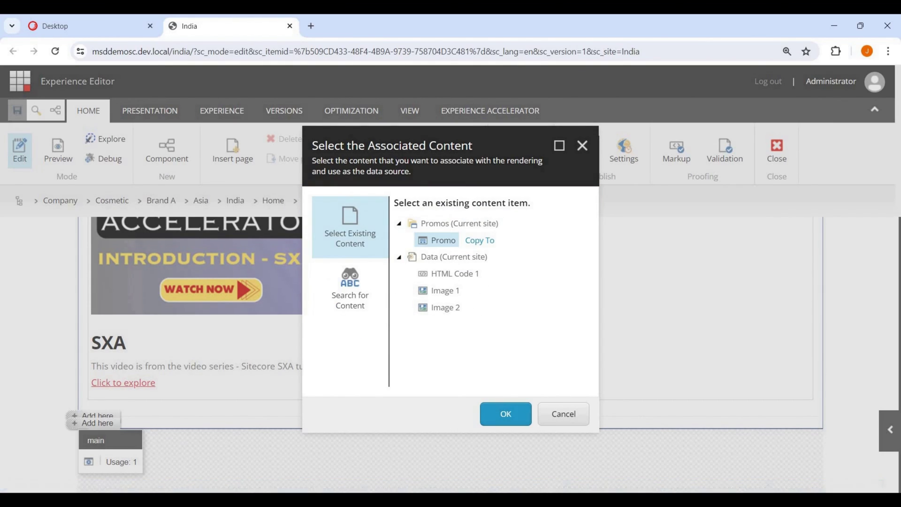
click(505, 414)
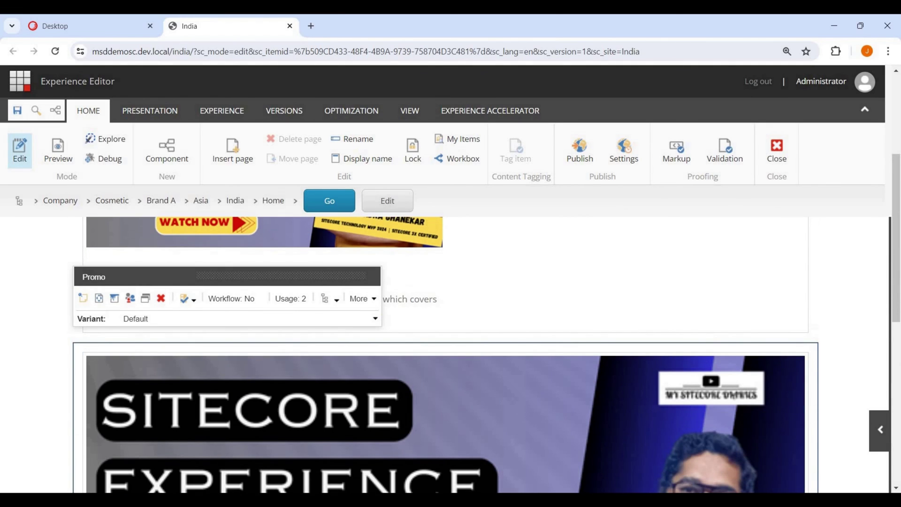
- Save the India Home page, smart publish it with its subitems and related items, and close the publishing result
click(17, 110)
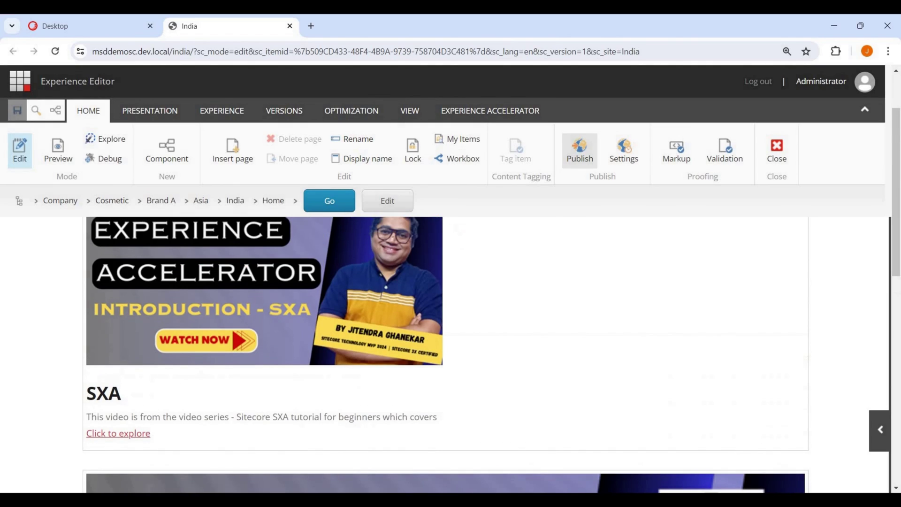
click(580, 149)
click(513, 458)
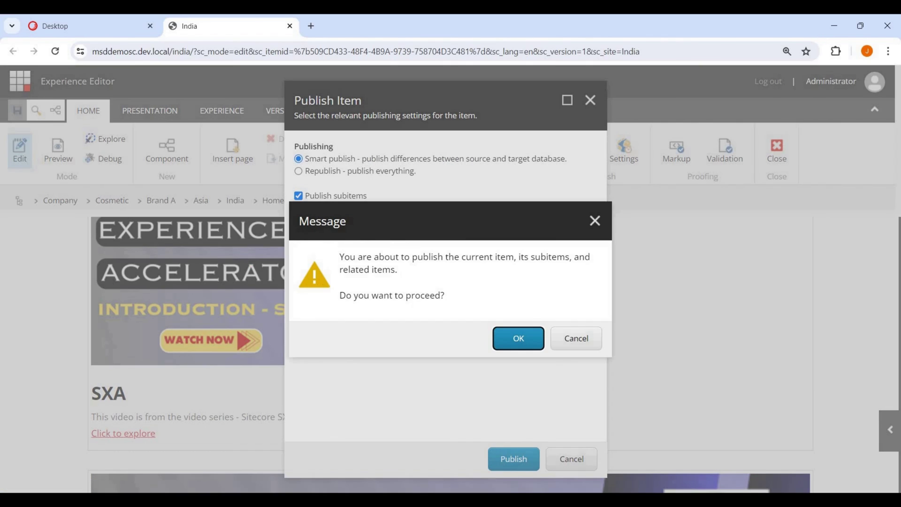
key(Return)
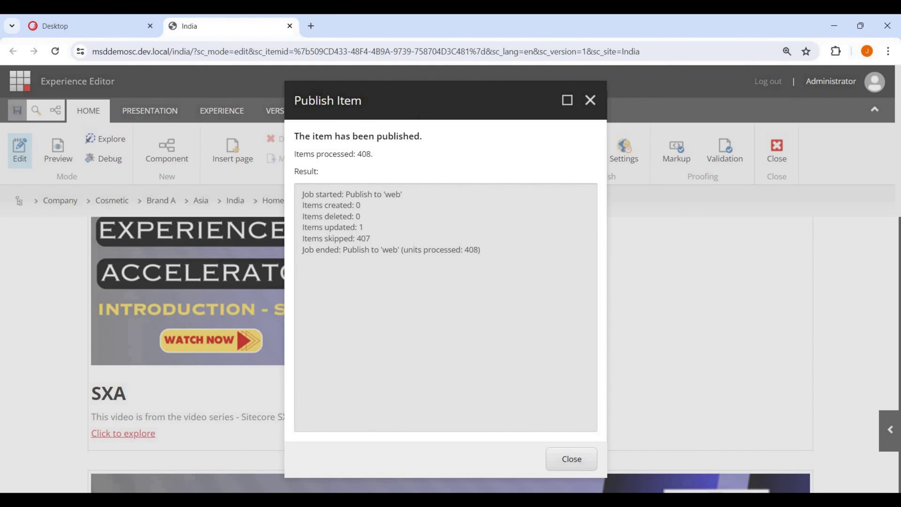
click(571, 459)
- Reload the published India page in the incognito window and compare the small-image Promo with the Default variant Promo
mouse_move(639, 499)
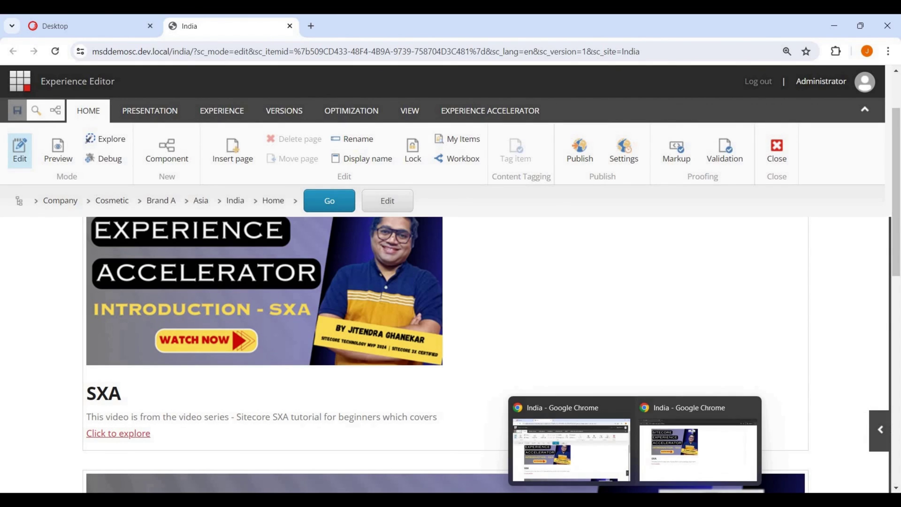
click(698, 446)
click(141, 51)
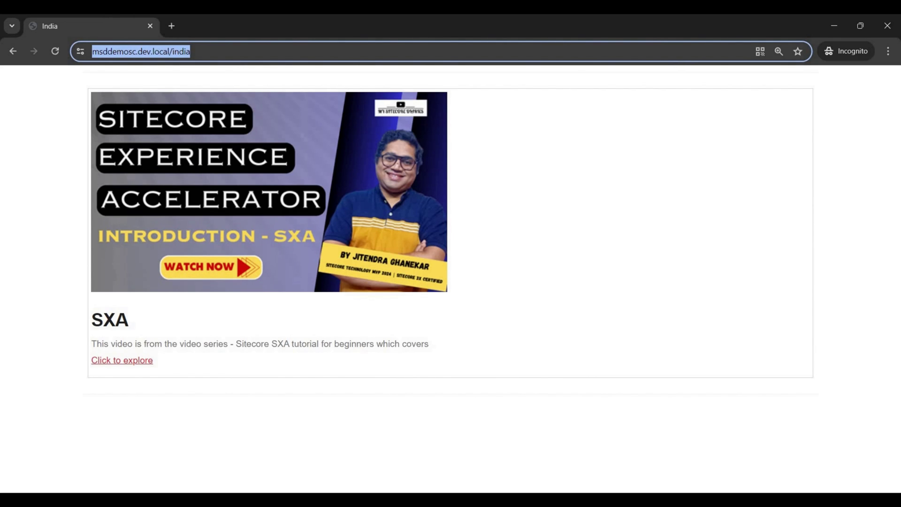
click(217, 51)
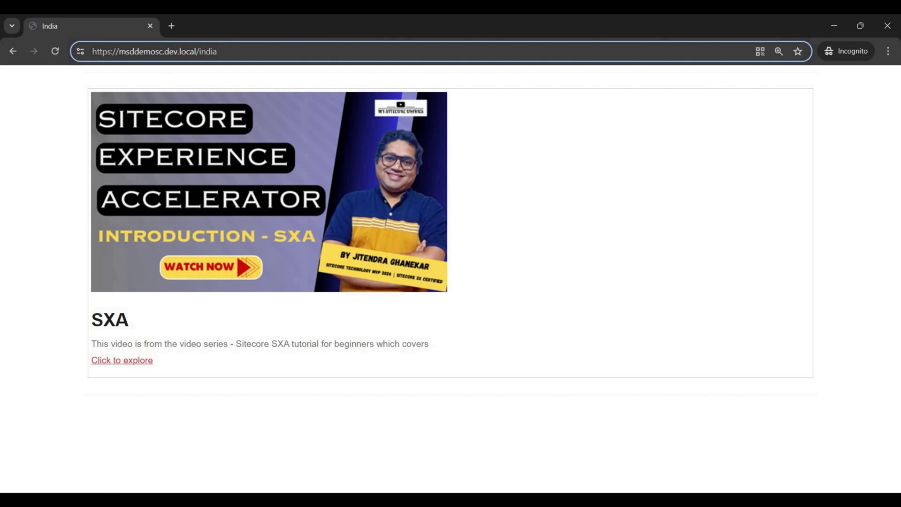
key(Return)
scroll(445, 279, down, 3)
scroll(445, 279, up, 3)
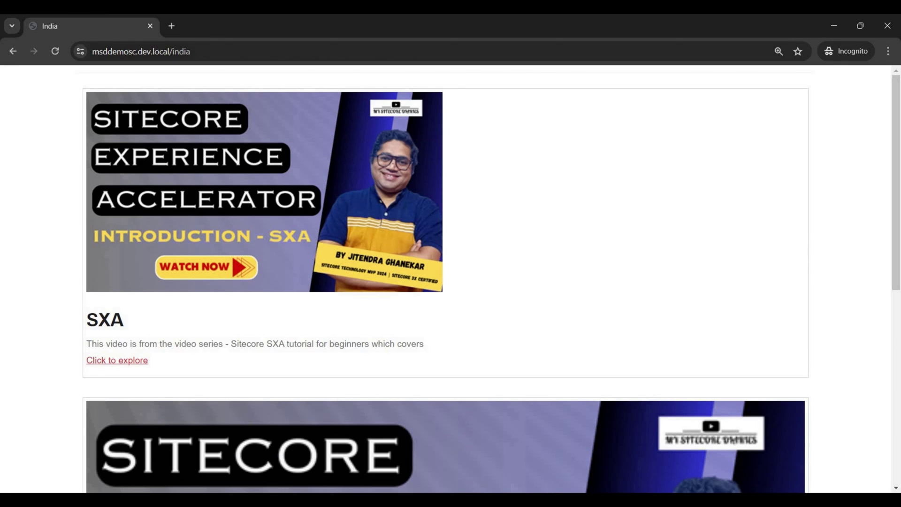
scroll(445, 279, down, 9)
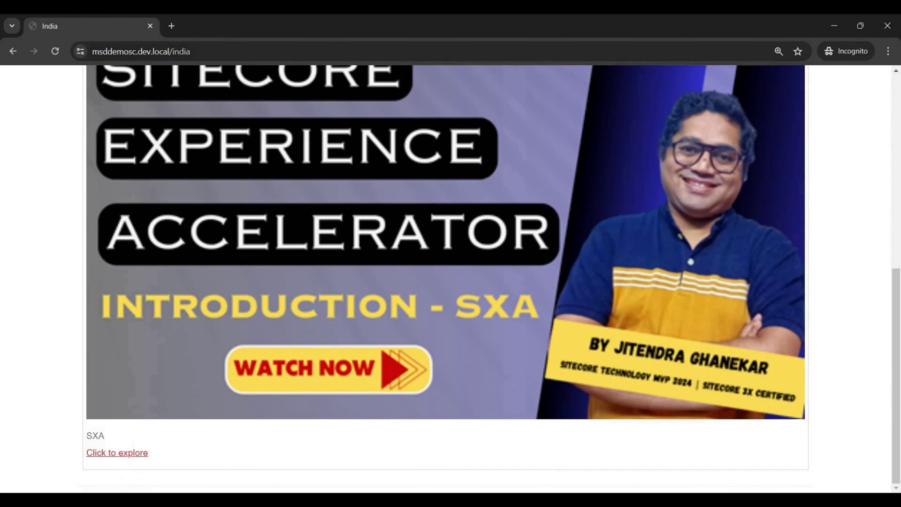
scroll(445, 280, up, 9)
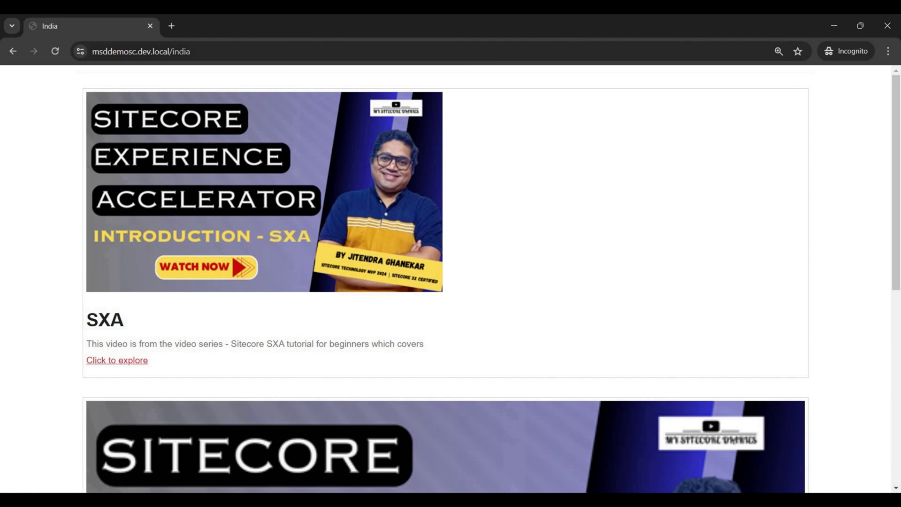
- Return to the Content Editor and collapse the Small Image with description variant to view the variants under Promo
key(alt+Tab)
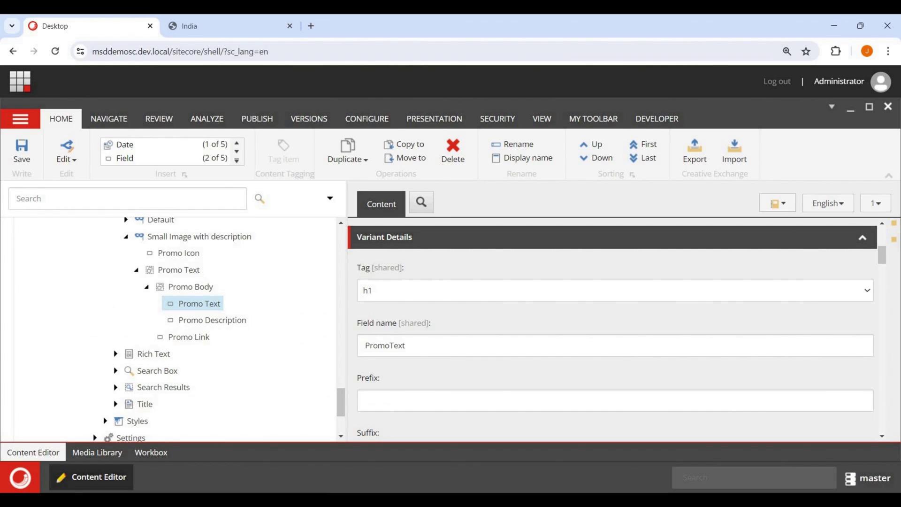
scroll(174, 329, up, 2)
scroll(173, 329, down, 1)
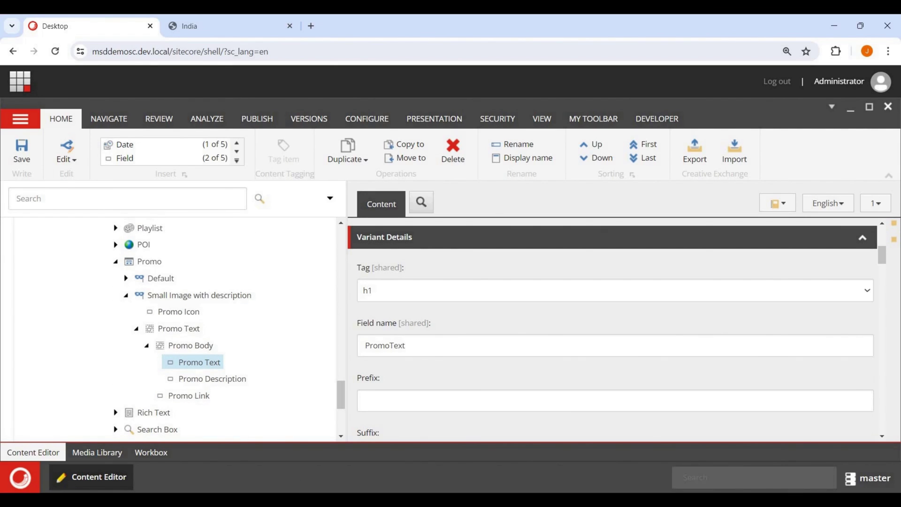
click(126, 295)
scroll(141, 329, up, 1)
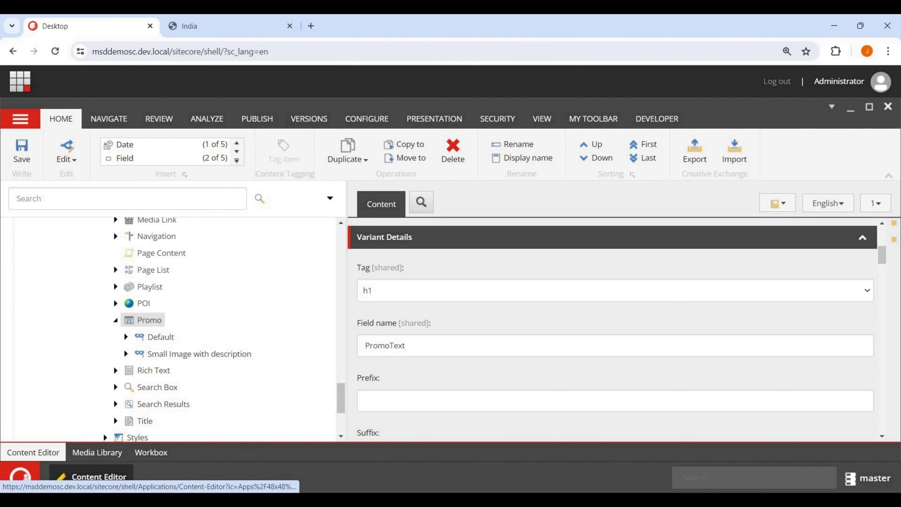
right_click(155, 321)
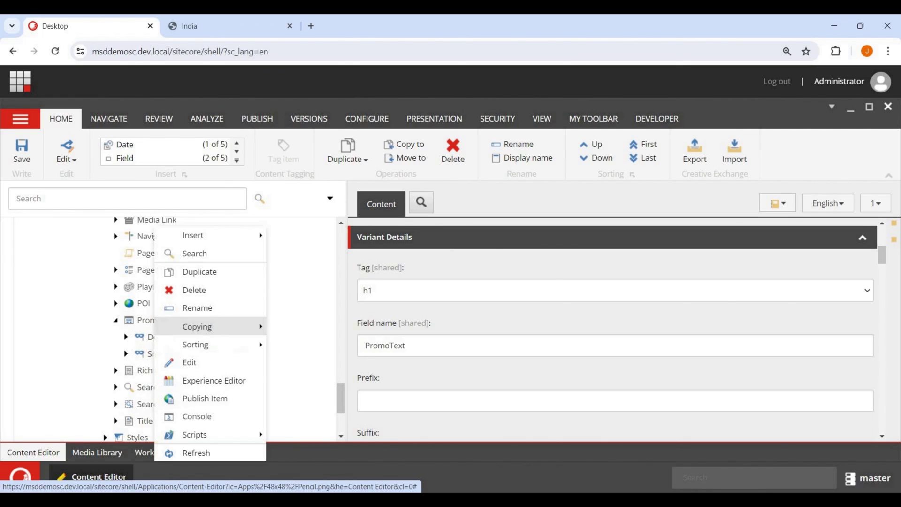
click(116, 370)
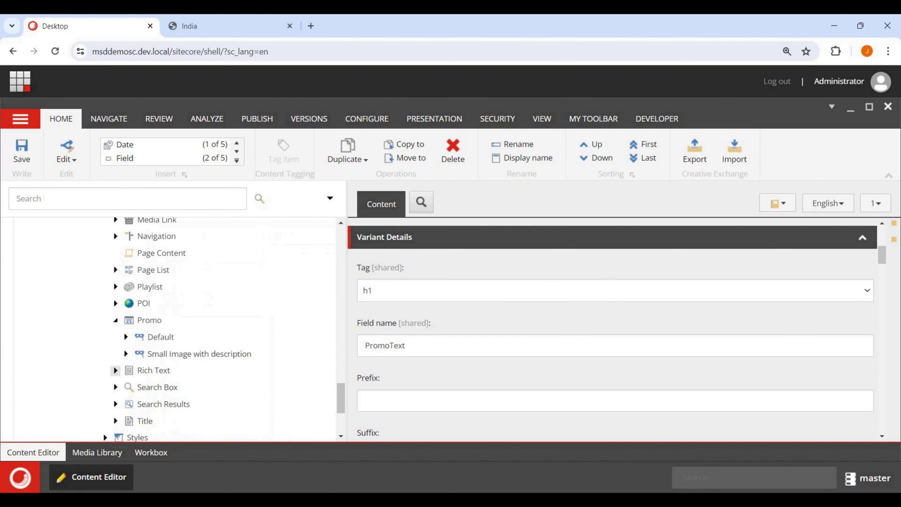
- Open the Small Image with description variant and review its Variant Details fields
click(199, 354)
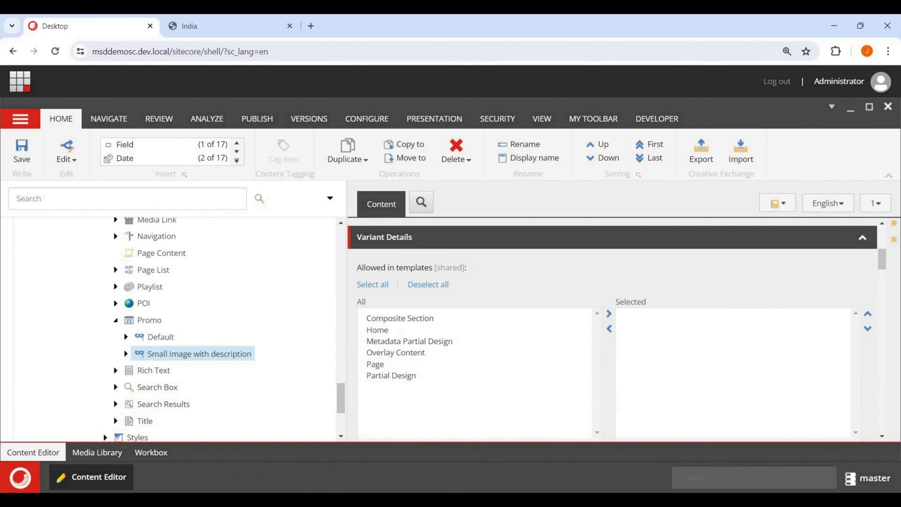
scroll(610, 328, down, 3)
scroll(174, 328, down, 3)
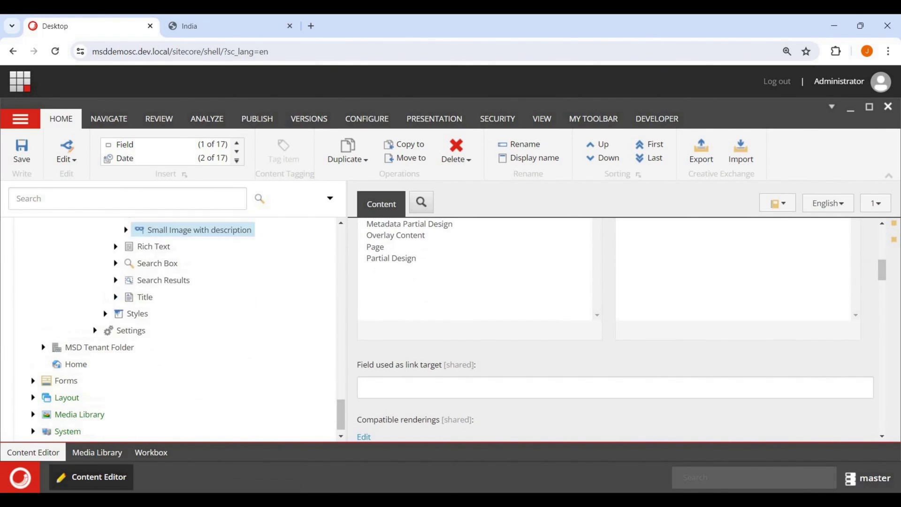
scroll(173, 329, up, 3)
scroll(610, 328, up, 4)
scroll(611, 328, down, 2)
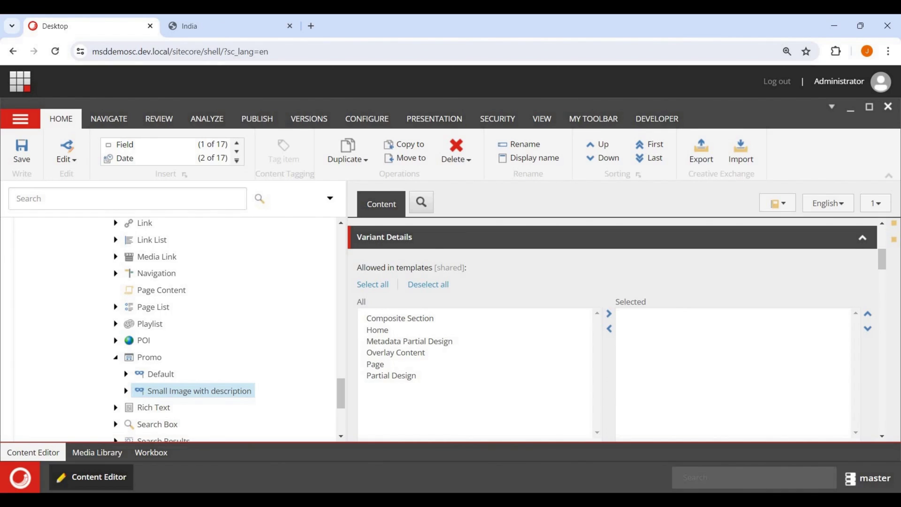
- Examine the remaining Variant Details and Appearance fields of the Small Image with description variant, from link target to Thumbnail
scroll(610, 328, down, 5)
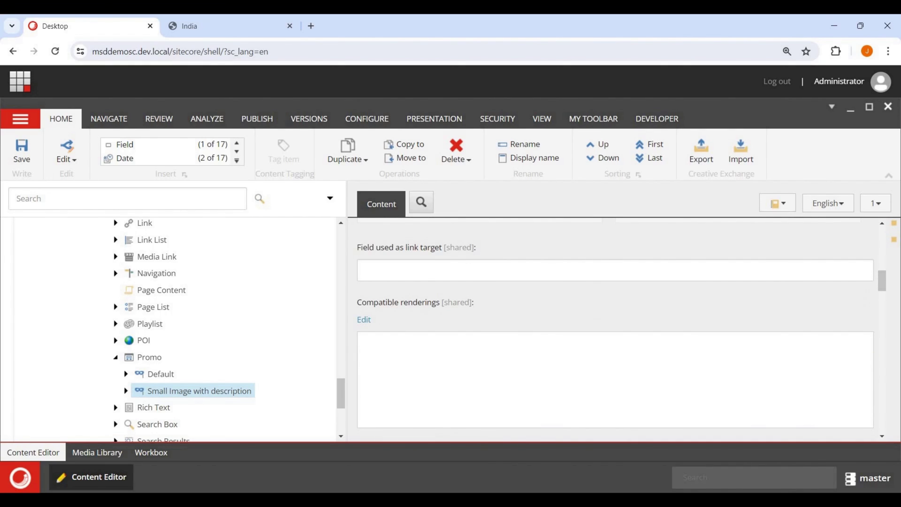
scroll(611, 329, down, 2)
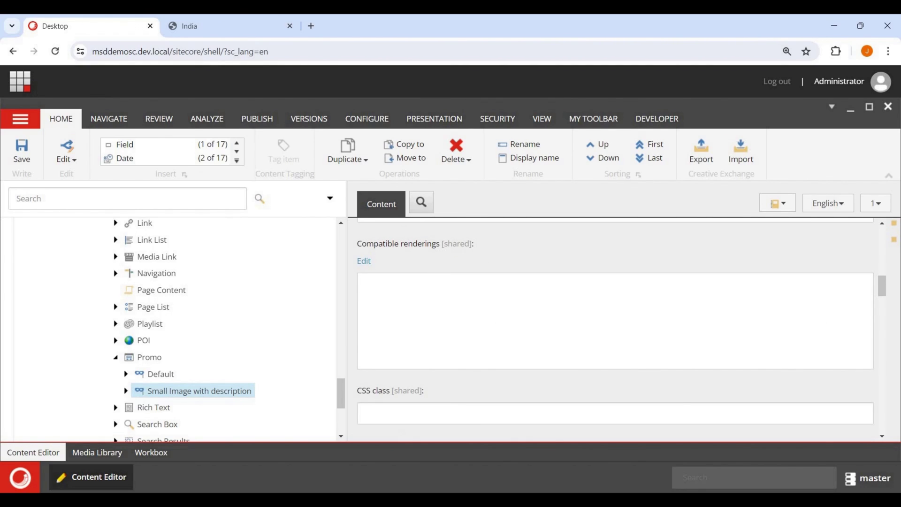
scroll(610, 329, down, 2)
scroll(610, 328, down, 2)
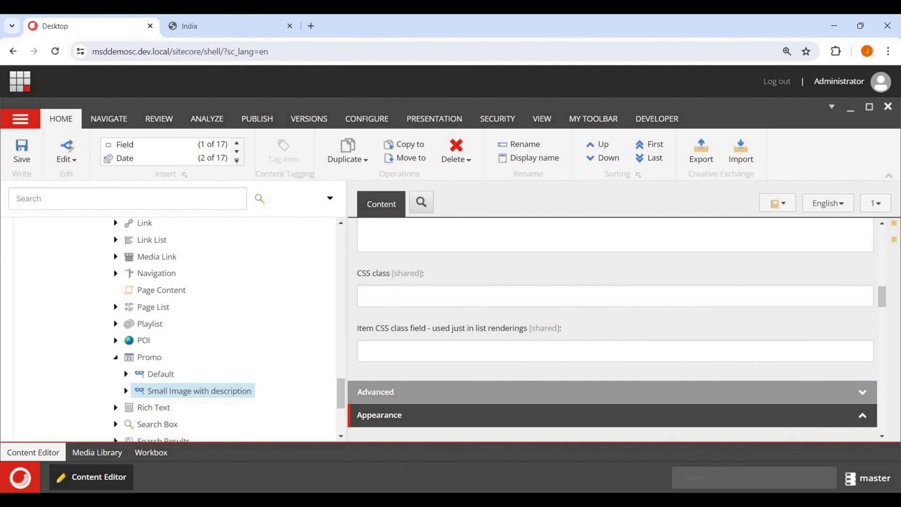
scroll(610, 328, down, 5)
scroll(610, 328, up, 2)
scroll(610, 329, down, 2)
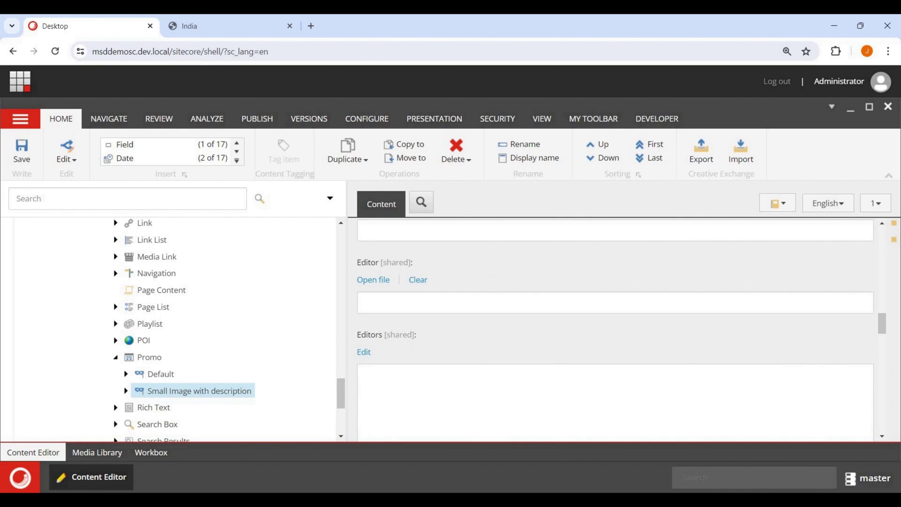
scroll(615, 329, down, 10)
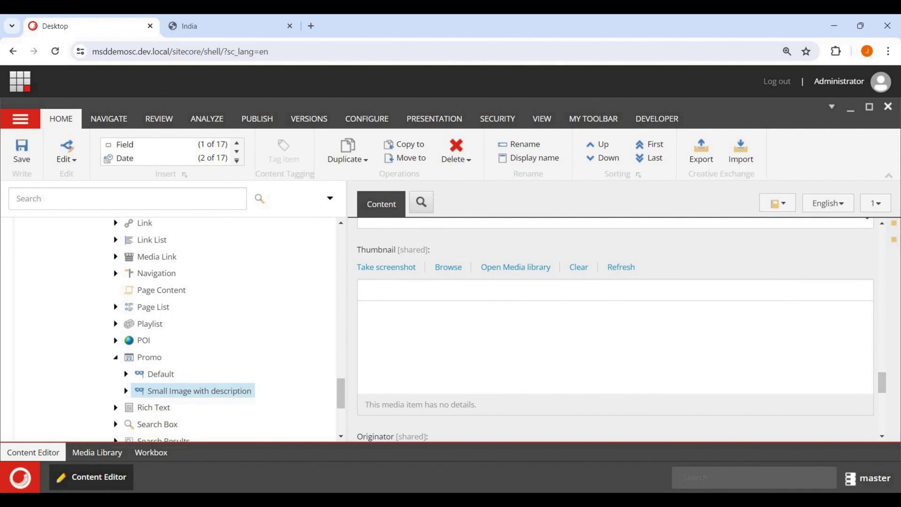
scroll(615, 329, up, 5)
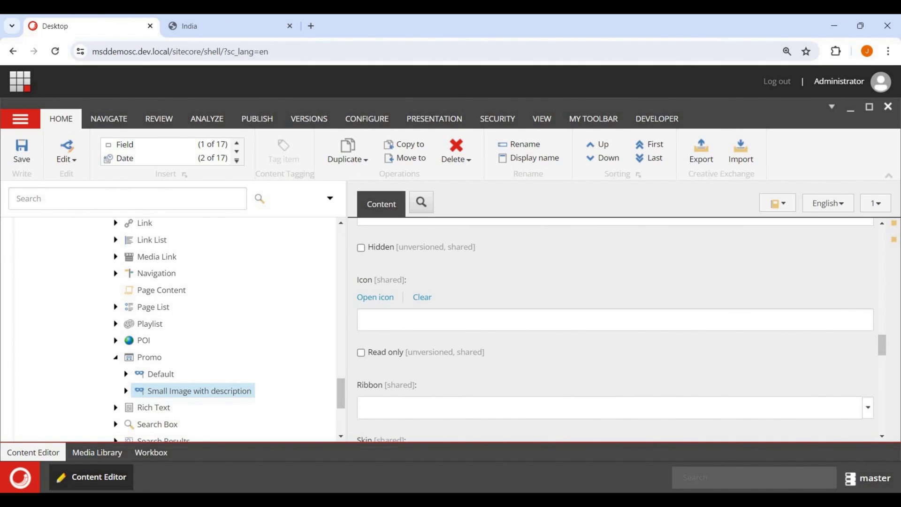
scroll(614, 329, up, 2)
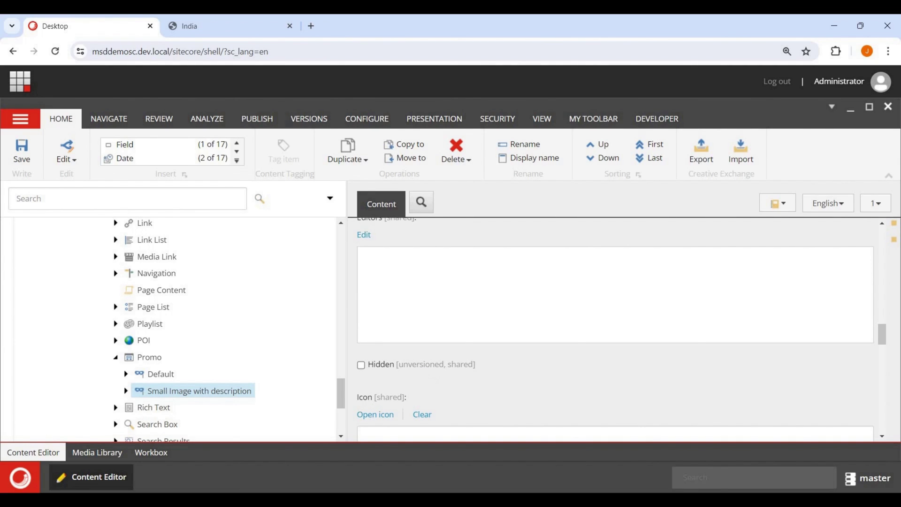
- Expand the Small Image with description variant down to Promo Body, viewing the Promo Icon, Promo Text and Promo Body items
click(126, 390)
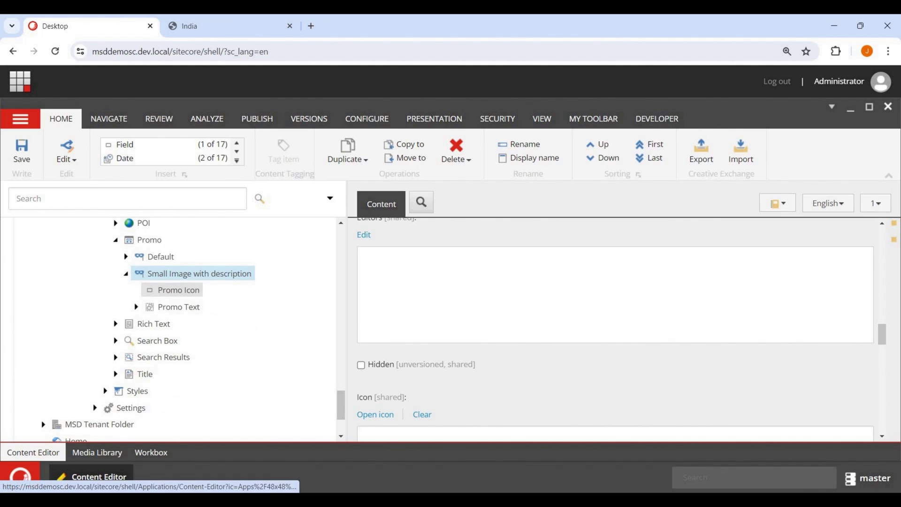
click(179, 290)
click(136, 307)
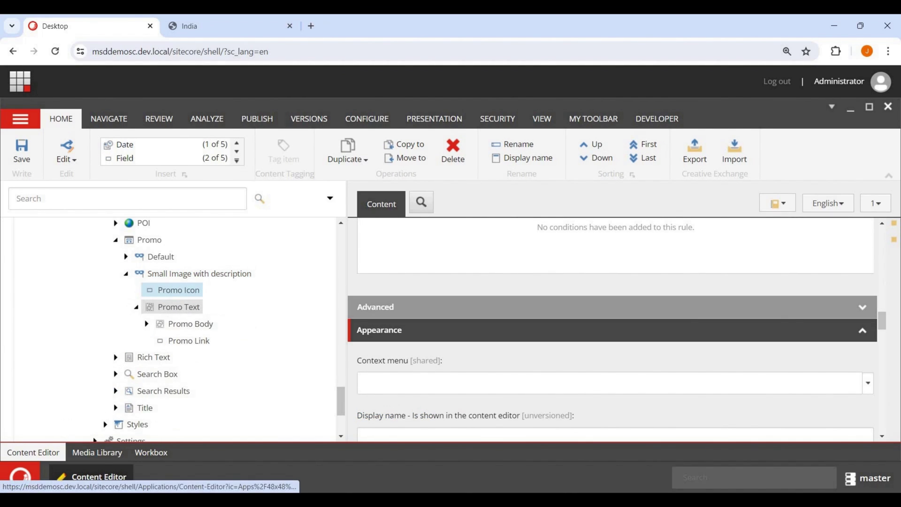
click(178, 307)
click(190, 324)
click(146, 324)
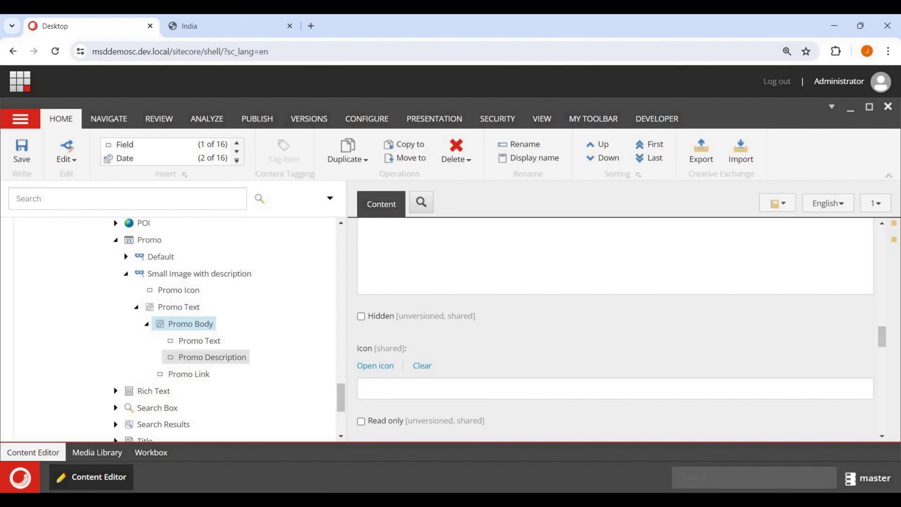
- Open the Promo Description item under Promo Body and review its Variant Details, including the tag and field name
click(198, 341)
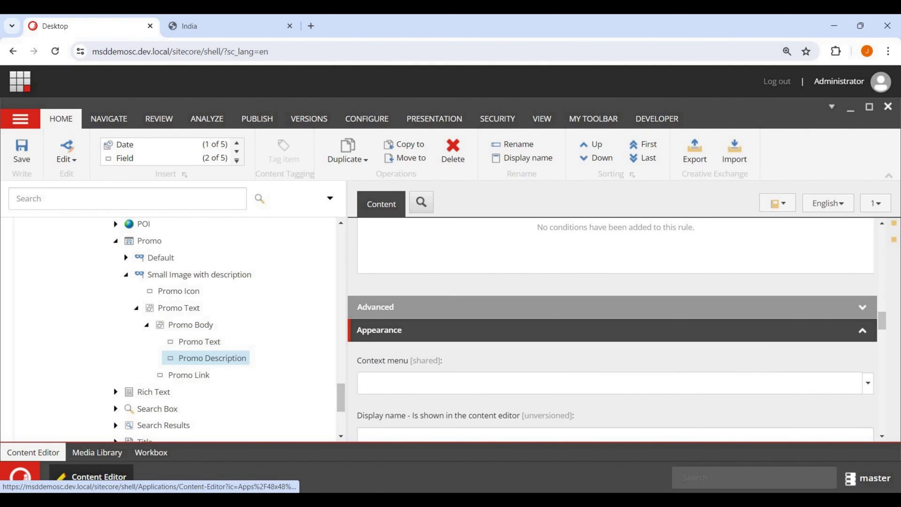
scroll(188, 336, up, 5)
scroll(155, 332, down, 5)
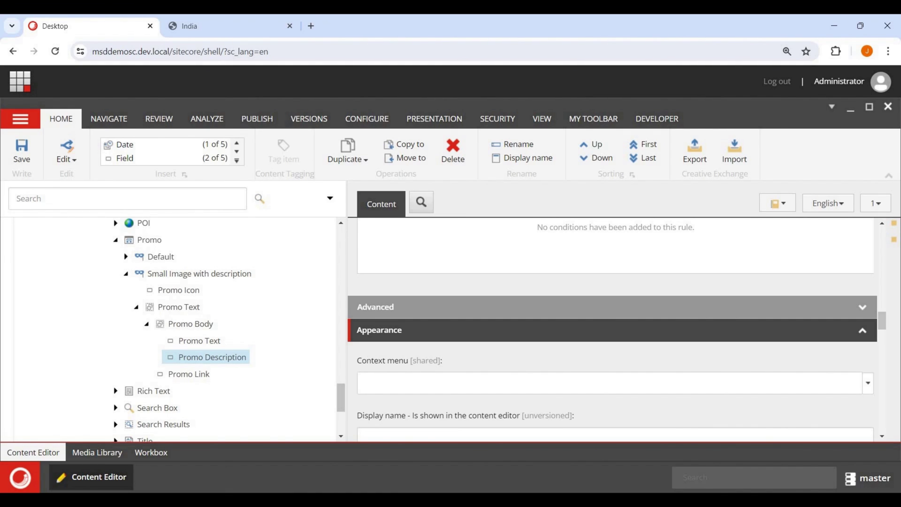
scroll(615, 329, up, 10)
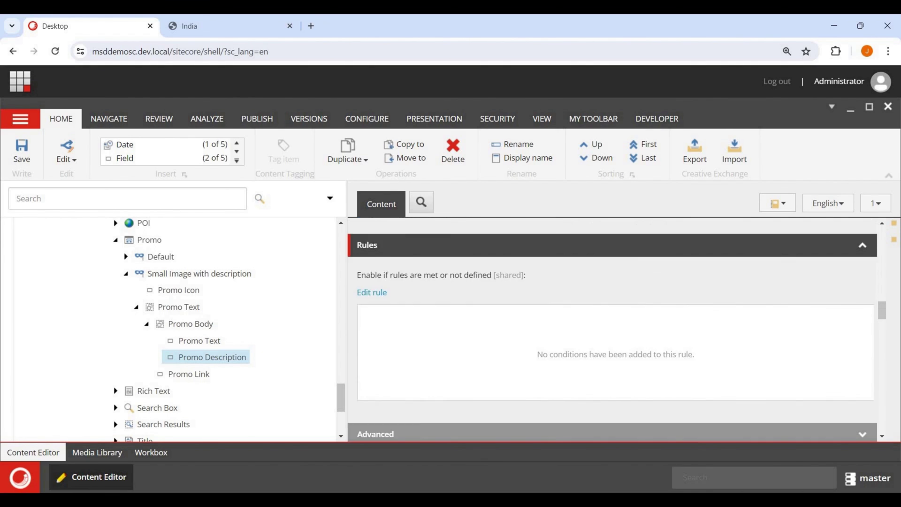
scroll(615, 328, up, 3)
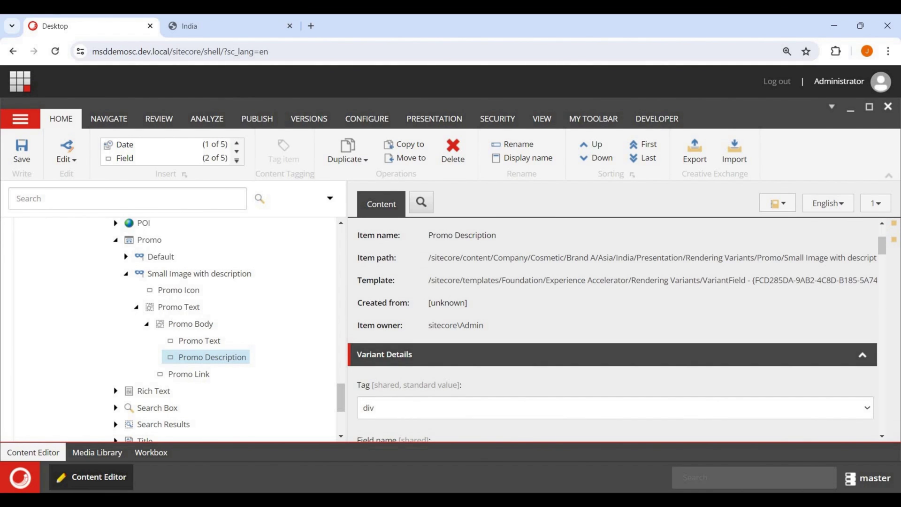
scroll(615, 328, down, 2)
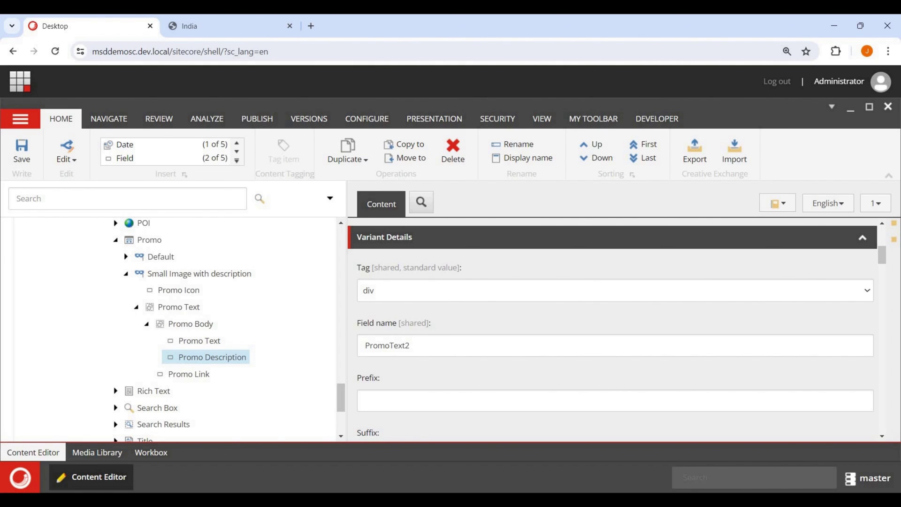
scroll(174, 329, down, 2)
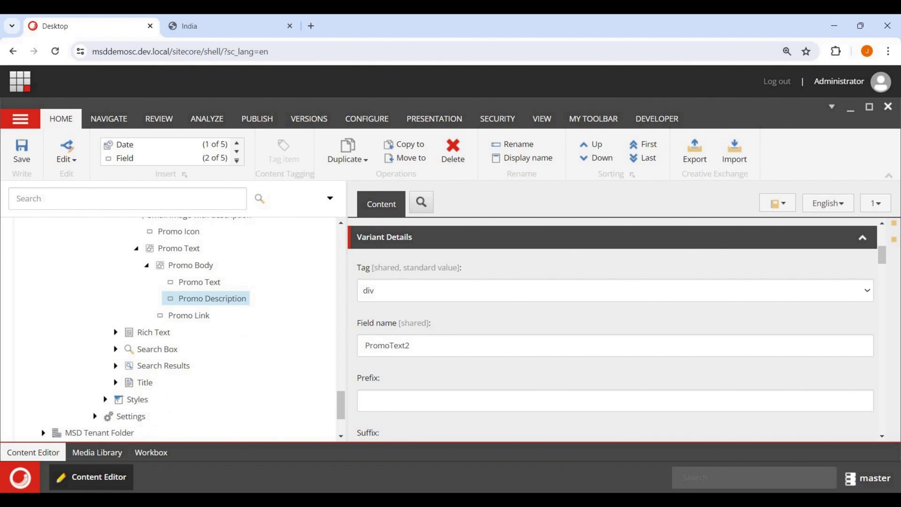
scroll(174, 329, up, 4)
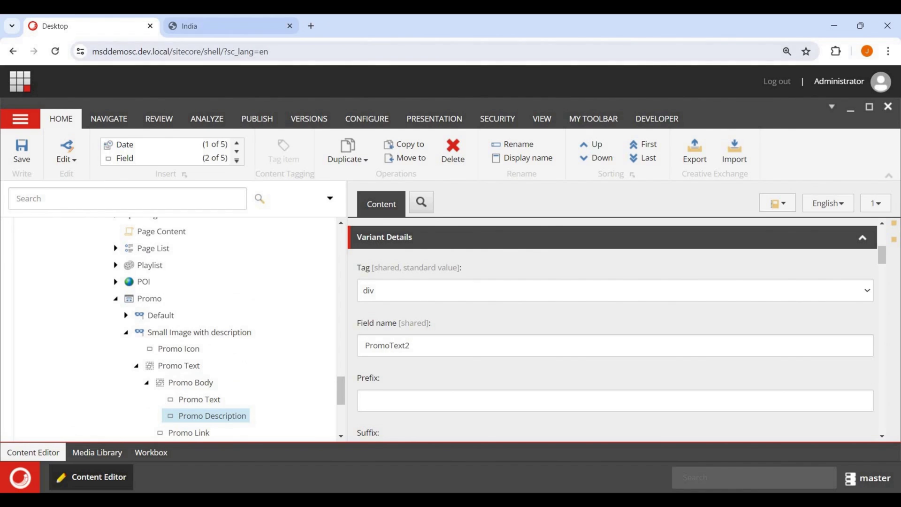
- Switch to the India page in the Experience Editor and compare the small-image Promo with the Default variant Promo
click(229, 26)
scroll(446, 352, down, 6)
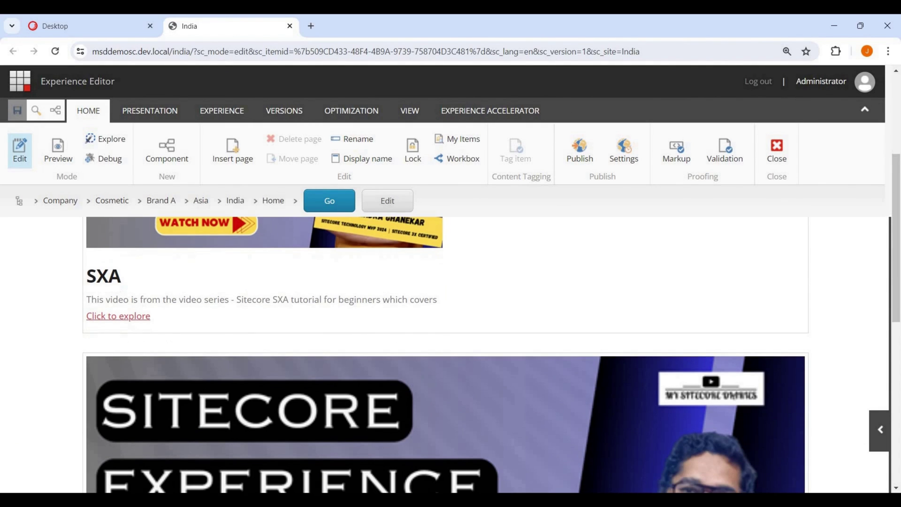
scroll(446, 352, up, 8)
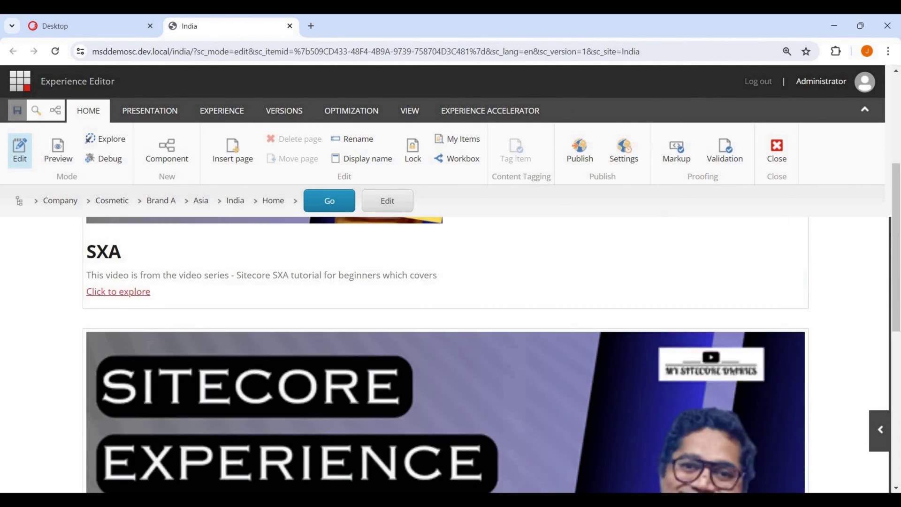
scroll(446, 352, down, 3)
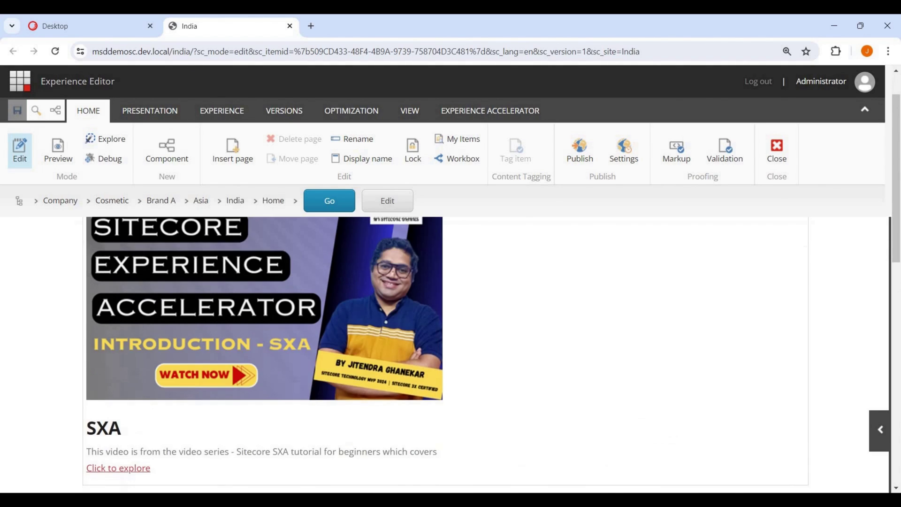
scroll(446, 352, down, 6)
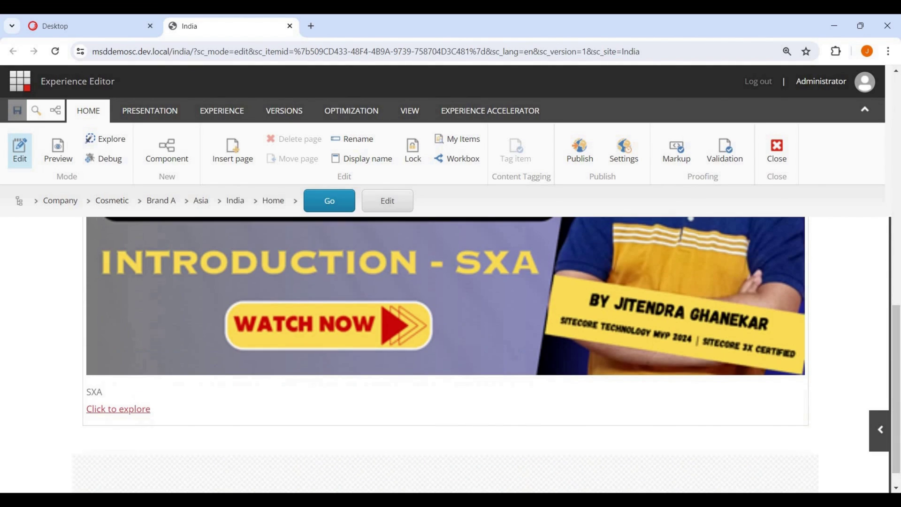